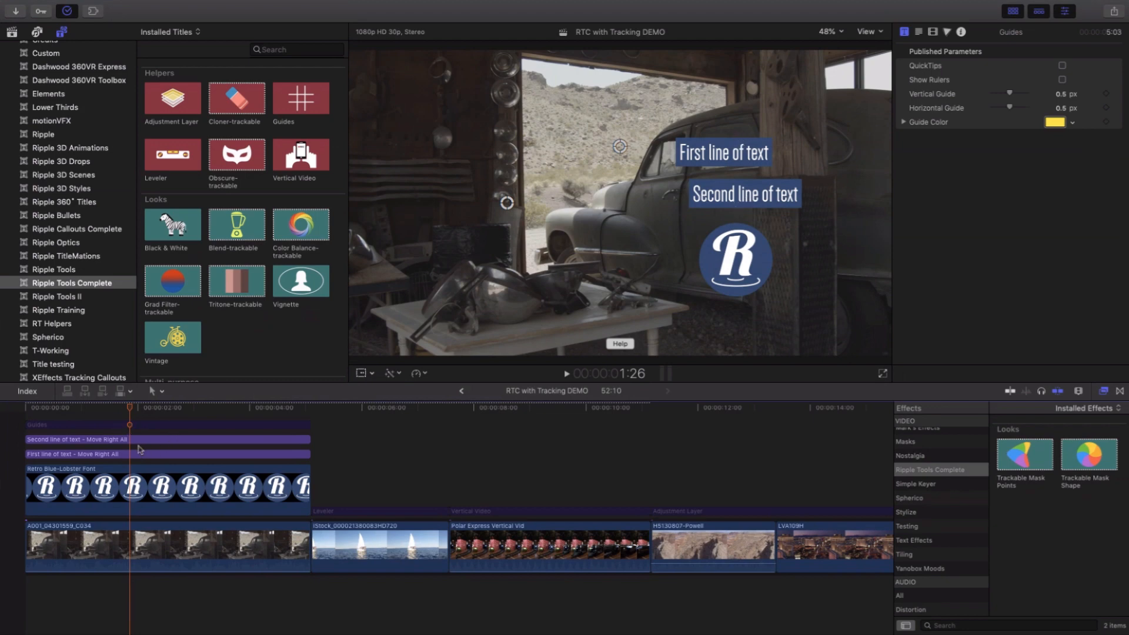
- Enable the Guides title, place its vertical guide at the first text line's left edge, and align the second line of text to it
{"action": "left_click", "coordinate": [141, 441]}
{"action": "mouse_move", "coordinate": [760, 200]}
{"action": "left_mouse_down"}
{"action": "mouse_move", "coordinate": [740, 194]}
{"action": "mouse_move", "coordinate": [758, 191]}
{"action": "mouse_move", "coordinate": [690, 218]}
{"action": "mouse_move", "coordinate": [644, 219]}
{"action": "mouse_move", "coordinate": [752, 190]}
{"action": "left_mouse_up"}
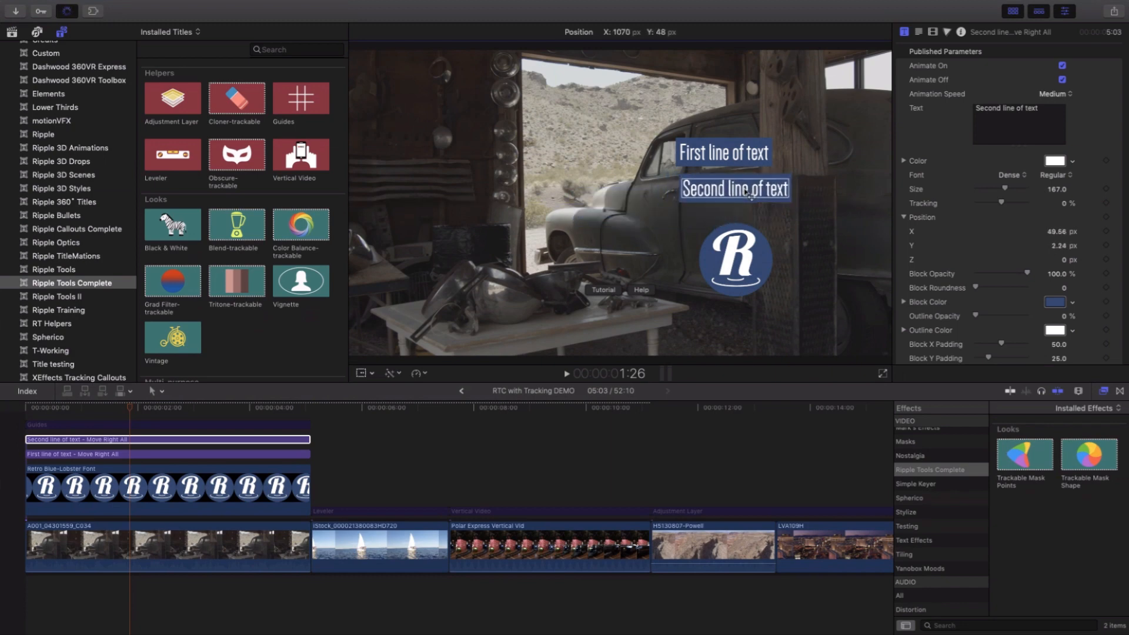
{"action": "left_click", "coordinate": [132, 425]}
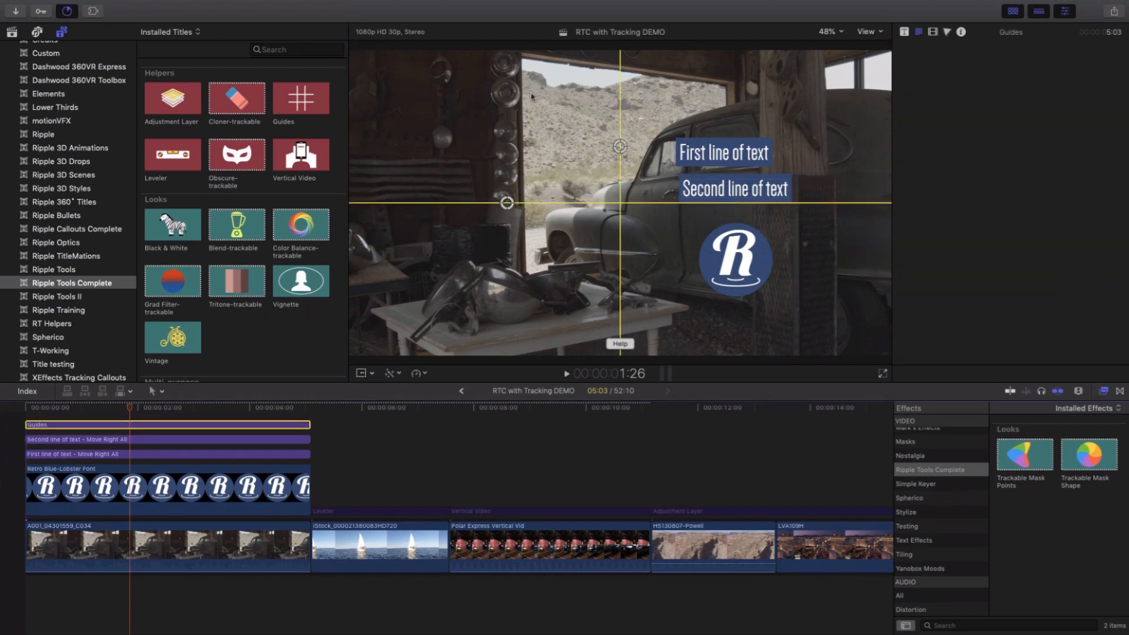
{"action": "left_click_drag", "start_coordinate": [625, 155], "coordinate": [676, 155]}
{"action": "left_click", "coordinate": [181, 441]}
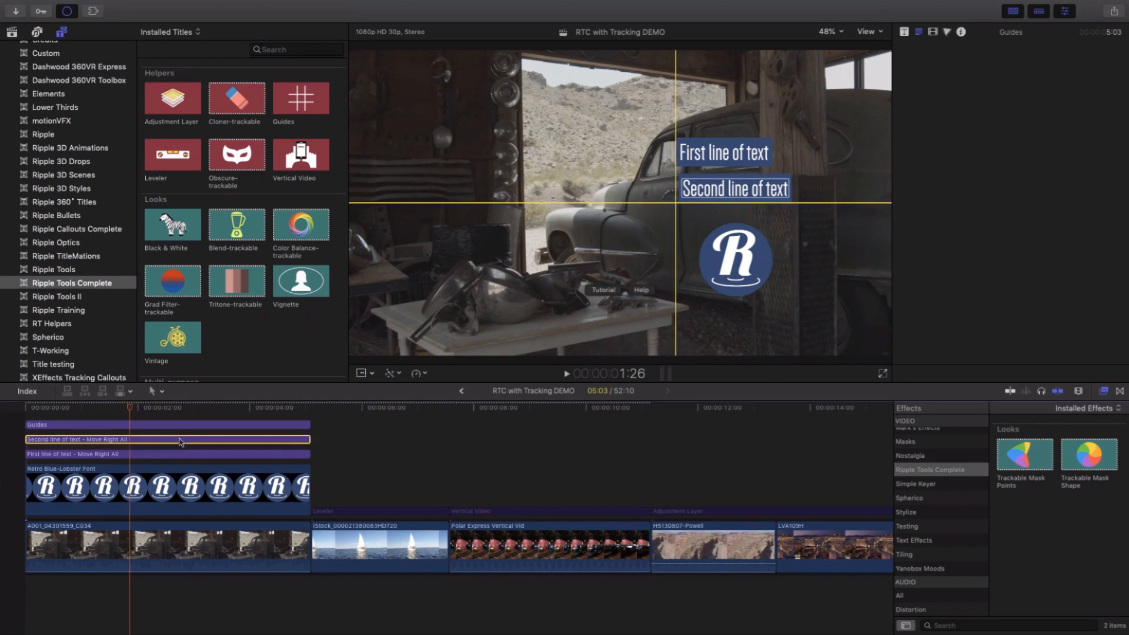
{"action": "left_click_drag", "start_coordinate": [726, 190], "coordinate": [724, 192]}
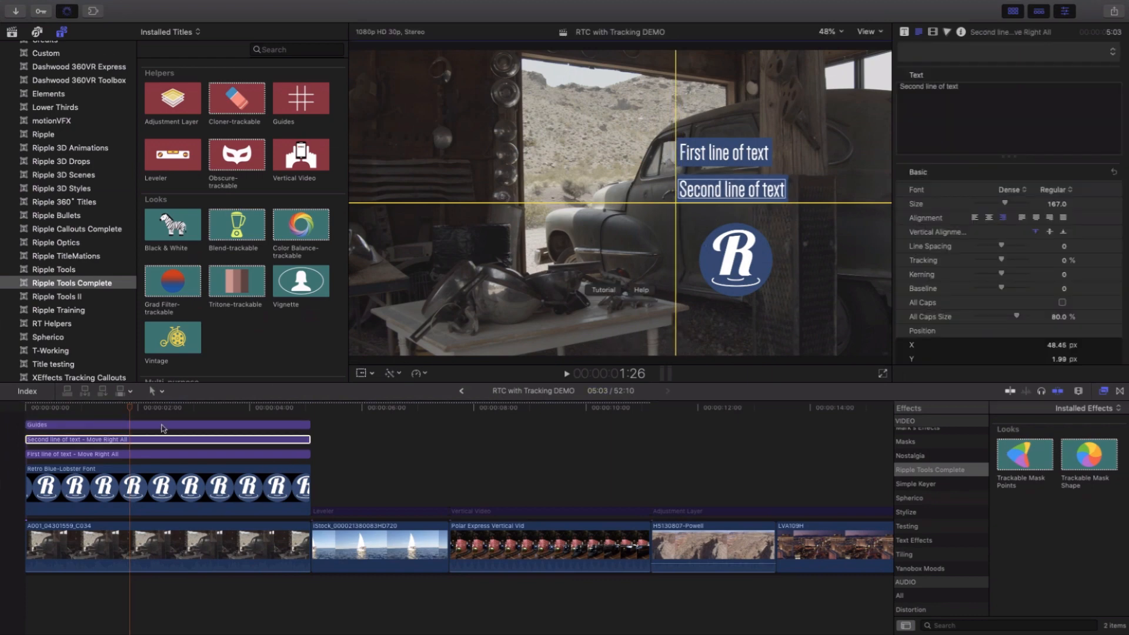
- Transform the Retro Blue-Lobster Font logo clip, moving it to about X 323.6, Y -150.5 px so its left edge meets the vertical guide
{"action": "left_click", "coordinate": [155, 455]}
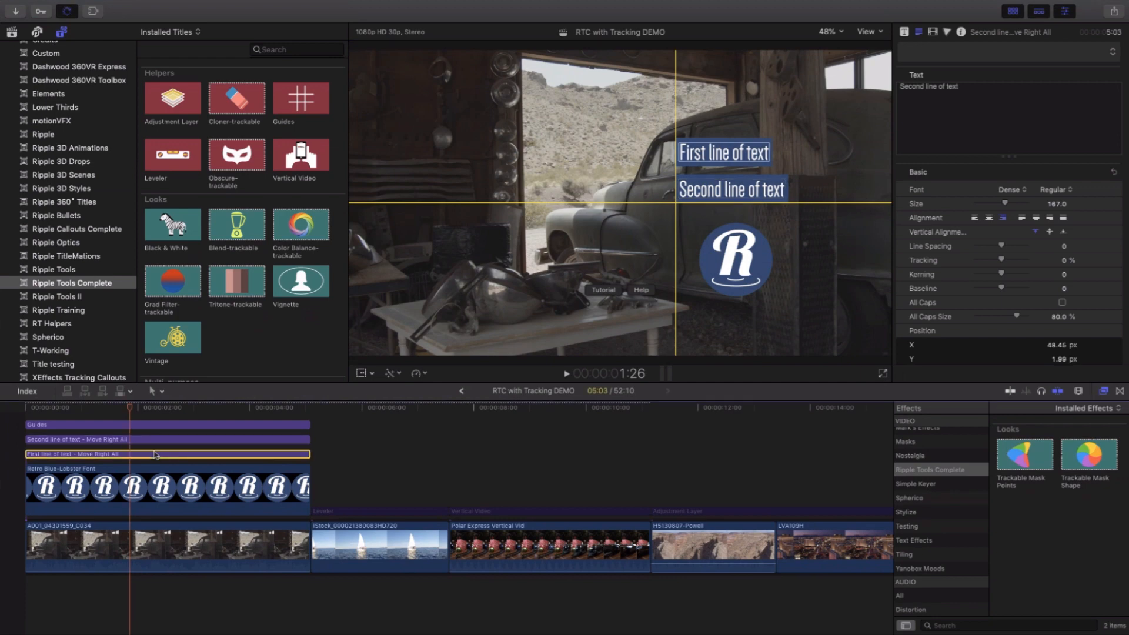
{"action": "left_click", "coordinate": [360, 374]}
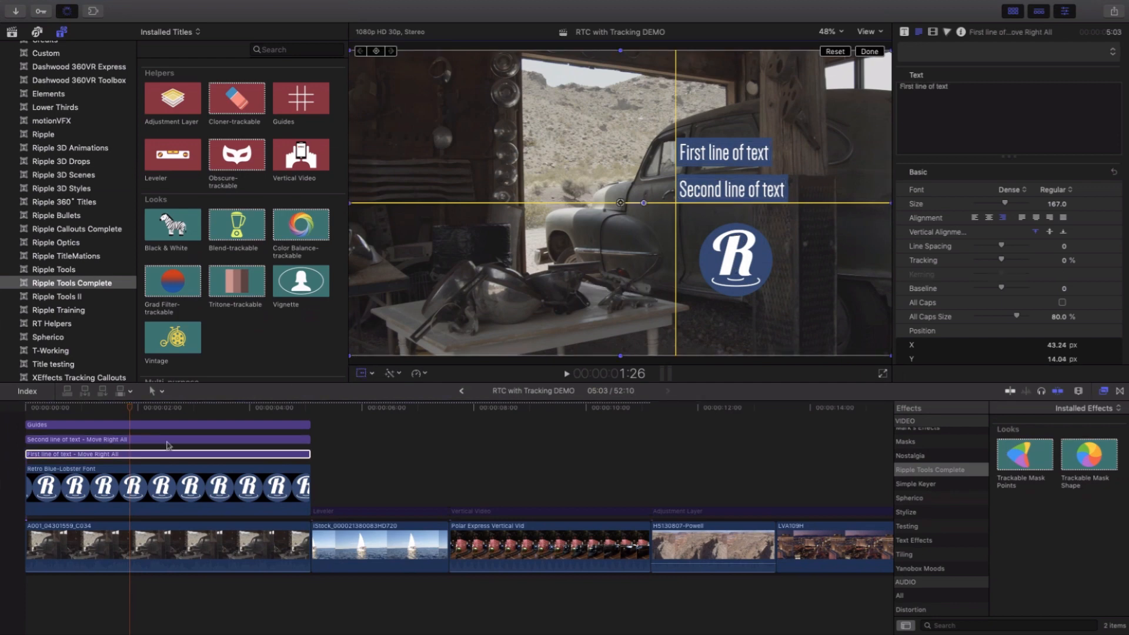
{"action": "left_click", "coordinate": [154, 486]}
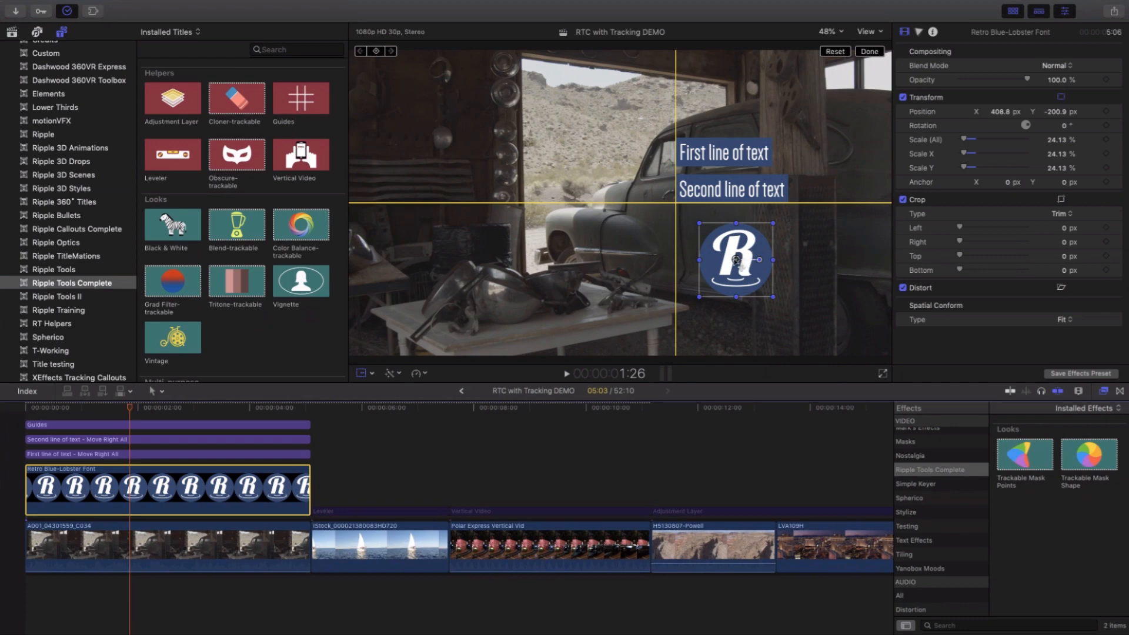
{"action": "left_click_drag", "start_coordinate": [736, 260], "coordinate": [712, 245]}
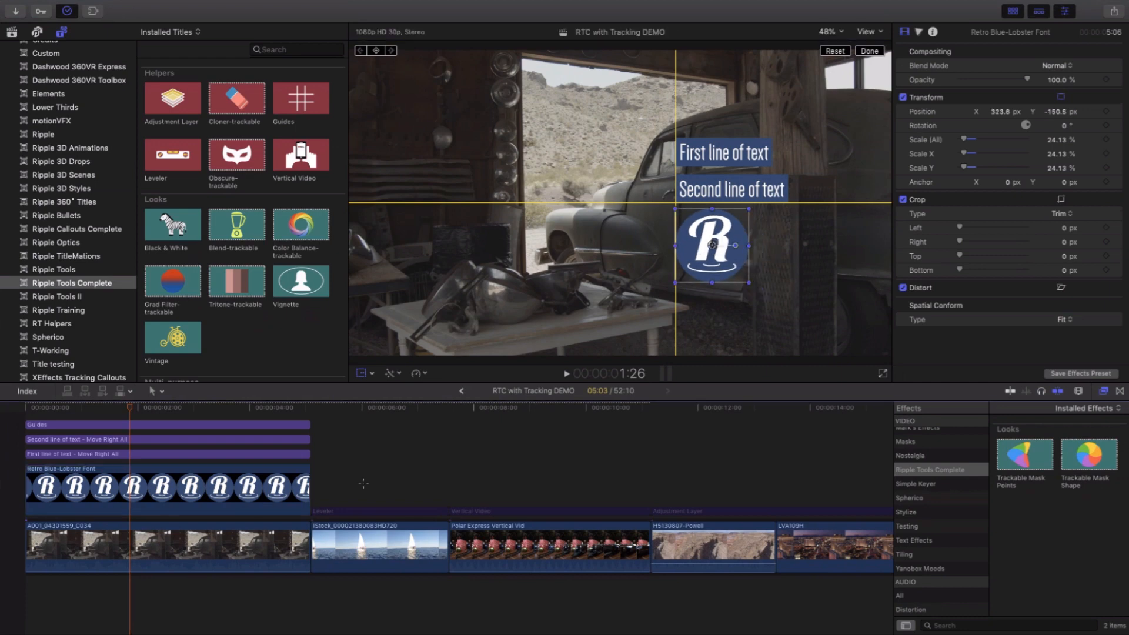
- Enable the Leveler title over the sailboat clip and position and rotate its grid so the horizon is level
{"action": "left_click", "coordinate": [363, 484]}
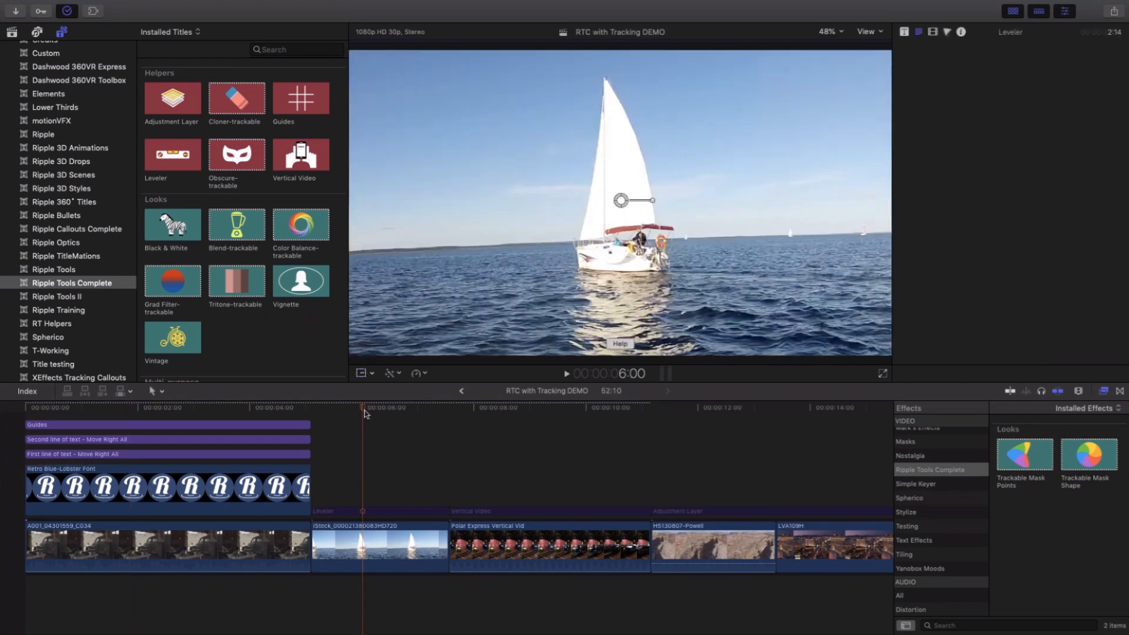
{"action": "left_click_drag", "start_coordinate": [365, 410], "coordinate": [389, 423]}
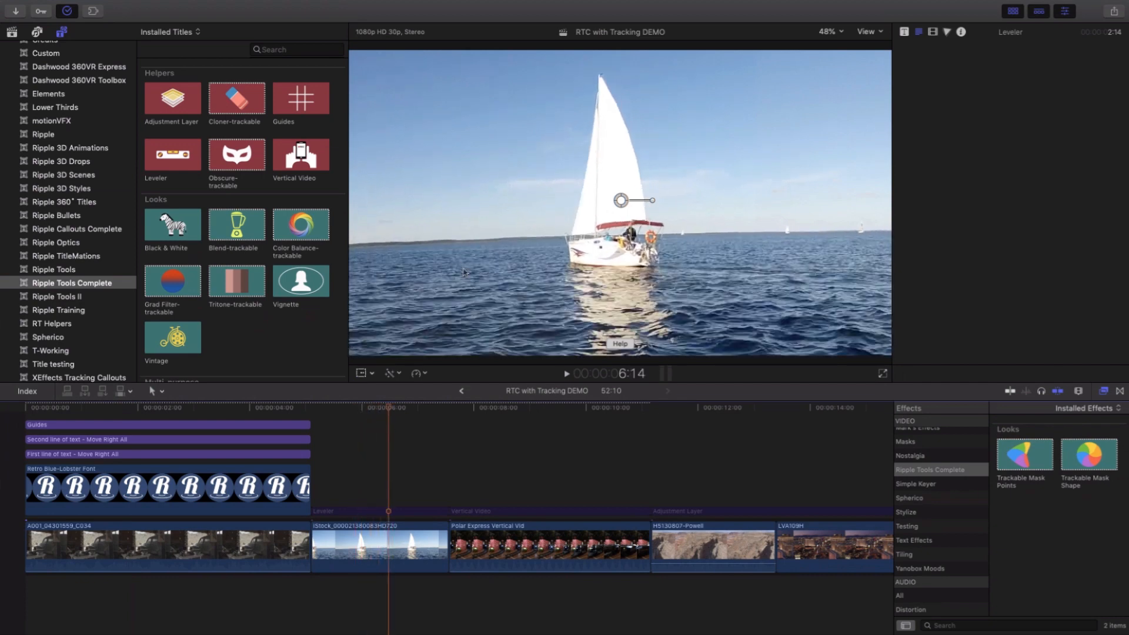
{"action": "left_click", "coordinate": [373, 410]}
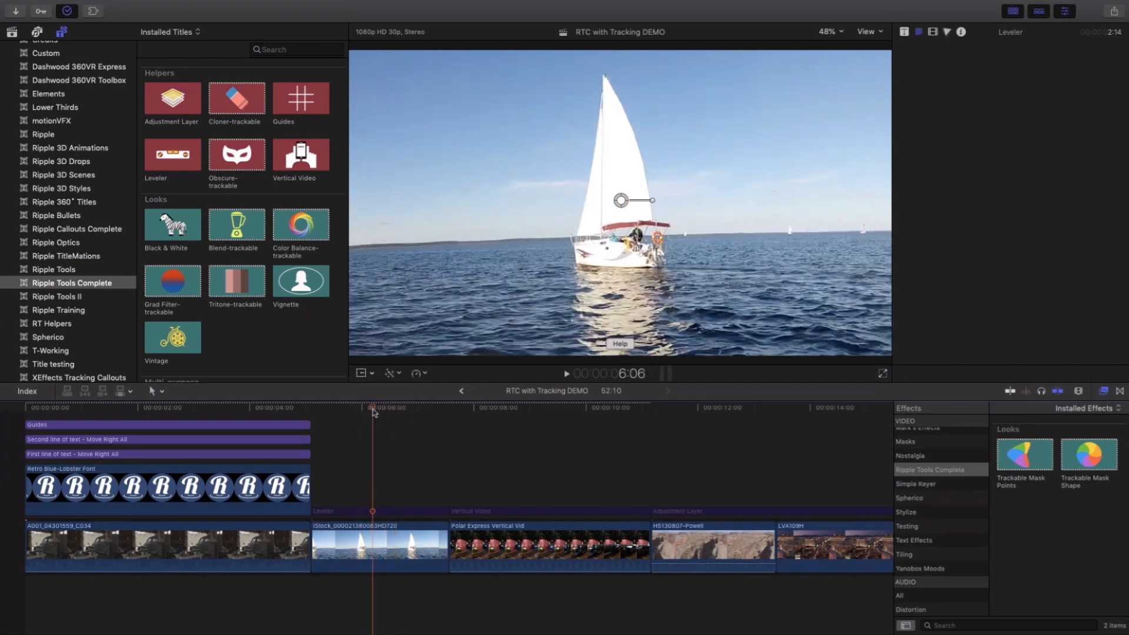
{"action": "left_click", "coordinate": [374, 512]}
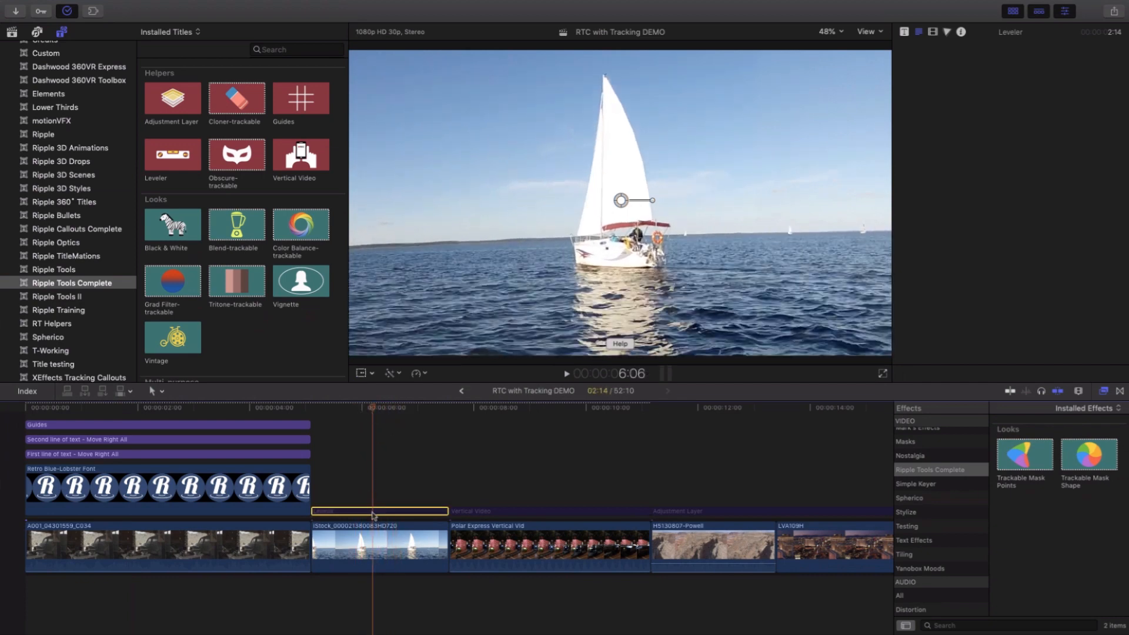
{"action": "left_click", "coordinate": [622, 201]}
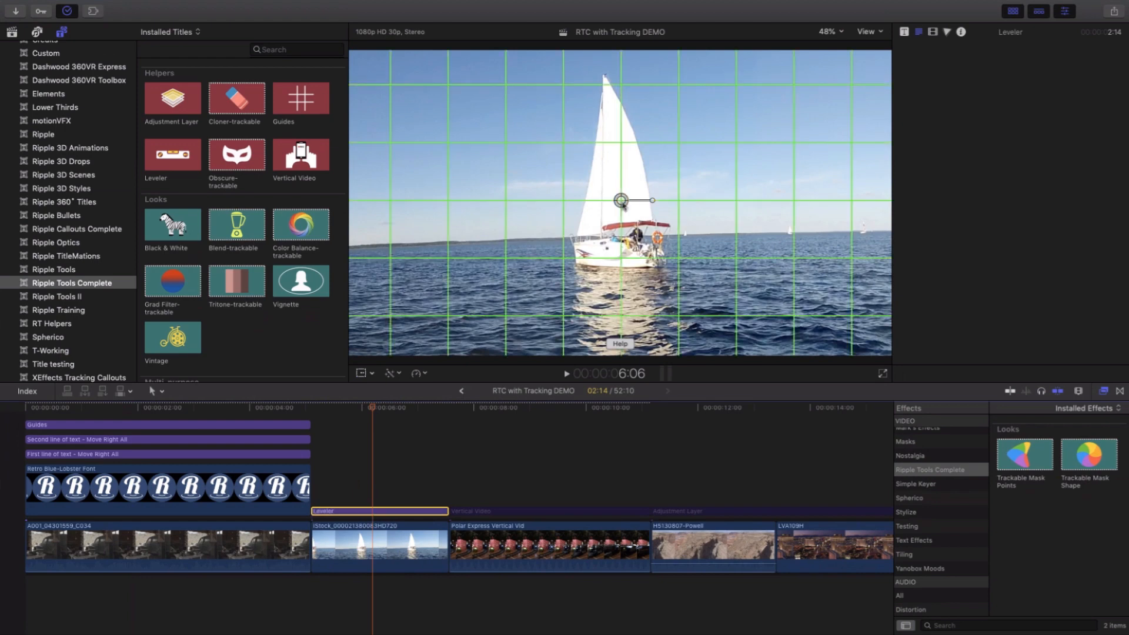
{"action": "left_click_drag", "start_coordinate": [624, 203], "coordinate": [656, 236]}
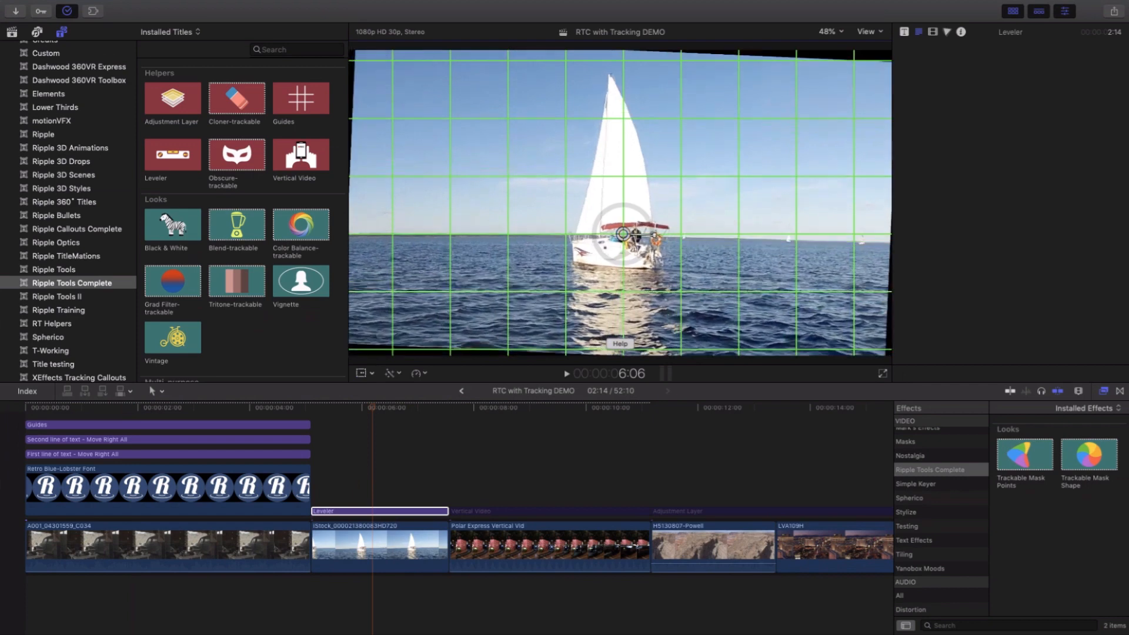
- Show the Leveler's published parameters and set its scale to 107% to fill the frame
{"action": "left_click", "coordinate": [1065, 12]}
{"action": "left_click", "coordinate": [1066, 12]}
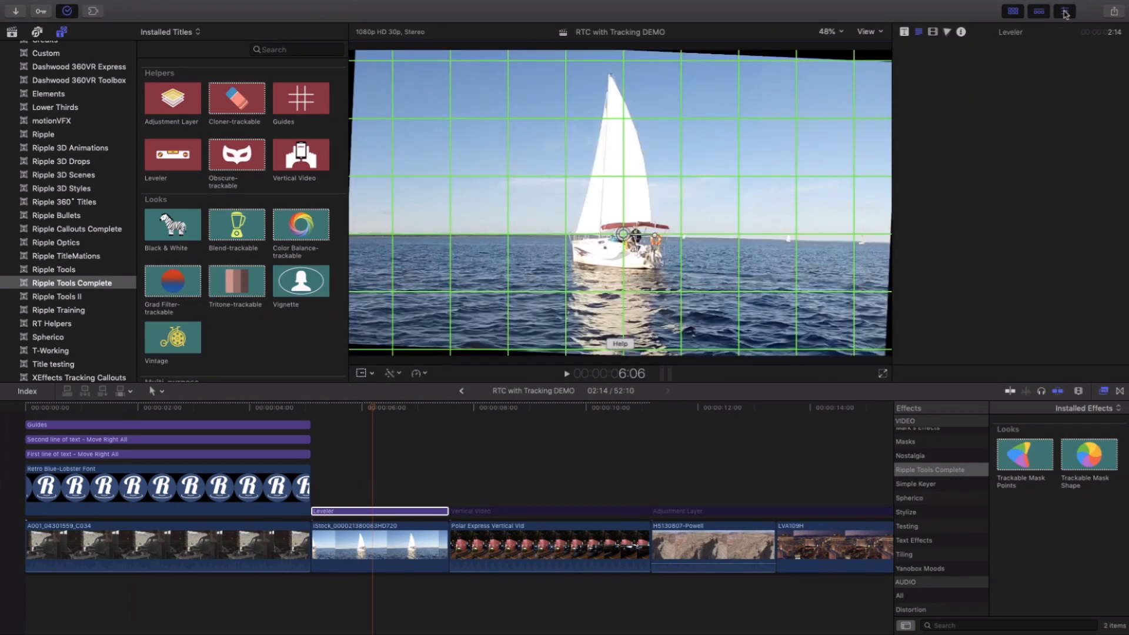
{"action": "left_click", "coordinate": [905, 33]}
{"action": "key", "text": "ctrl+Up"}
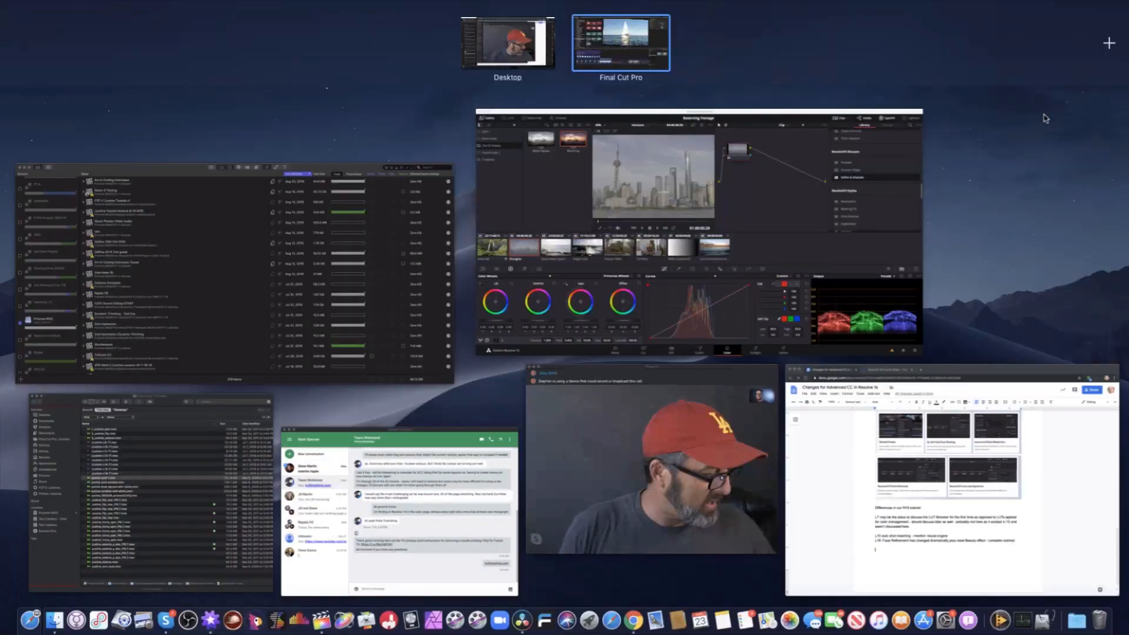
{"action": "left_click", "coordinate": [1046, 118]}
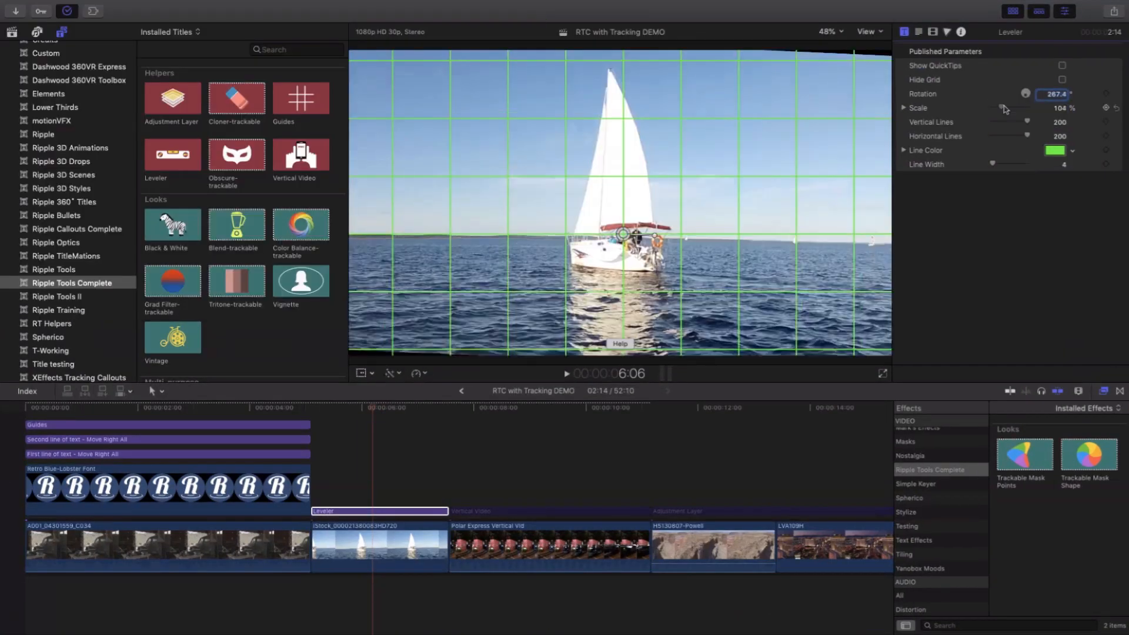
{"action": "left_click_drag", "start_coordinate": [1006, 109], "coordinate": [1004, 109]}
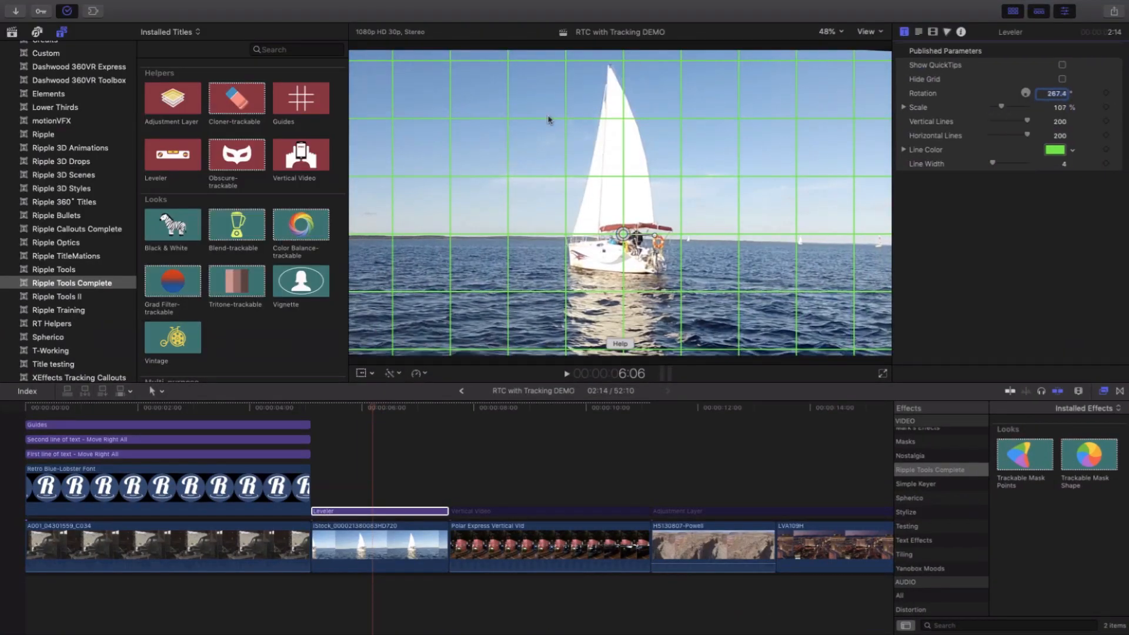
{"action": "mouse_move", "coordinate": [654, 236]}
{"action": "left_mouse_down"}
{"action": "mouse_move", "coordinate": [653, 246]}
{"action": "mouse_move", "coordinate": [655, 235]}
{"action": "left_mouse_up"}
- Enable the Vertical Video title over the Polar Express clip and skim the blurred video background
{"action": "left_click", "coordinate": [568, 483]}
{"action": "left_click", "coordinate": [542, 422]}
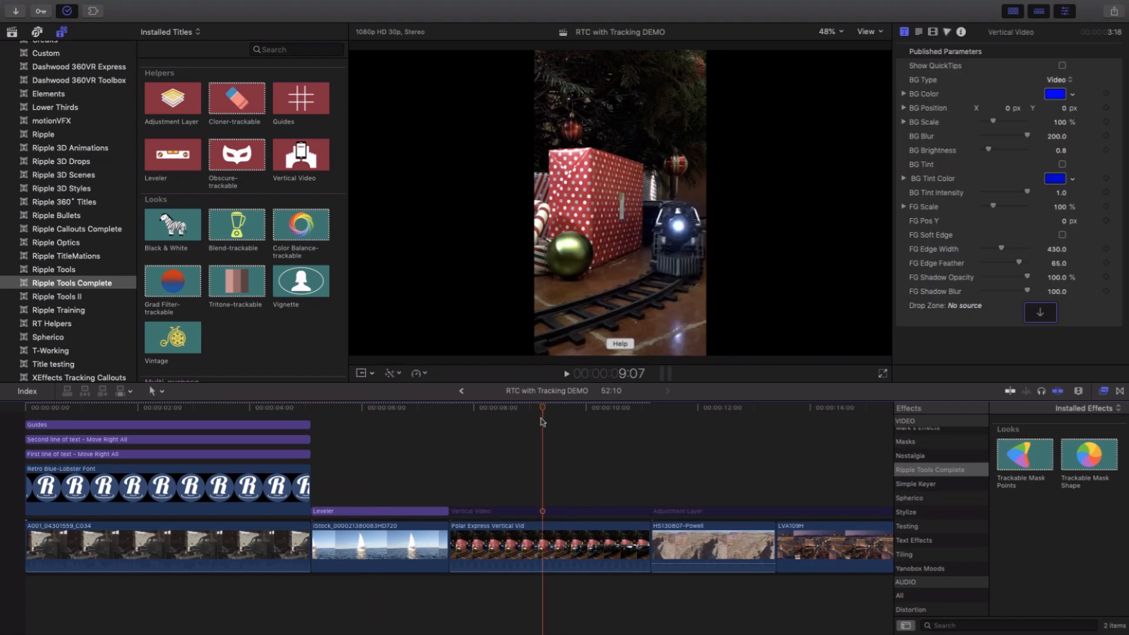
{"action": "mouse_move", "coordinate": [542, 412]}
{"action": "left_mouse_down"}
{"action": "mouse_move", "coordinate": [556, 415]}
{"action": "mouse_move", "coordinate": [530, 418]}
{"action": "mouse_move", "coordinate": [559, 424]}
{"action": "left_mouse_up"}
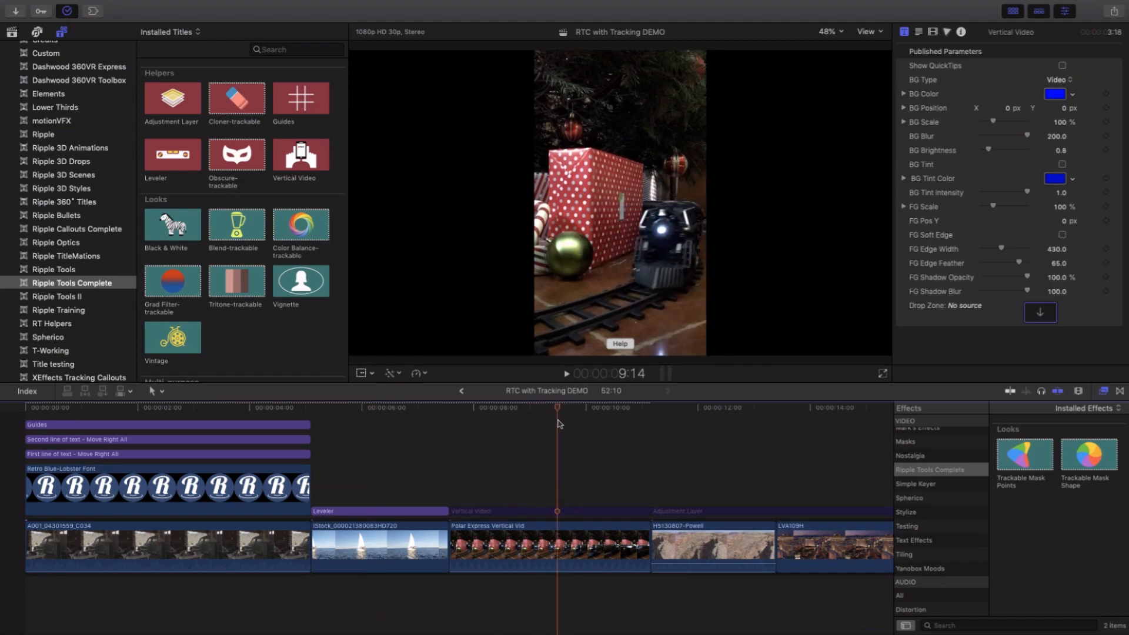
{"action": "left_click", "coordinate": [552, 512]}
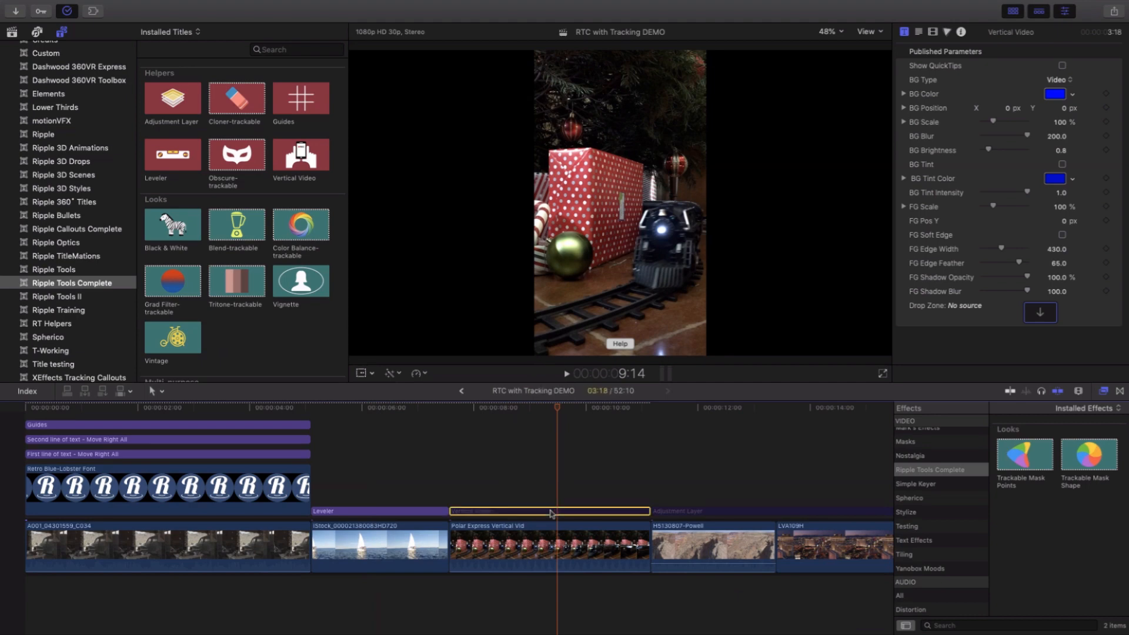
{"action": "key", "text": "v"}
{"action": "left_click_drag", "start_coordinate": [555, 405], "coordinate": [530, 411]}
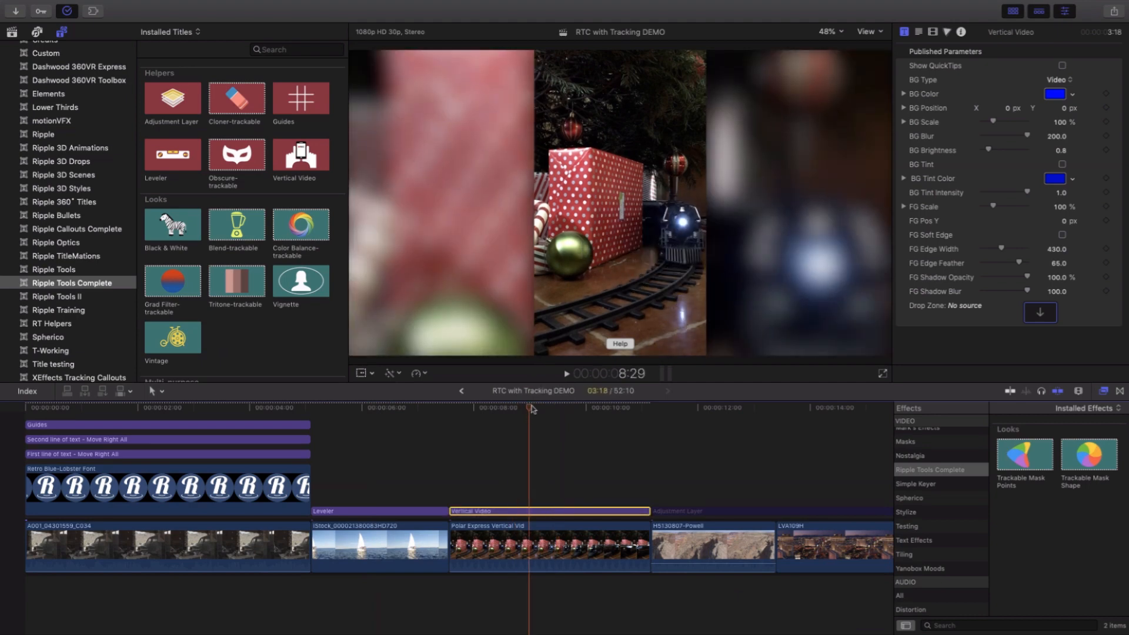
{"action": "left_click_drag", "start_coordinate": [531, 406], "coordinate": [536, 411]}
- Enable the Adjustment Layer spanning the Powell, LVA109H and drone beach clips and skim its effect across them
{"action": "scroll", "coordinate": [537, 459], "scroll_direction": "right", "scroll_amount": 10}
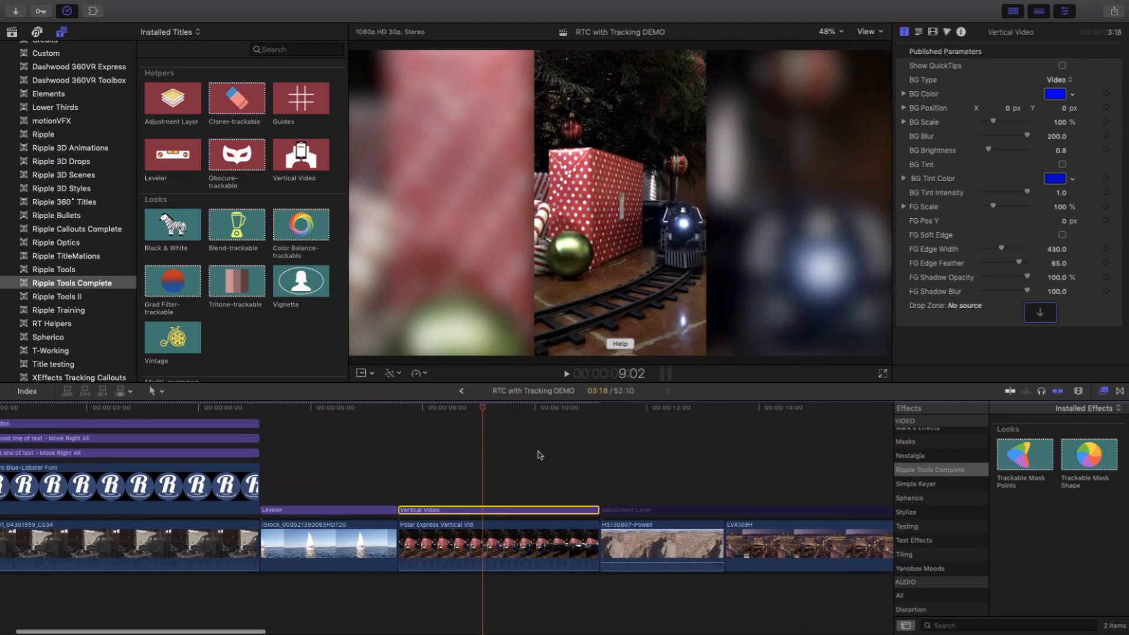
{"action": "scroll", "coordinate": [544, 455], "scroll_direction": "right", "scroll_amount": 2}
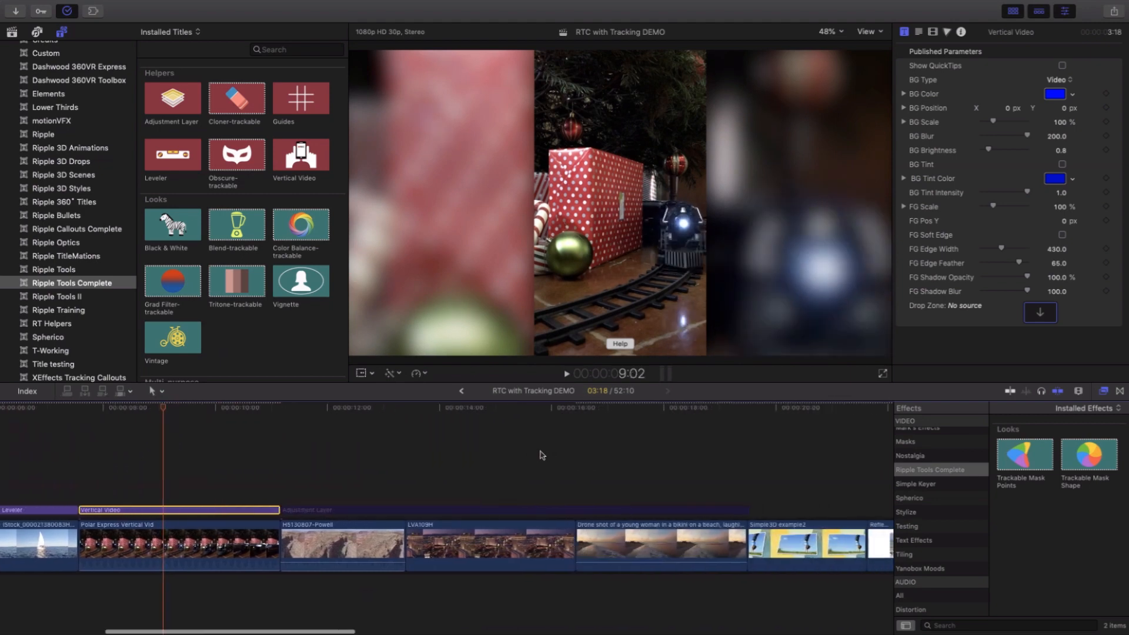
{"action": "left_click_drag", "start_coordinate": [346, 409], "coordinate": [371, 515]}
{"action": "left_click", "coordinate": [372, 512]}
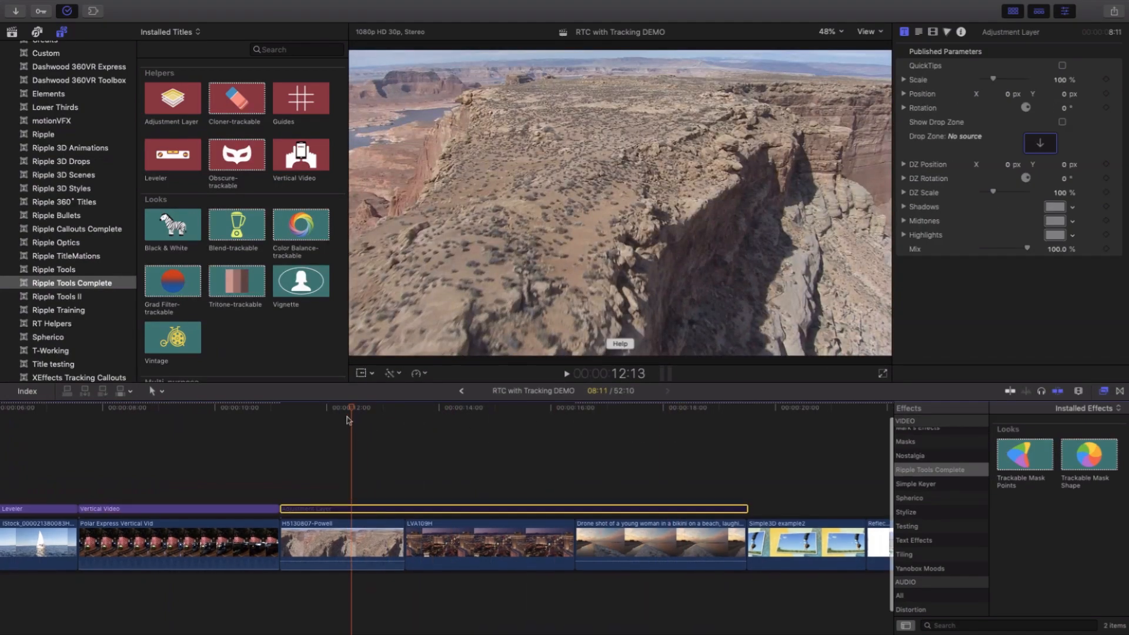
{"action": "scroll", "coordinate": [351, 416], "scroll_direction": "right", "scroll_amount": 1}
{"action": "left_click_drag", "start_coordinate": [345, 412], "coordinate": [641, 448]}
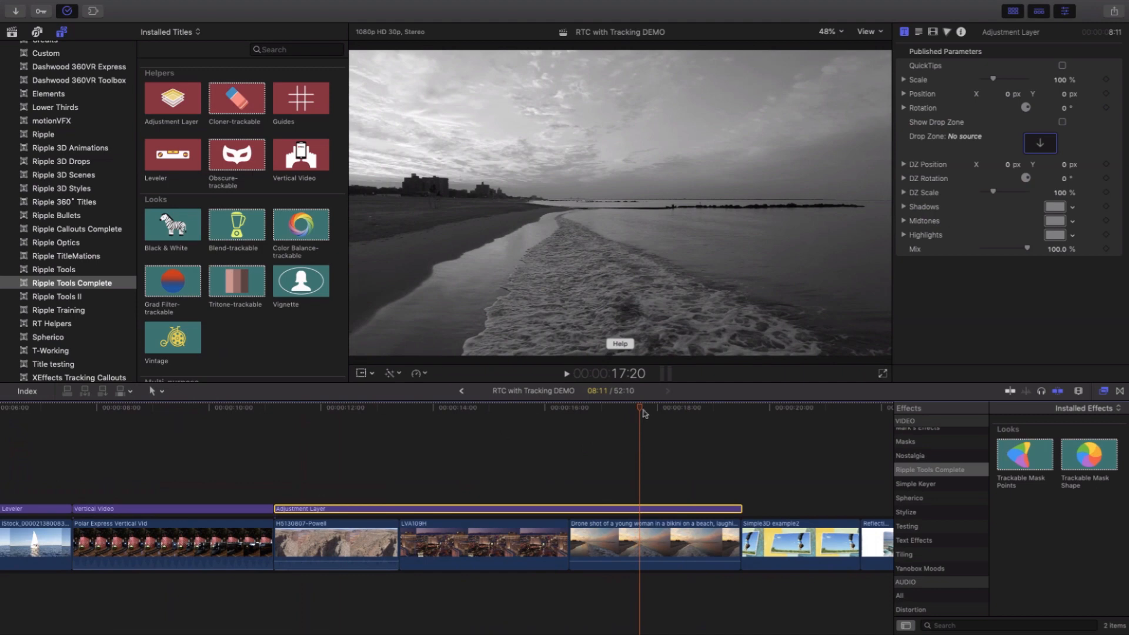
{"action": "left_click_drag", "start_coordinate": [645, 413], "coordinate": [645, 445]}
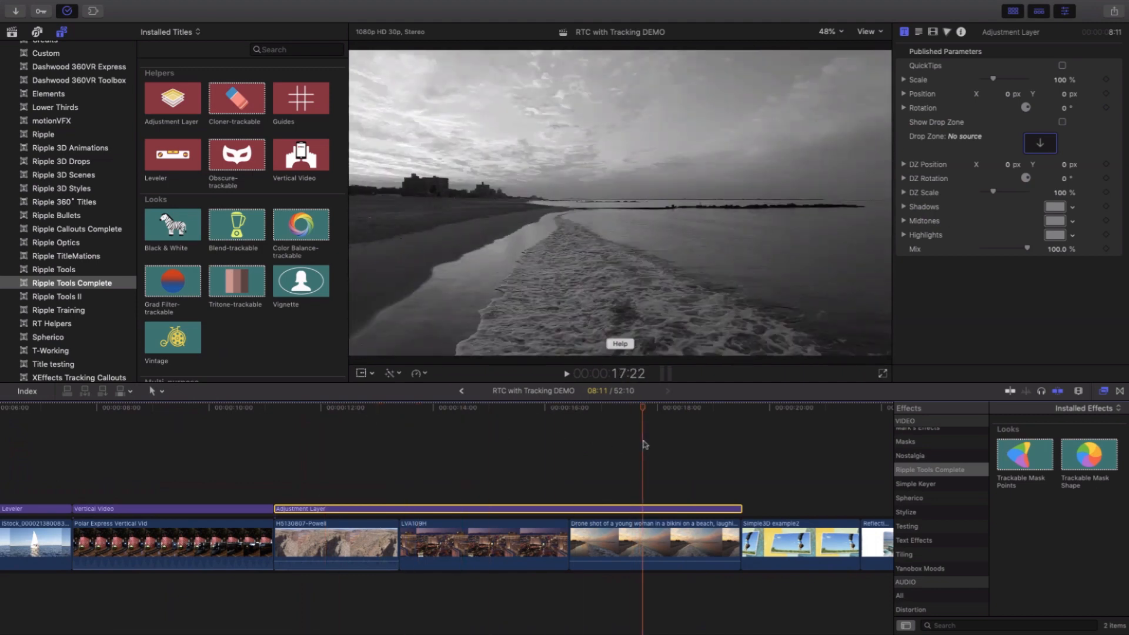
- Skim through the Simple3D, Reflection, Split screen and Text Scroll example clips in the timeline
{"action": "scroll", "coordinate": [641, 445], "scroll_direction": "right", "scroll_amount": 3}
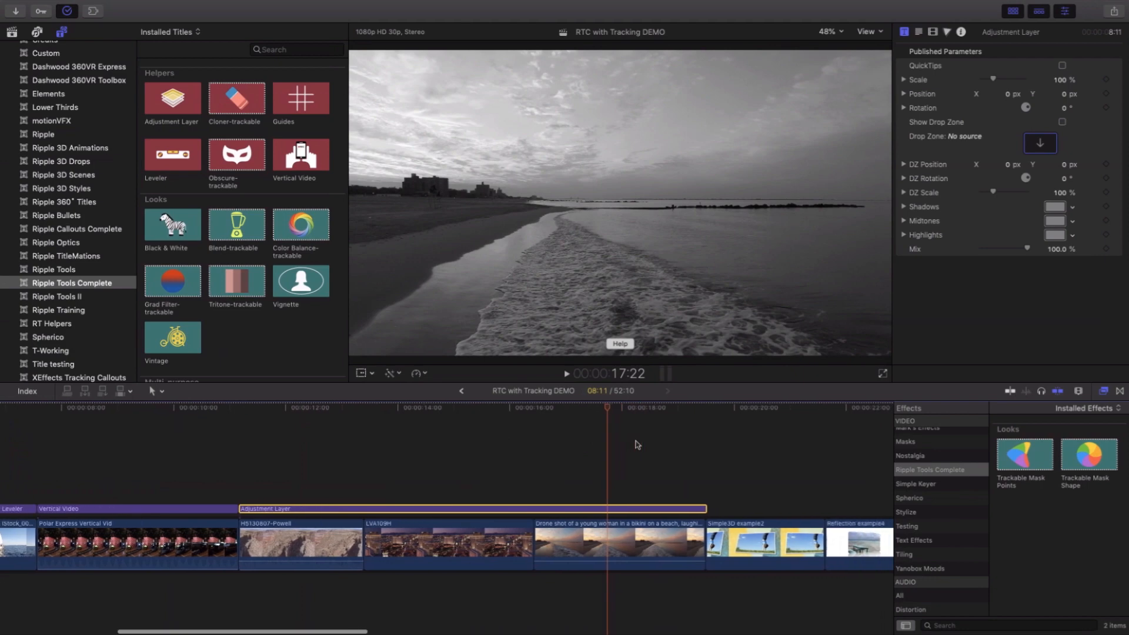
{"action": "scroll", "coordinate": [638, 446], "scroll_direction": "right", "scroll_amount": 10}
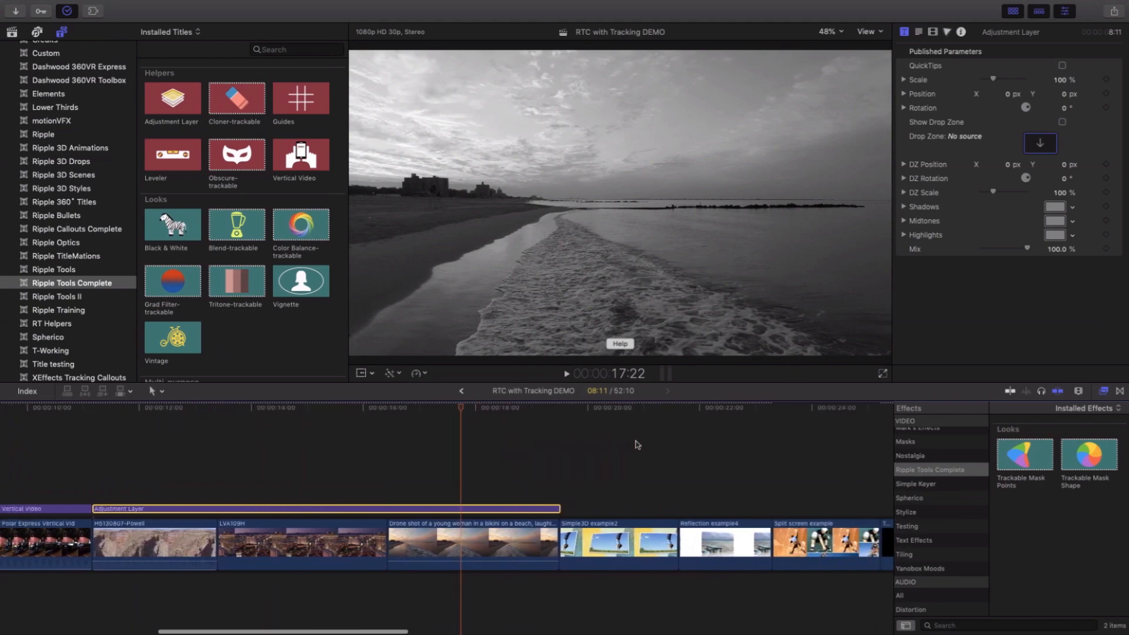
{"action": "scroll", "coordinate": [638, 445], "scroll_direction": "right", "scroll_amount": 2}
{"action": "left_click_drag", "start_coordinate": [430, 409], "coordinate": [674, 438]}
{"action": "scroll", "coordinate": [671, 440], "scroll_direction": "right", "scroll_amount": 10}
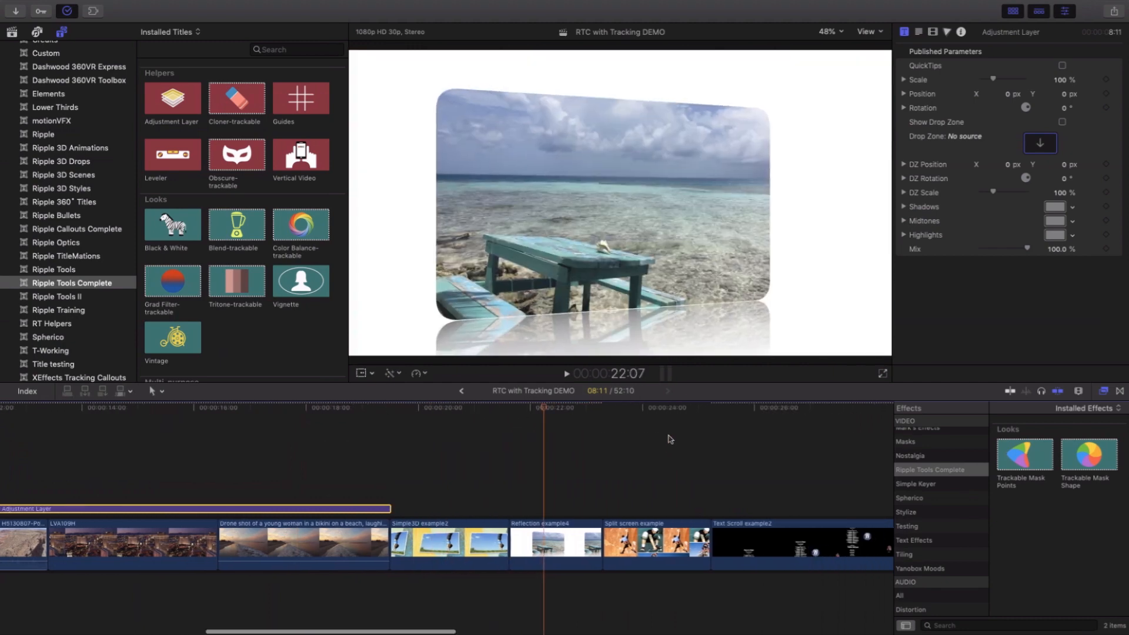
{"action": "left_click_drag", "start_coordinate": [438, 410], "coordinate": [559, 412]}
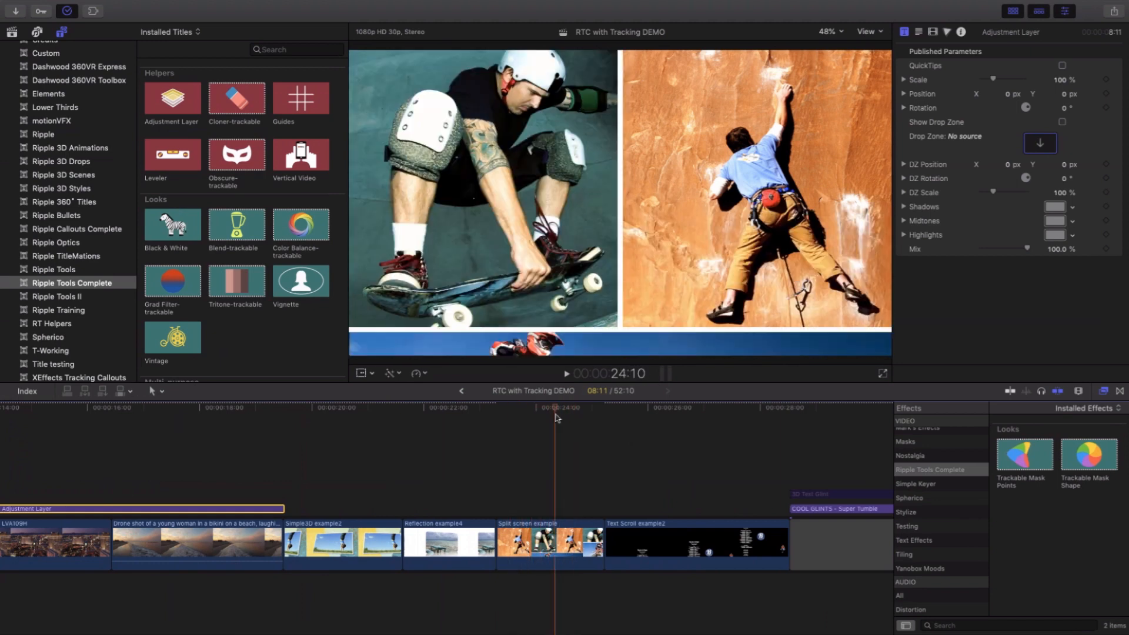
{"action": "scroll", "coordinate": [553, 447], "scroll_direction": "right", "scroll_amount": 6}
{"action": "left_click", "coordinate": [475, 410]}
{"action": "left_click_drag", "start_coordinate": [476, 410], "coordinate": [648, 426]}
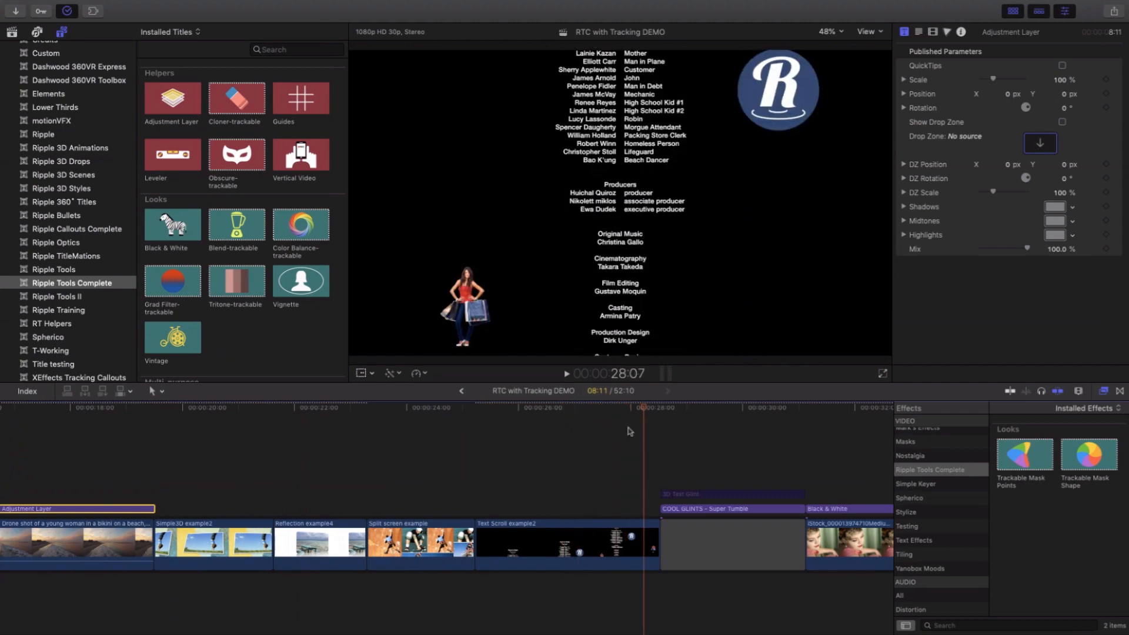
- Skim the COOL GLINTS title and enable the 3D Text Glint title above it
{"action": "scroll", "coordinate": [621, 430], "scroll_direction": "right", "scroll_amount": 5}
{"action": "left_click_drag", "start_coordinate": [559, 408], "coordinate": [625, 425]}
{"action": "left_click", "coordinate": [614, 497]}
- Set the Red Channel of the Black & White title above the woman's portrait clip to 0
{"action": "scroll", "coordinate": [606, 437], "scroll_direction": "right", "scroll_amount": 5}
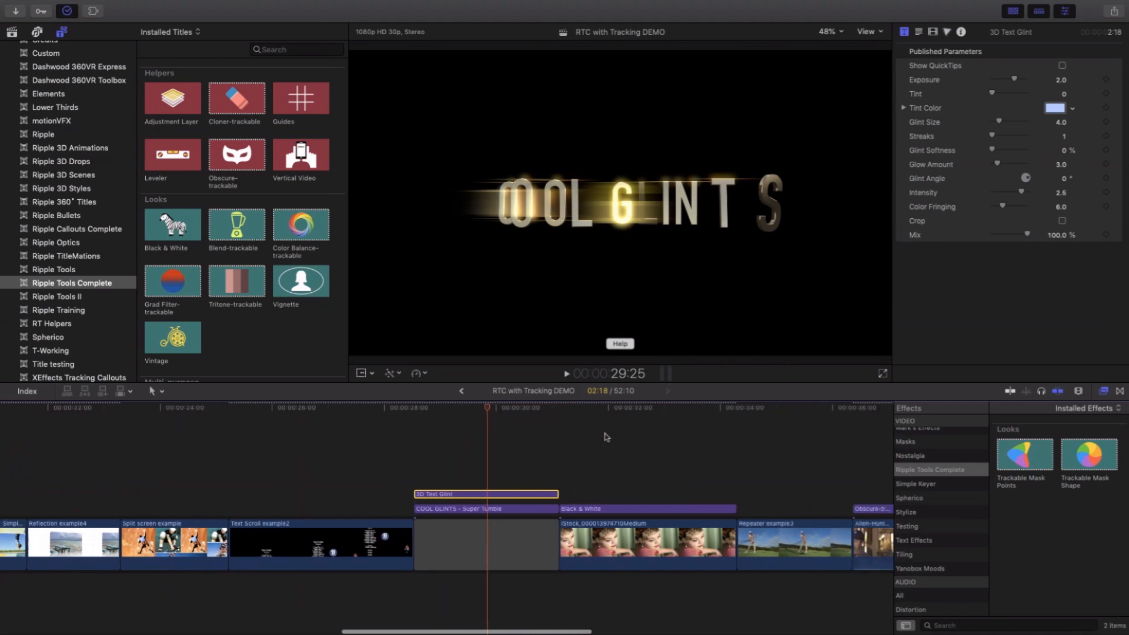
{"action": "scroll", "coordinate": [606, 435], "scroll_direction": "right", "scroll_amount": 3}
{"action": "left_click", "coordinate": [480, 410]}
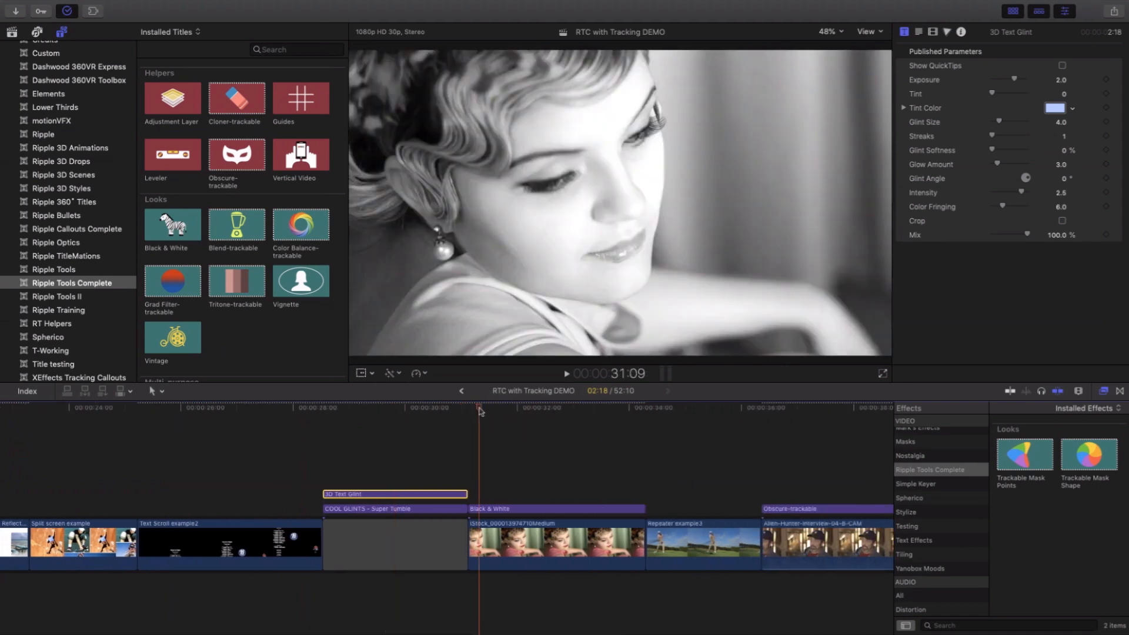
{"action": "left_click_drag", "start_coordinate": [480, 410], "coordinate": [521, 410]}
{"action": "left_click", "coordinate": [533, 511]}
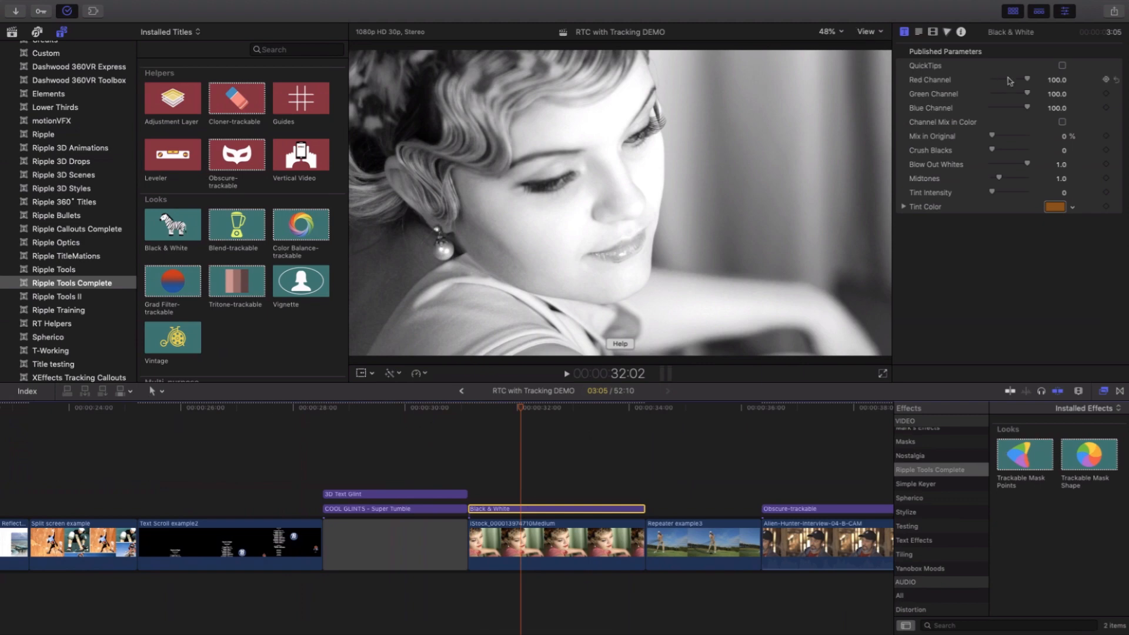
{"action": "left_click_drag", "start_coordinate": [1028, 82], "coordinate": [990, 84]}
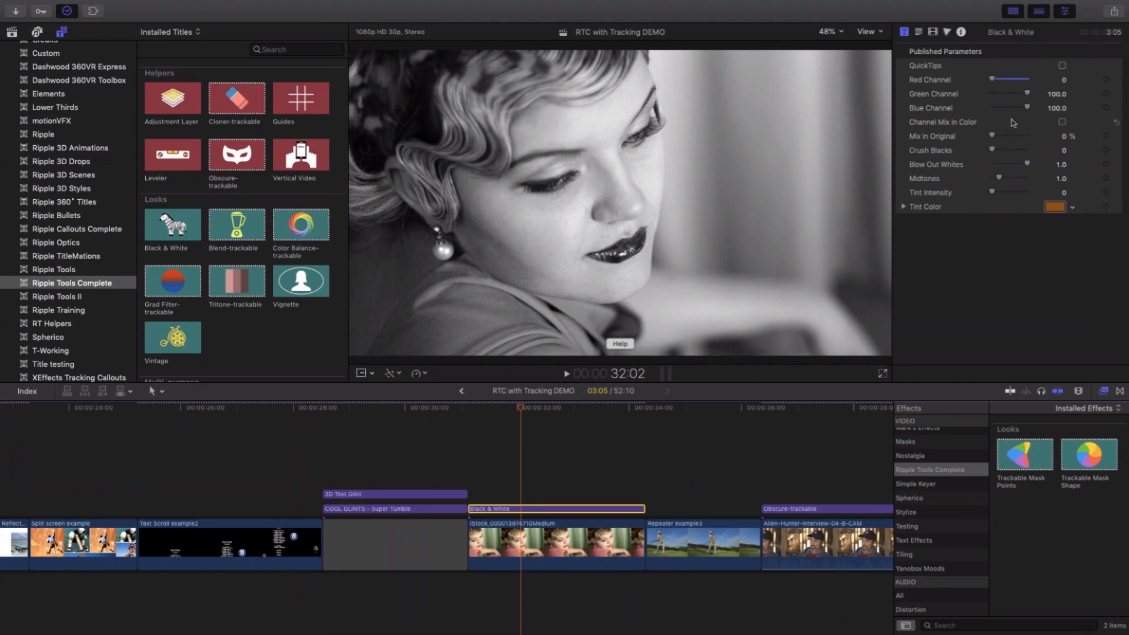
- Skim the Repeater golf example clip and the interview clip under the Obscure-trackable title
{"action": "left_click", "coordinate": [614, 445]}
{"action": "left_click_drag", "start_coordinate": [645, 412], "coordinate": [723, 414]}
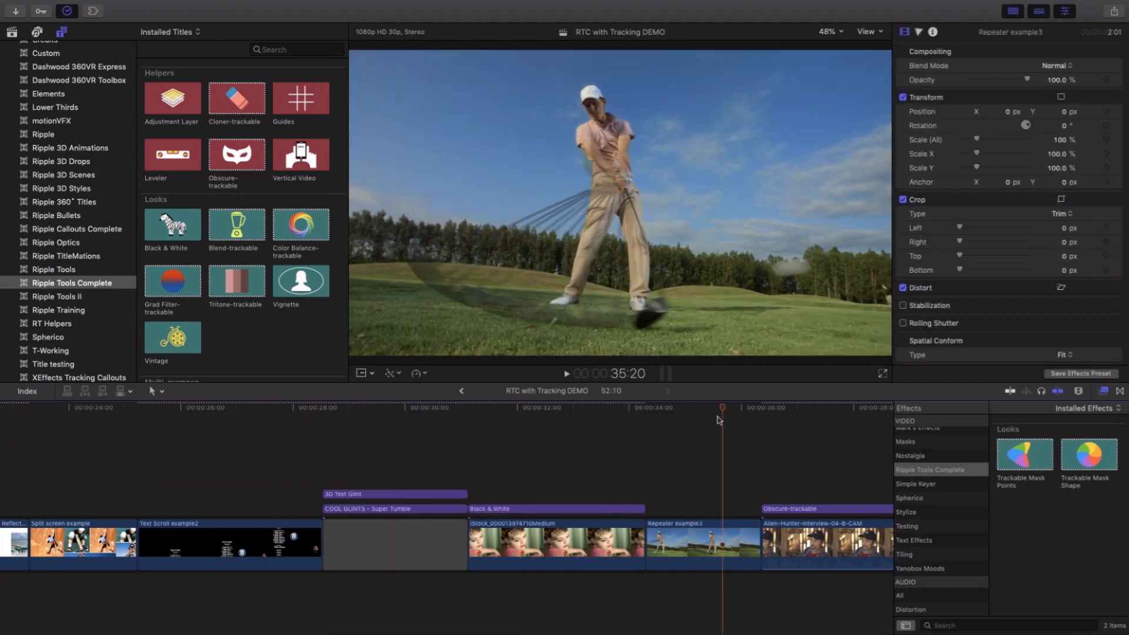
{"action": "scroll", "coordinate": [719, 417], "scroll_direction": "right", "scroll_amount": 5}
{"action": "scroll", "coordinate": [720, 420], "scroll_direction": "right", "scroll_amount": 2}
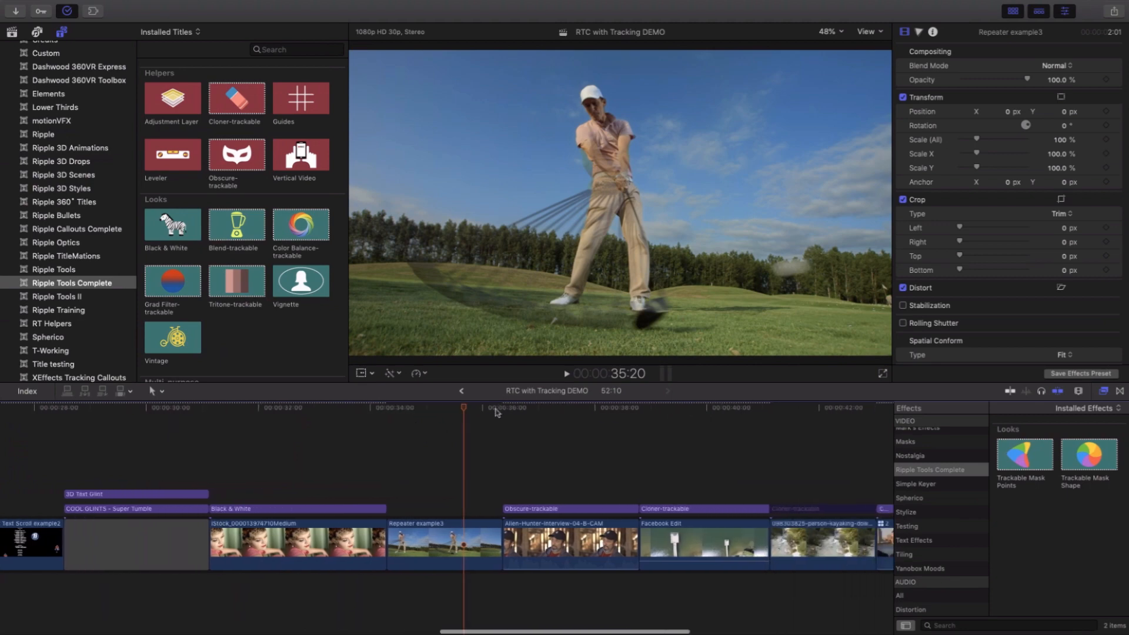
{"action": "left_click", "coordinate": [500, 410]}
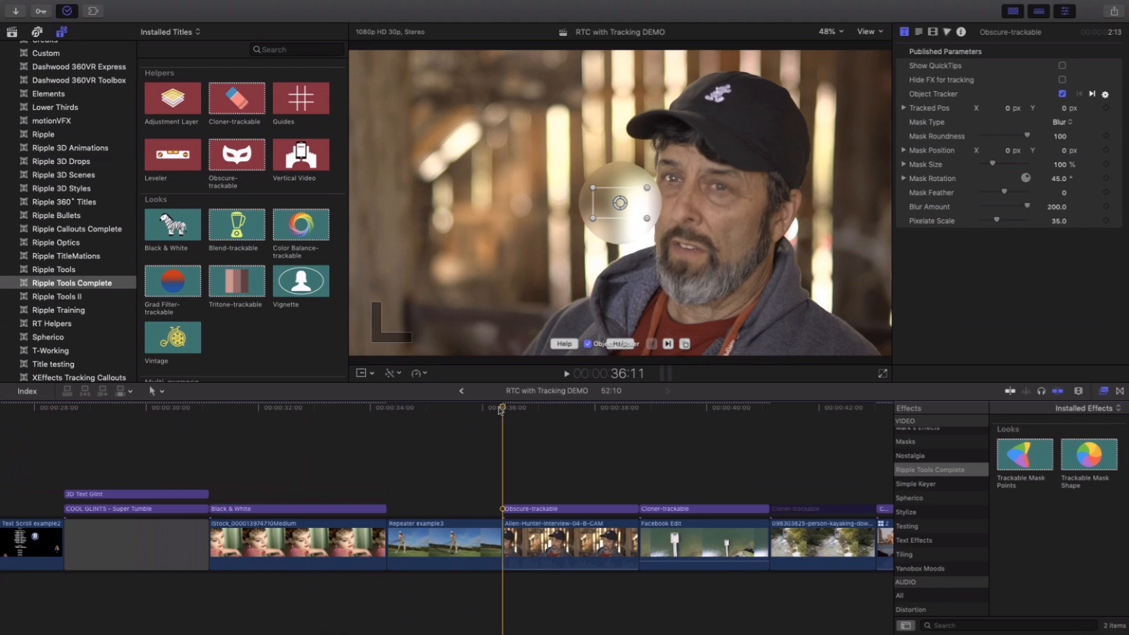
{"action": "left_click_drag", "start_coordinate": [507, 407], "coordinate": [550, 418]}
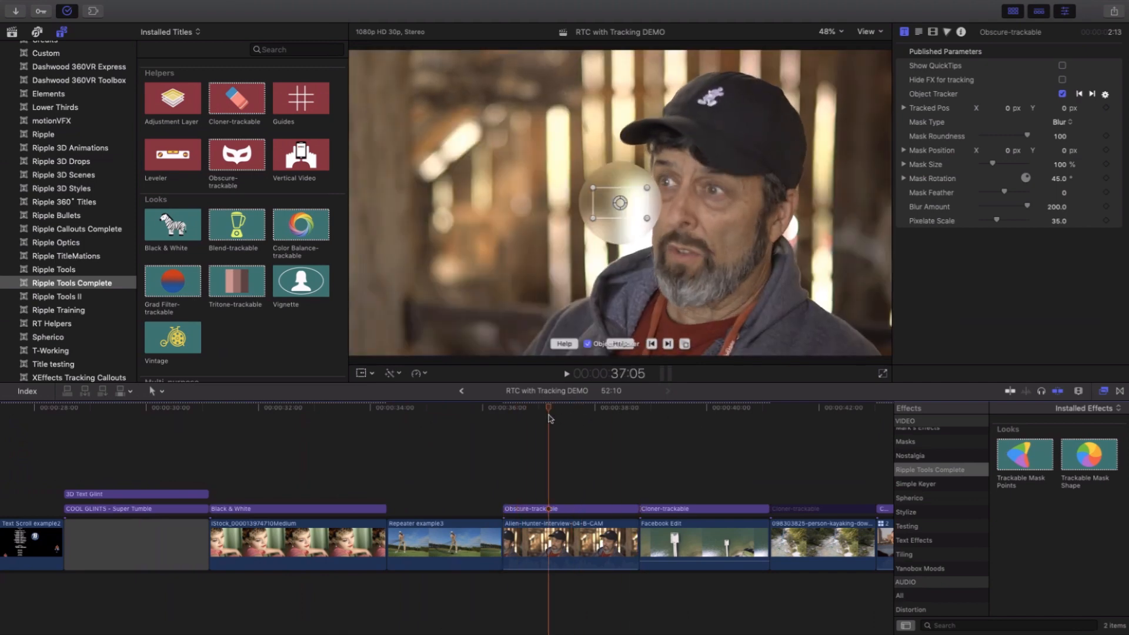
- Turn on Hide FX for tracking in the Obscure-trackable title, fit the tracker box to the cap's logo and track it forward
{"action": "key", "text": "Up"}
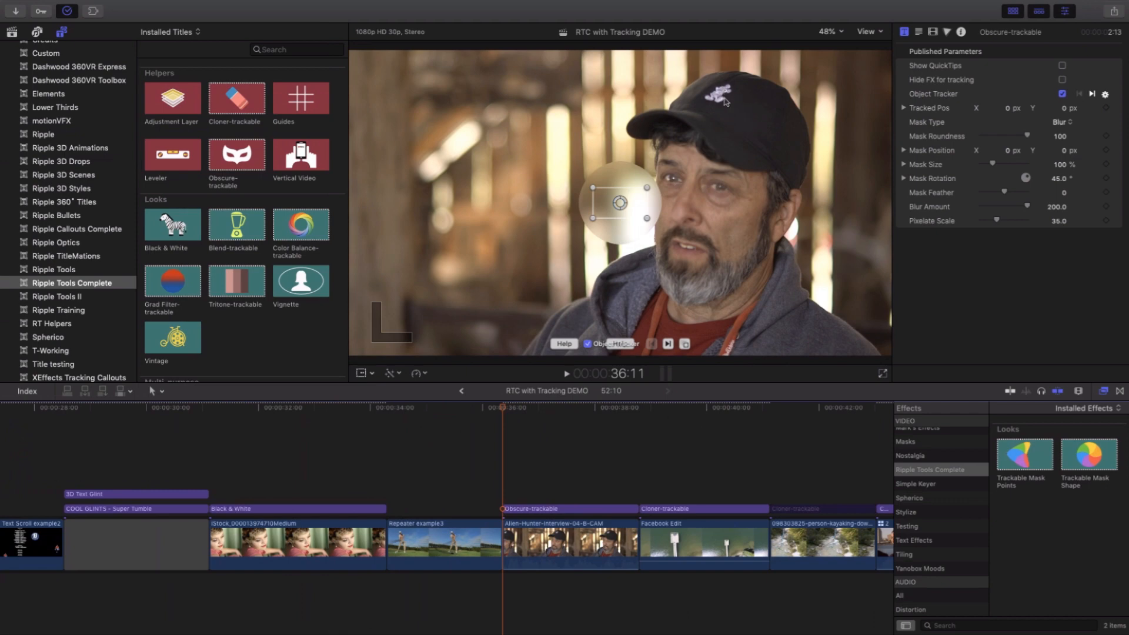
{"action": "left_click", "coordinate": [1062, 80]}
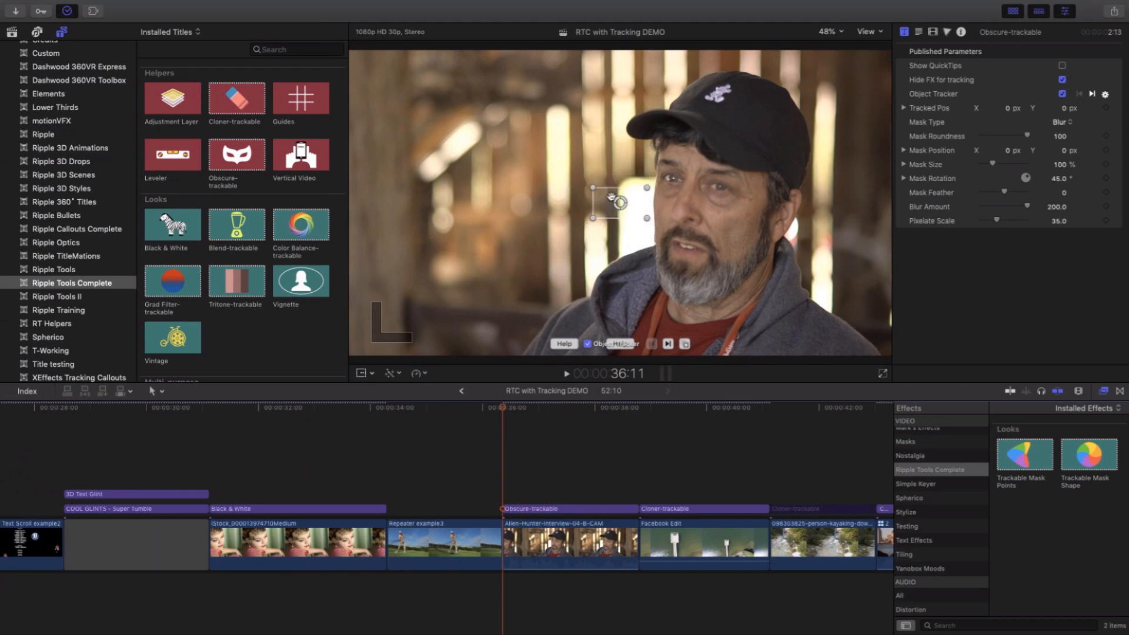
{"action": "left_click_drag", "start_coordinate": [641, 207], "coordinate": [735, 107]}
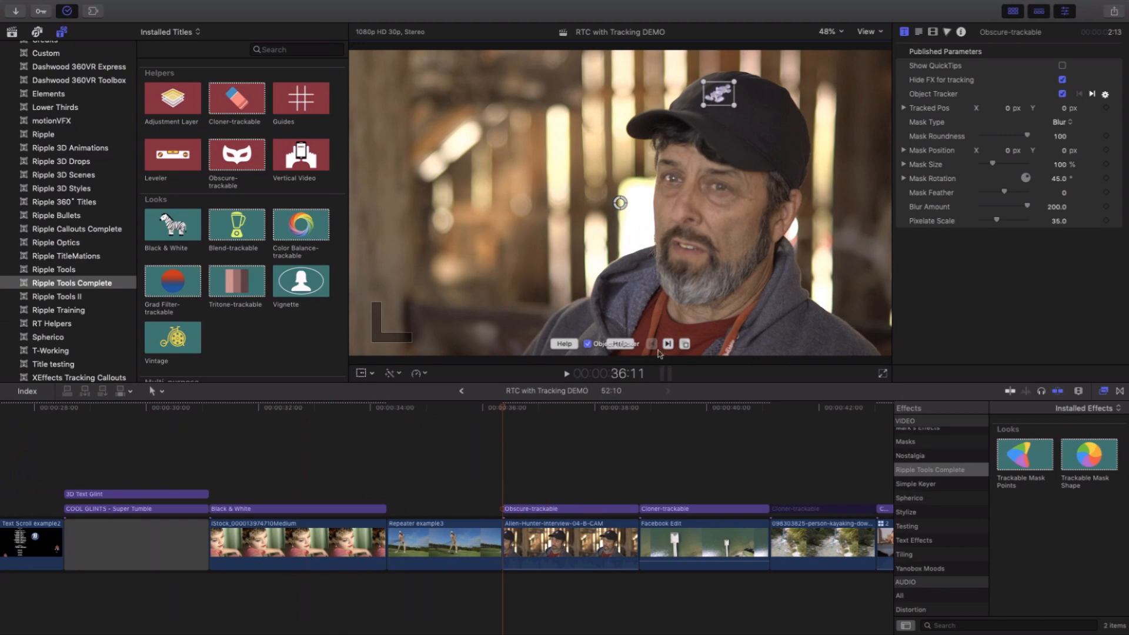
{"action": "left_click", "coordinate": [668, 346]}
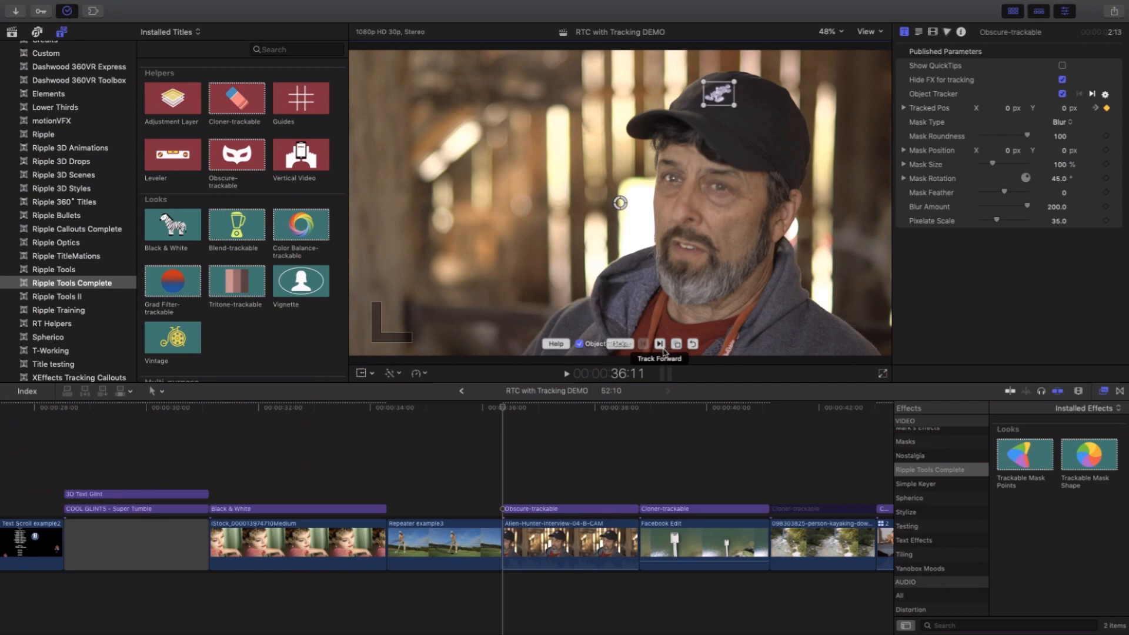
- Turn off Object Tracker and Hide FX for tracking, move the mask onto the cap's logo, and skim the tracked blur
{"action": "left_click", "coordinate": [579, 345]}
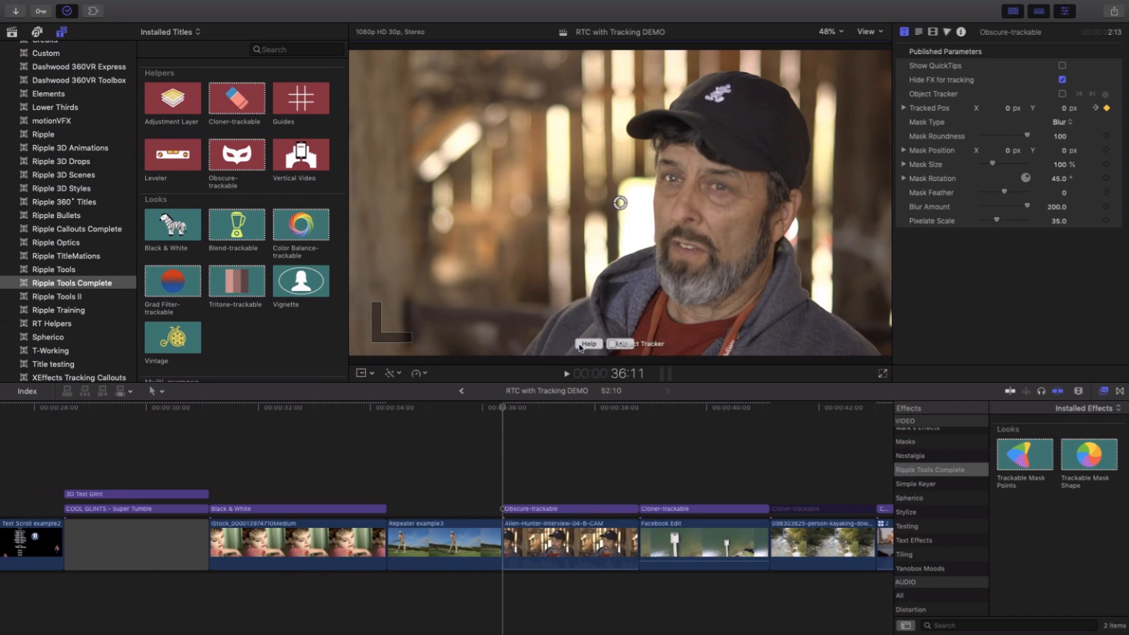
{"action": "left_click", "coordinate": [1063, 80]}
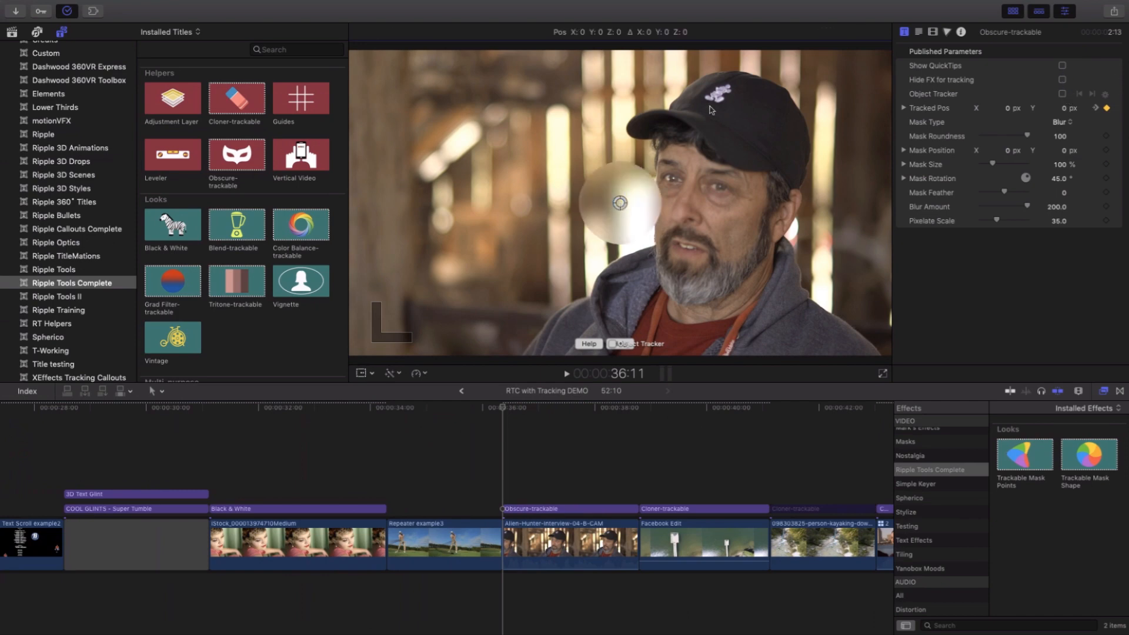
{"action": "left_click_drag", "start_coordinate": [622, 203], "coordinate": [719, 98]}
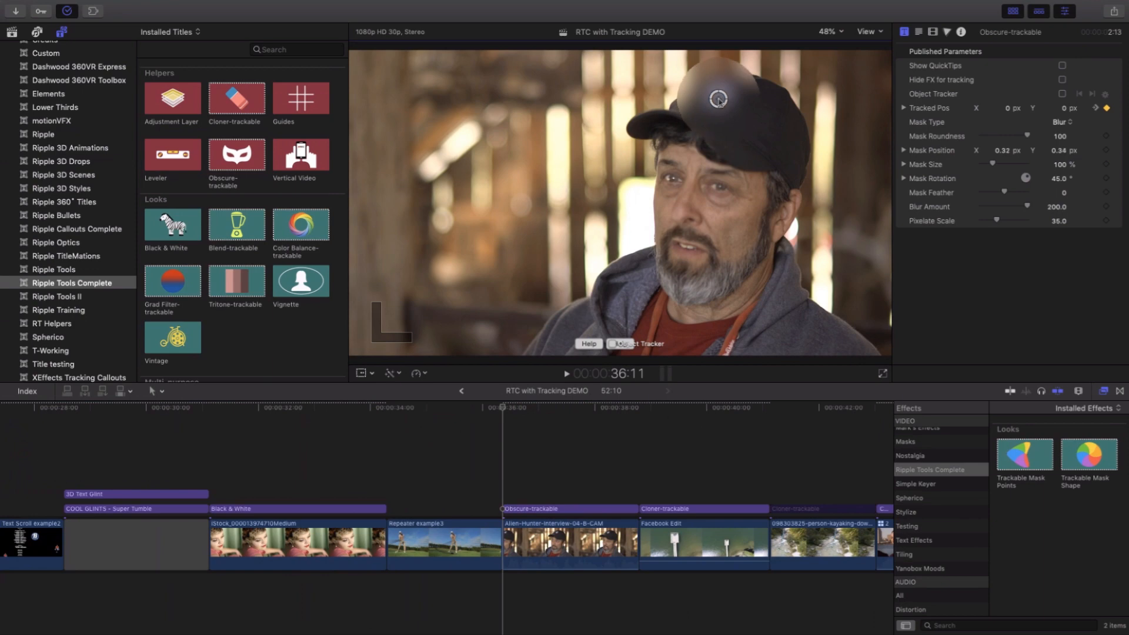
{"action": "left_click_drag", "start_coordinate": [530, 406], "coordinate": [589, 415]}
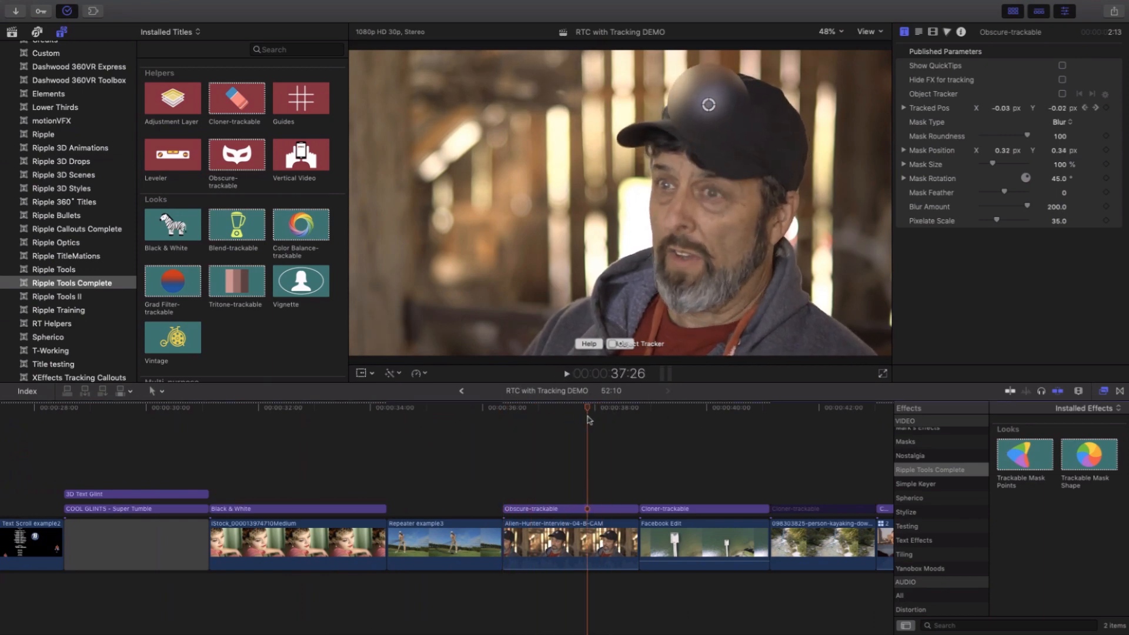
{"action": "key", "text": "Up"}
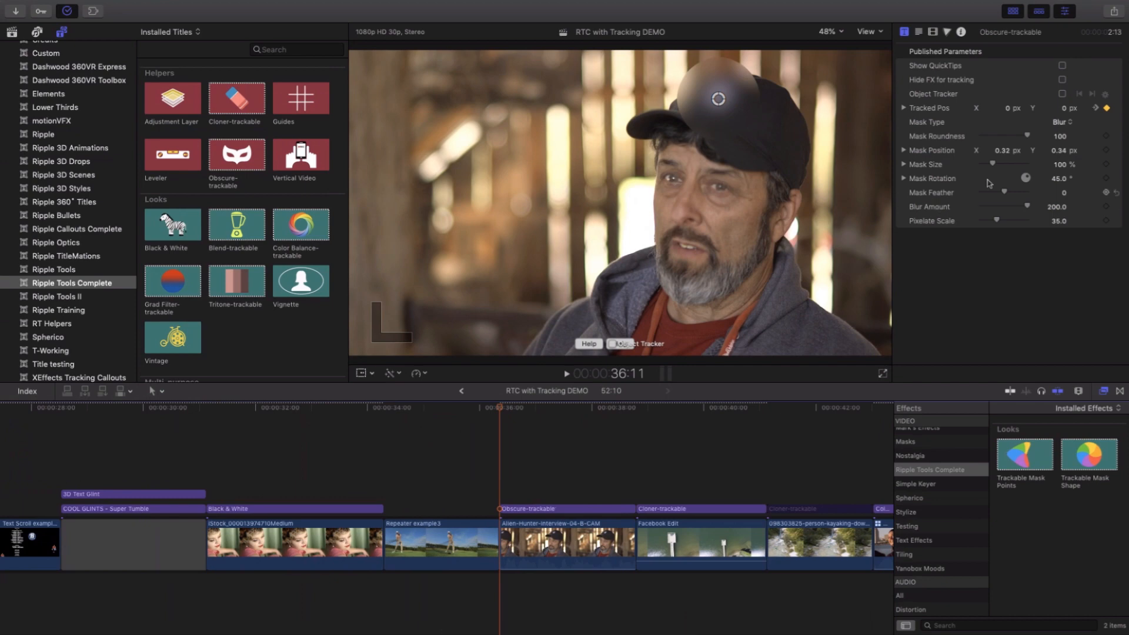
- Fit the mask to the logo with size X 39.14 %, Y 28 %, rotation 43° and Blur Amount 47.8, and skim the result
{"action": "left_click_drag", "start_coordinate": [992, 167], "coordinate": [987, 179]}
{"action": "left_click", "coordinate": [906, 165]}
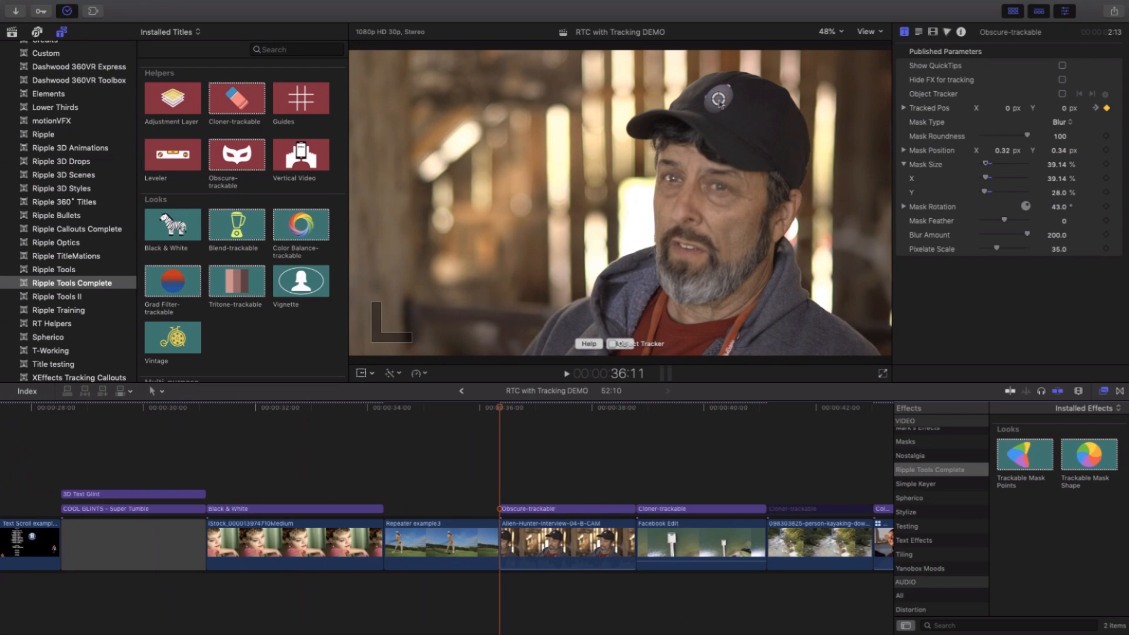
{"action": "left_click_drag", "start_coordinate": [721, 104], "coordinate": [721, 102]}
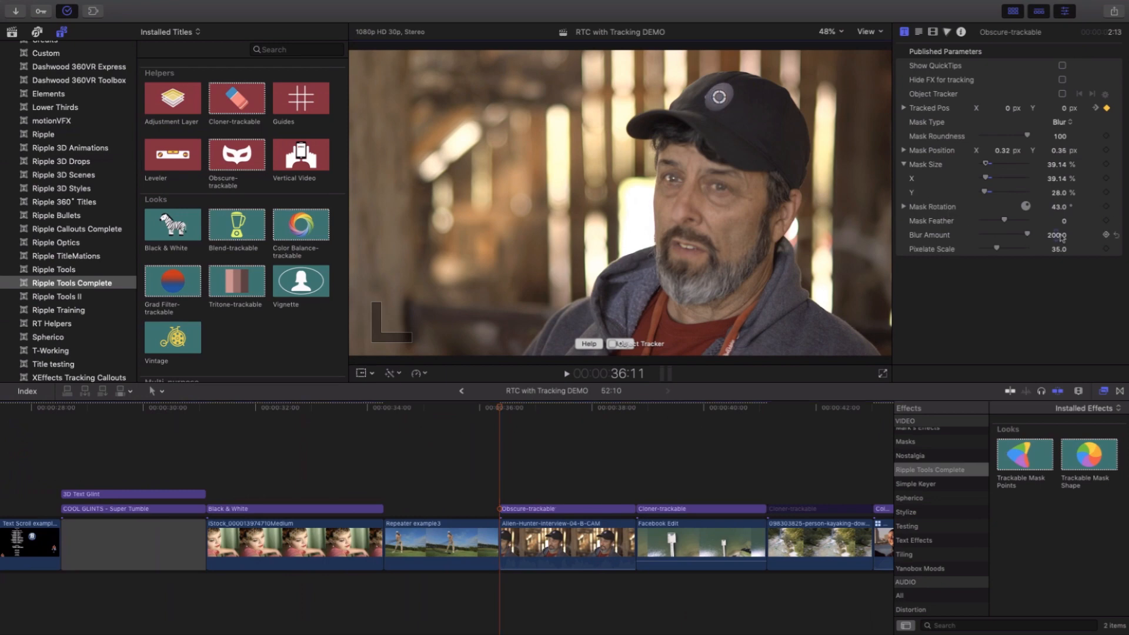
{"action": "left_click_drag", "start_coordinate": [1057, 236], "coordinate": [1055, 240]}
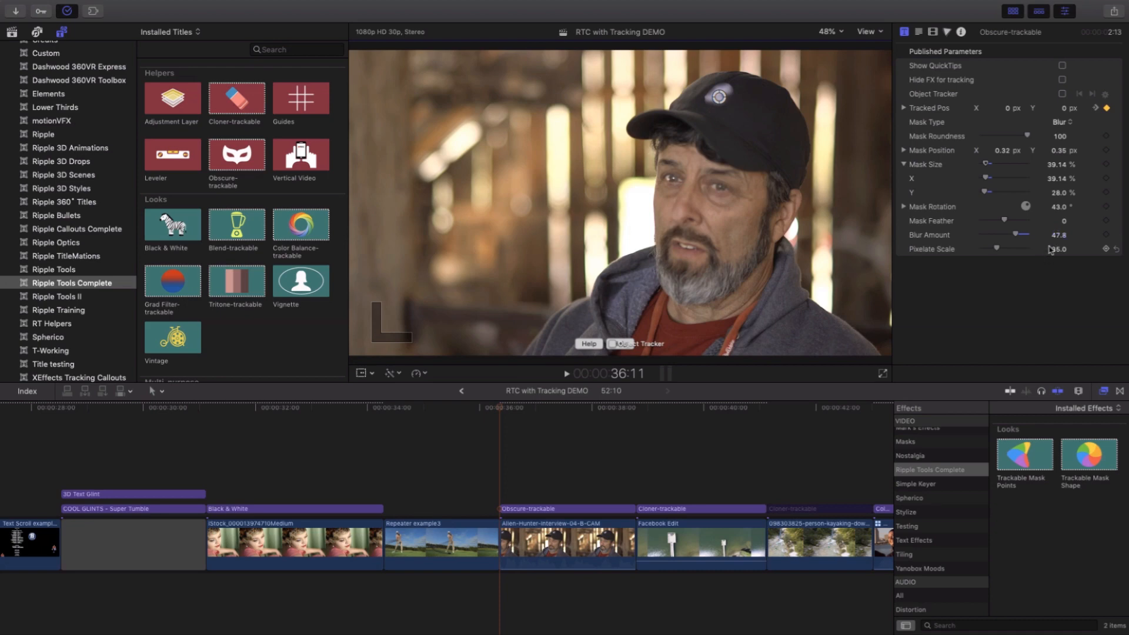
{"action": "left_click_drag", "start_coordinate": [1066, 223], "coordinate": [1067, 223]}
{"action": "left_click", "coordinate": [580, 538]}
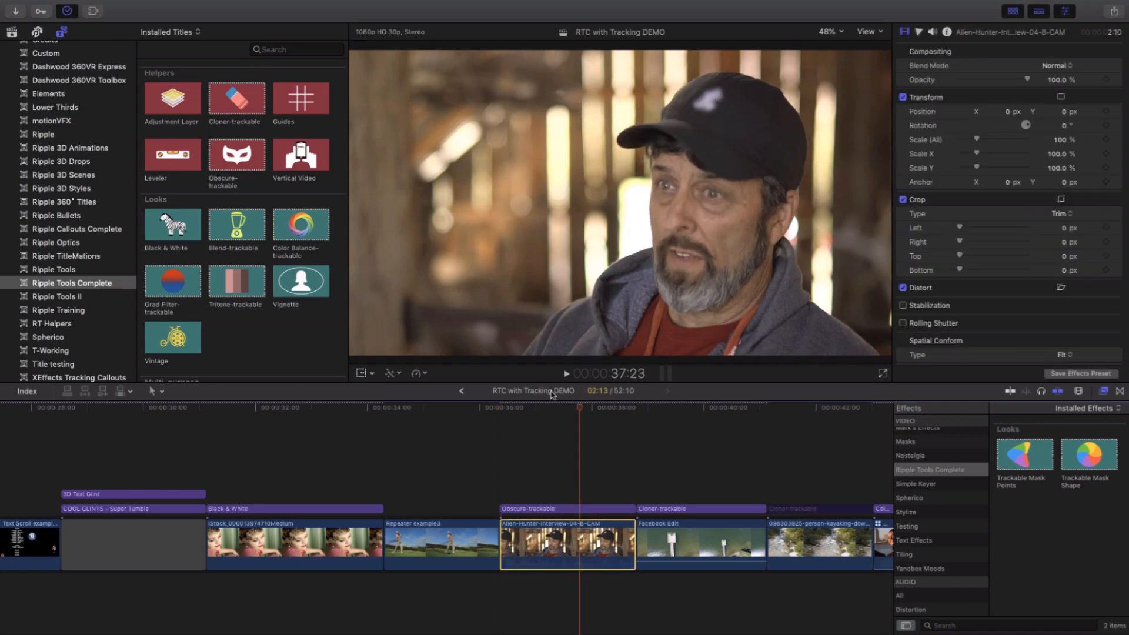
{"action": "left_click_drag", "start_coordinate": [558, 410], "coordinate": [593, 411]}
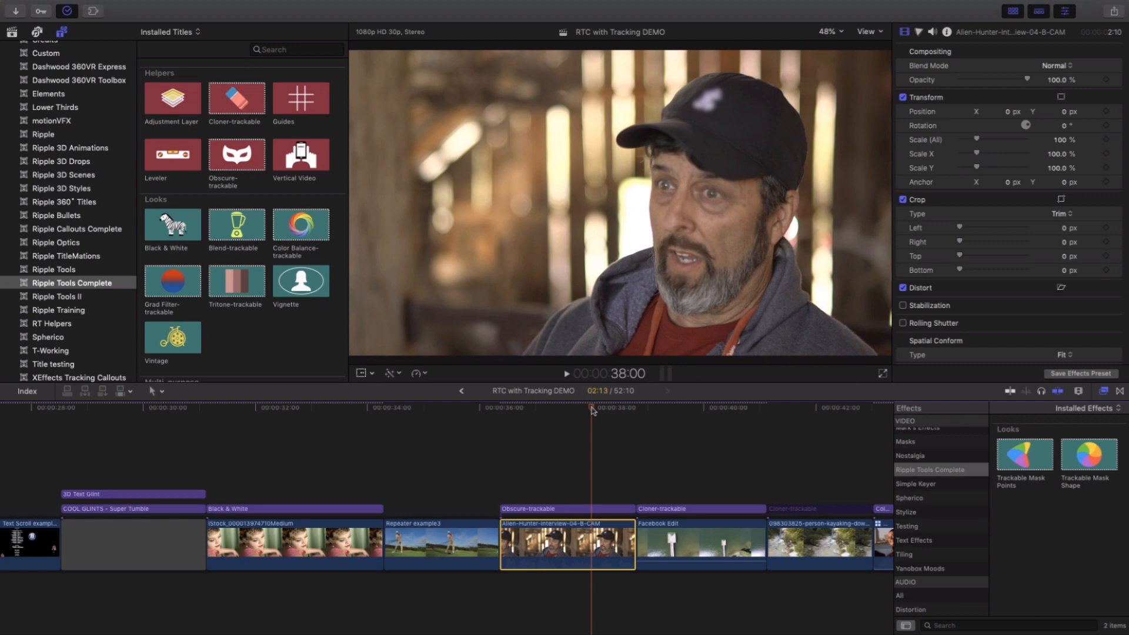
- Skim the aerial dock clip under the Cloner-trackable title, following the dark spot in the water
{"action": "scroll", "coordinate": [588, 412], "scroll_direction": "right", "scroll_amount": 5}
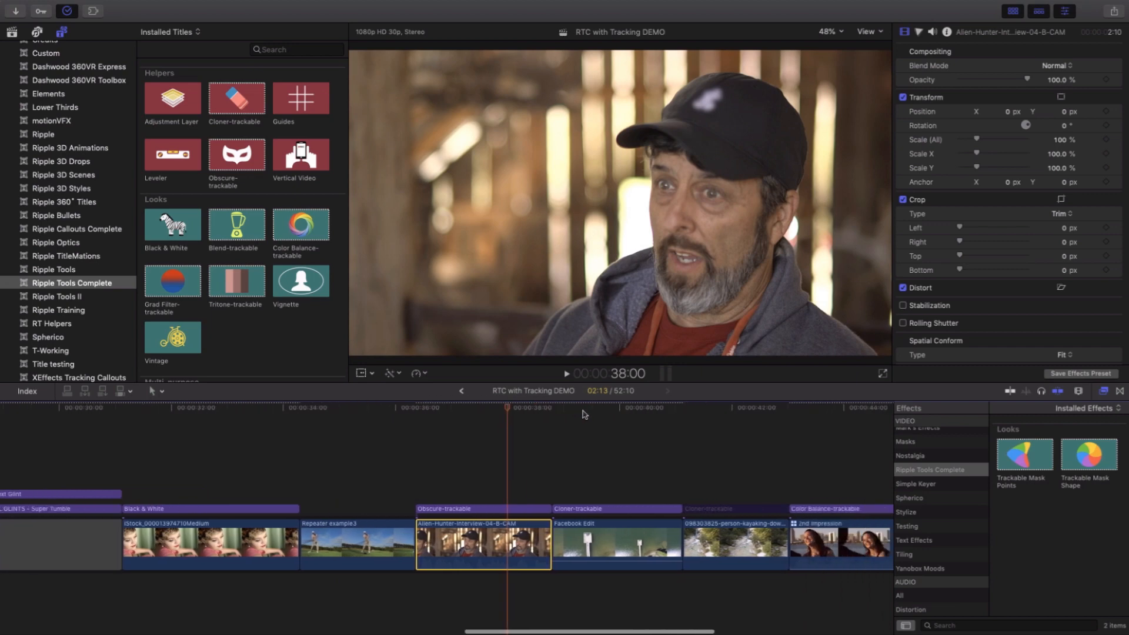
{"action": "left_click", "coordinate": [533, 408]}
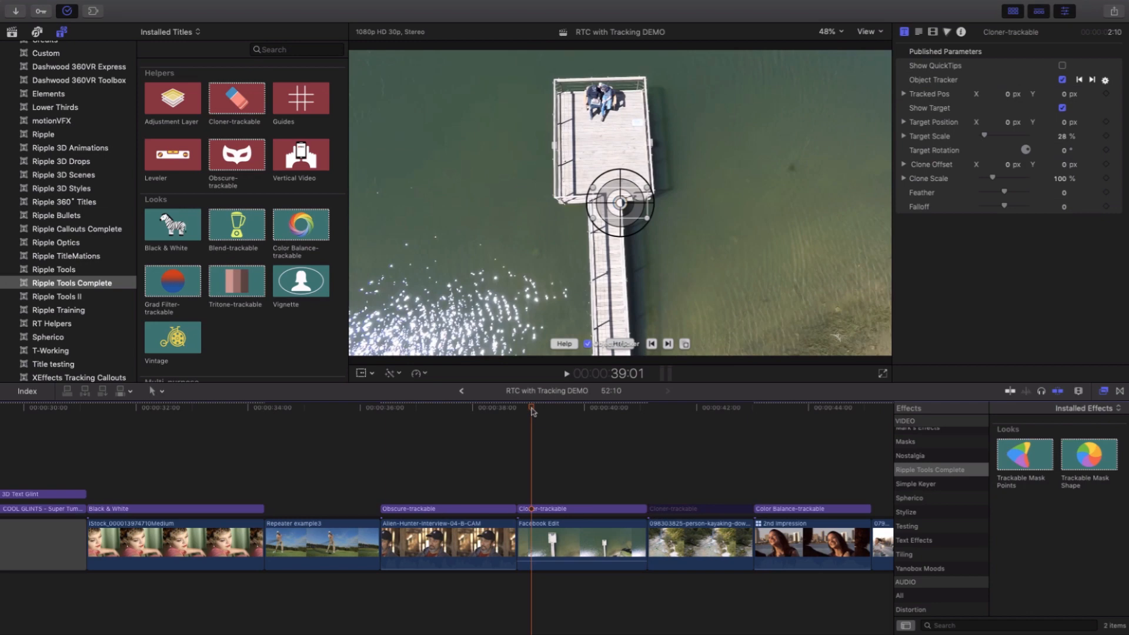
{"action": "left_click_drag", "start_coordinate": [532, 409], "coordinate": [539, 410]}
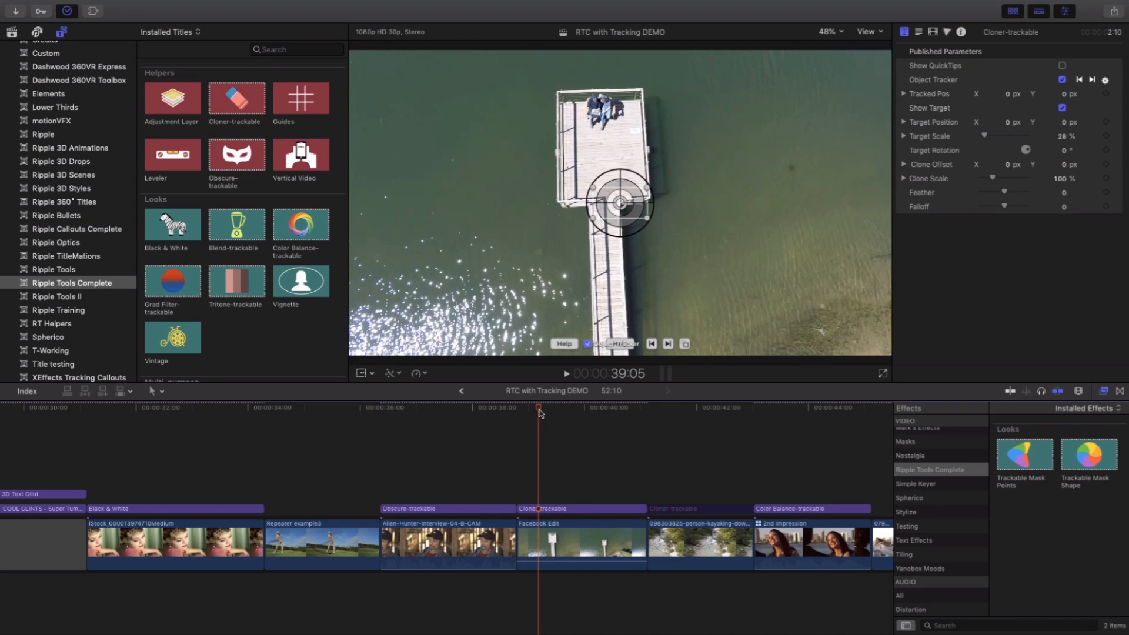
{"action": "left_click_drag", "start_coordinate": [540, 413], "coordinate": [537, 416]}
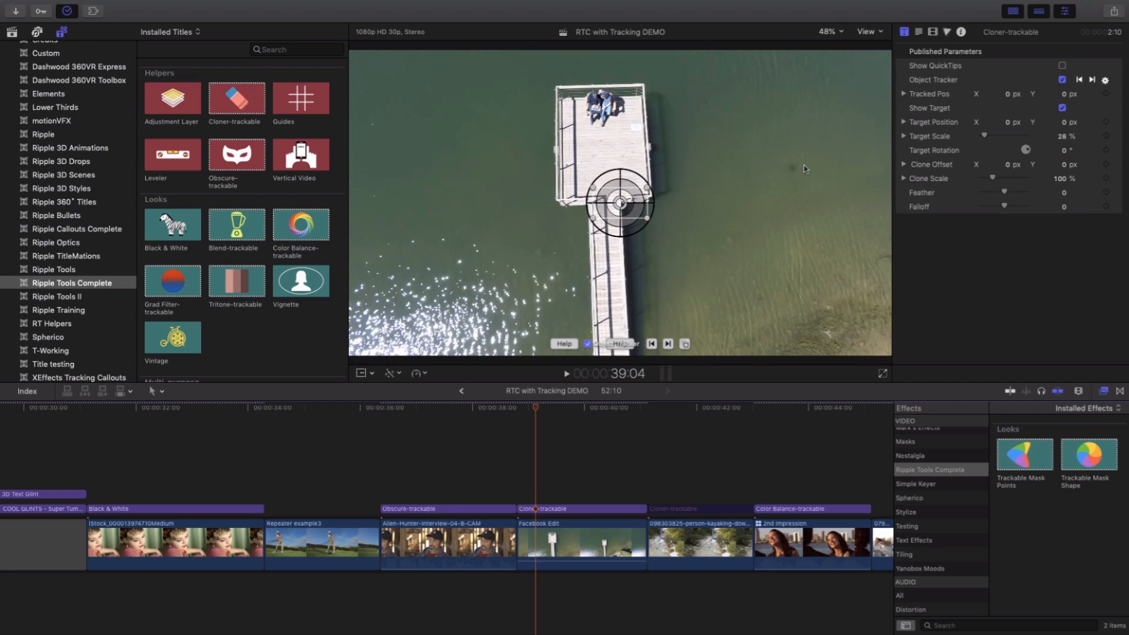
{"action": "left_click_drag", "start_coordinate": [538, 412], "coordinate": [594, 421]}
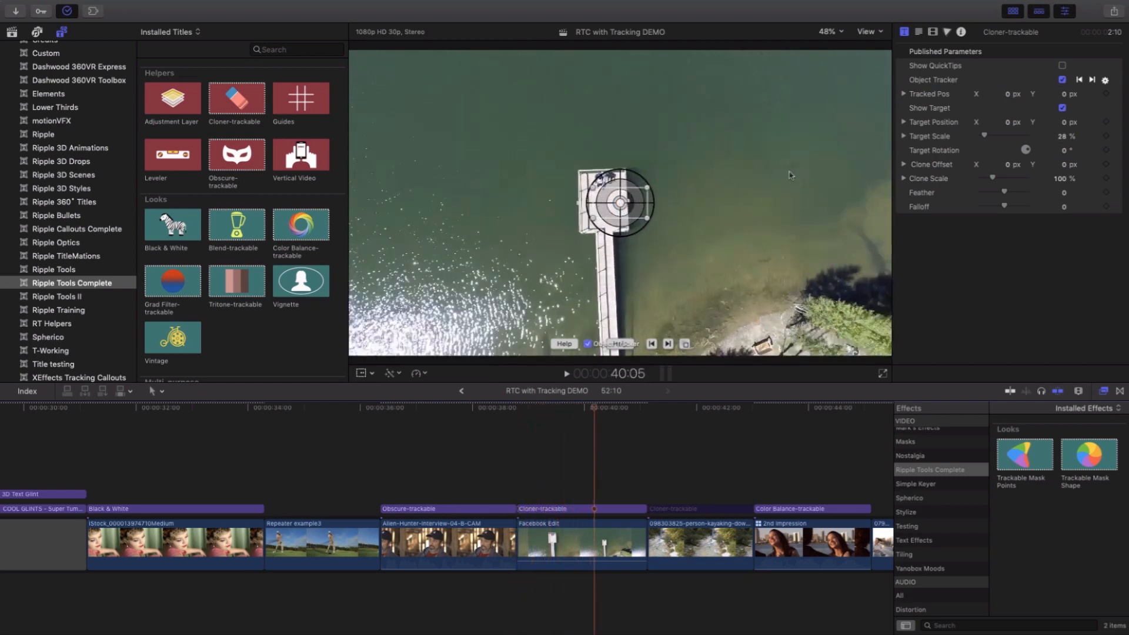
- Track the dark spot in the water forward from the dock clip's start and centre the Cloner target on it with Object Tracker off
{"action": "key", "text": "Up"}
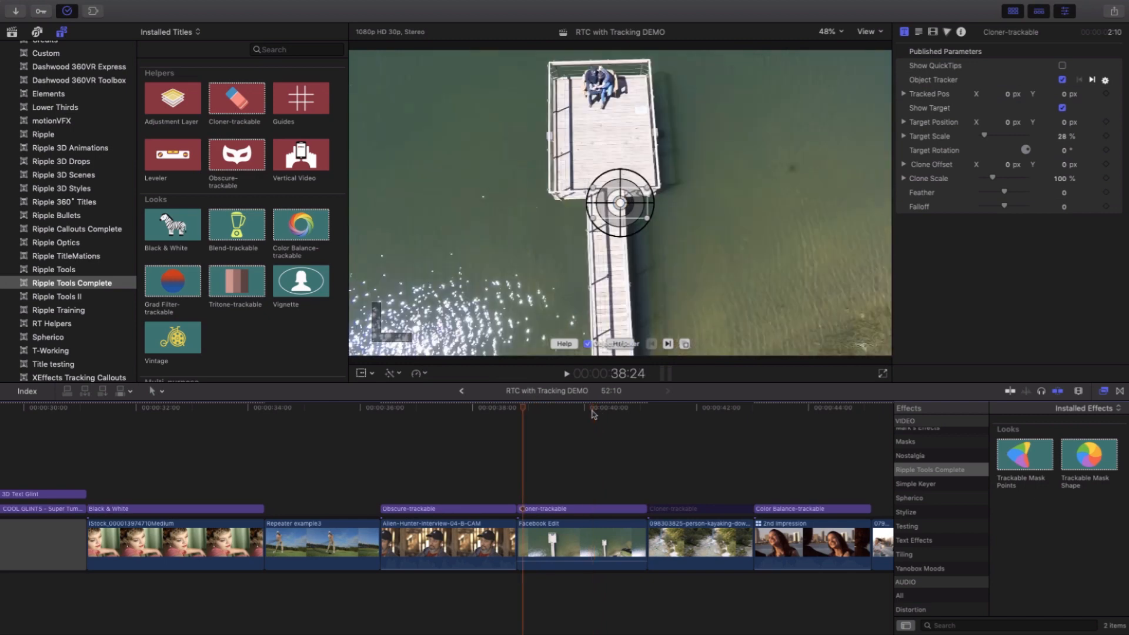
{"action": "left_click_drag", "start_coordinate": [647, 220], "coordinate": [805, 179]}
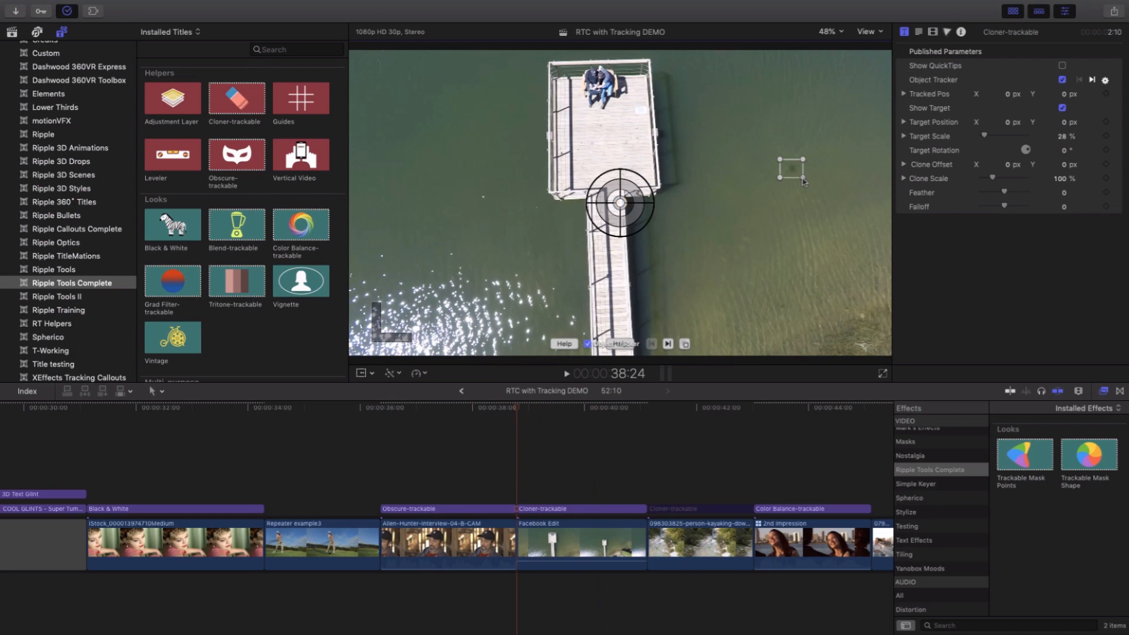
{"action": "left_click", "coordinate": [670, 344]}
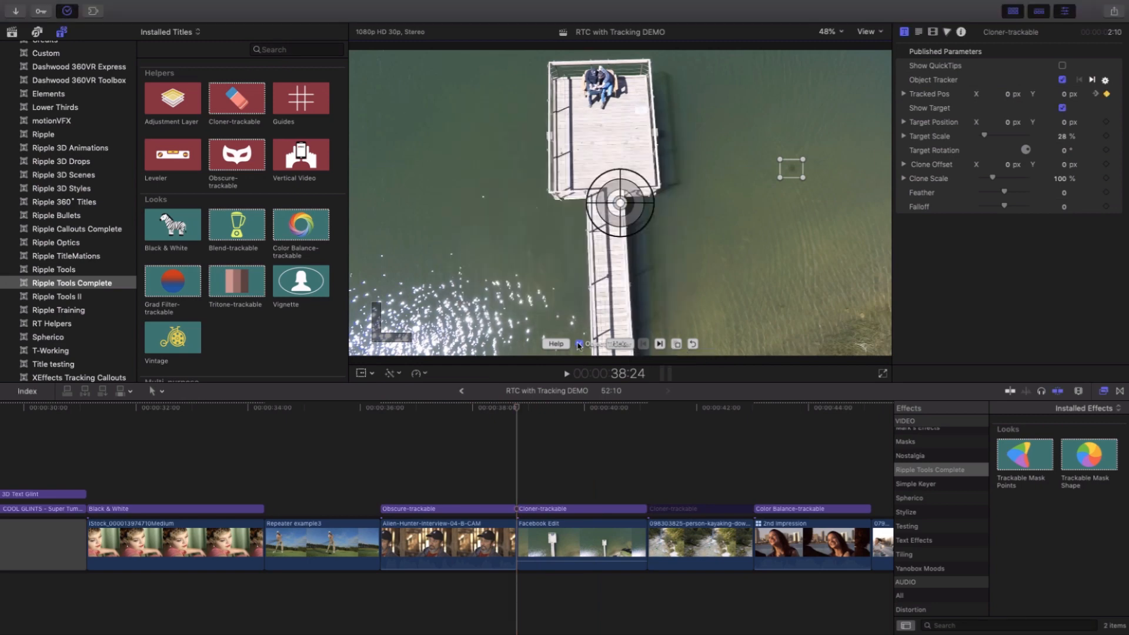
{"action": "left_click", "coordinate": [580, 345]}
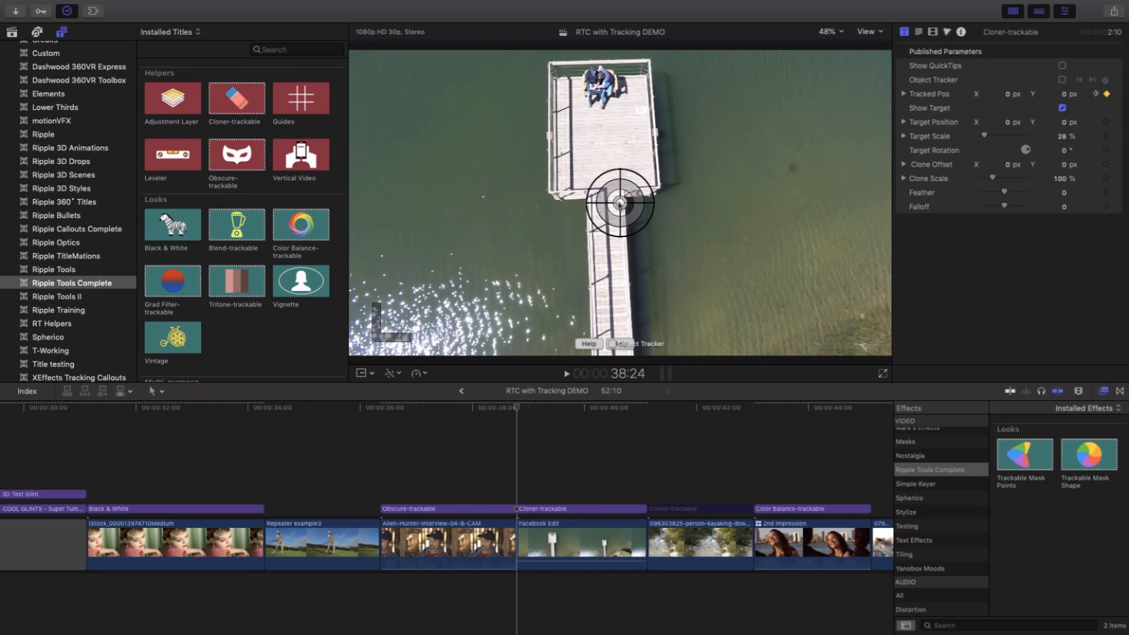
{"action": "left_click_drag", "start_coordinate": [620, 203], "coordinate": [792, 167]}
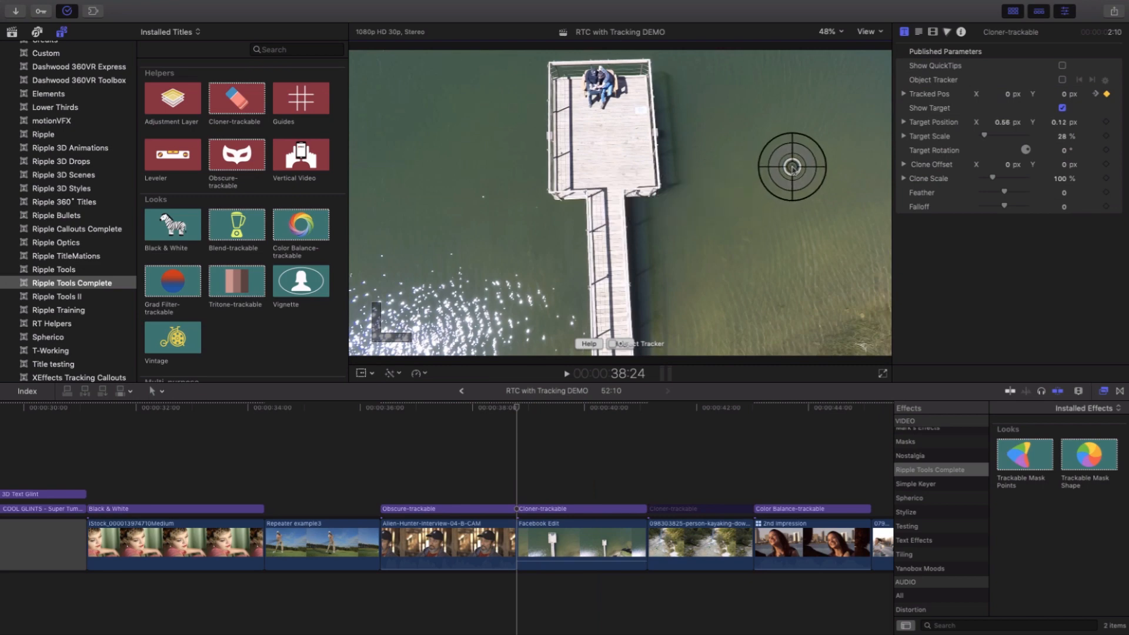
- Show and hide the Cloner title's QuickTips, and turn off Show Target
{"action": "left_click", "coordinate": [1063, 66]}
{"action": "left_click", "coordinate": [1062, 65]}
{"action": "left_click", "coordinate": [1062, 66]}
{"action": "left_click", "coordinate": [1063, 108]}
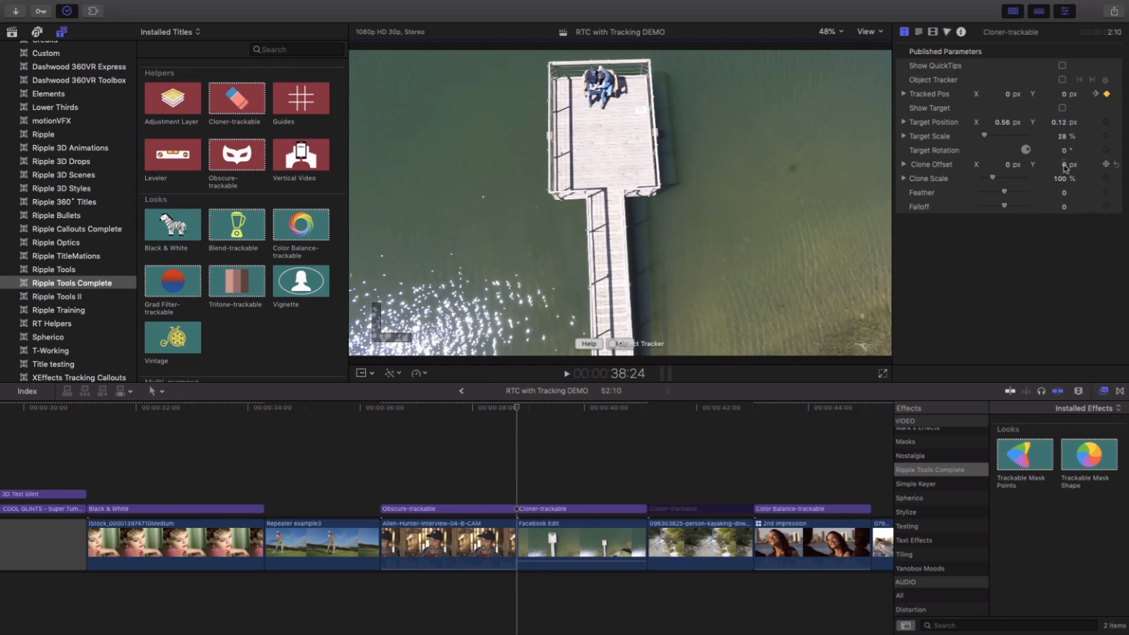
- Clone out the dark spot with Clone Offset Y -0.1 px, Target Scale 7 % and Feather 1243.0, and skim the result
{"action": "left_click_drag", "start_coordinate": [1066, 168], "coordinate": [1066, 170]}
{"action": "left_click", "coordinate": [537, 409]}
{"action": "mouse_move", "coordinate": [536, 411]}
{"action": "left_mouse_down"}
{"action": "mouse_move", "coordinate": [554, 413]}
{"action": "mouse_move", "coordinate": [544, 422]}
{"action": "left_mouse_up"}
- Preview the kayaking clip and enable the Cloner-trackable title above it to remove the kayaker
{"action": "scroll", "coordinate": [585, 442], "scroll_direction": "right", "scroll_amount": 5}
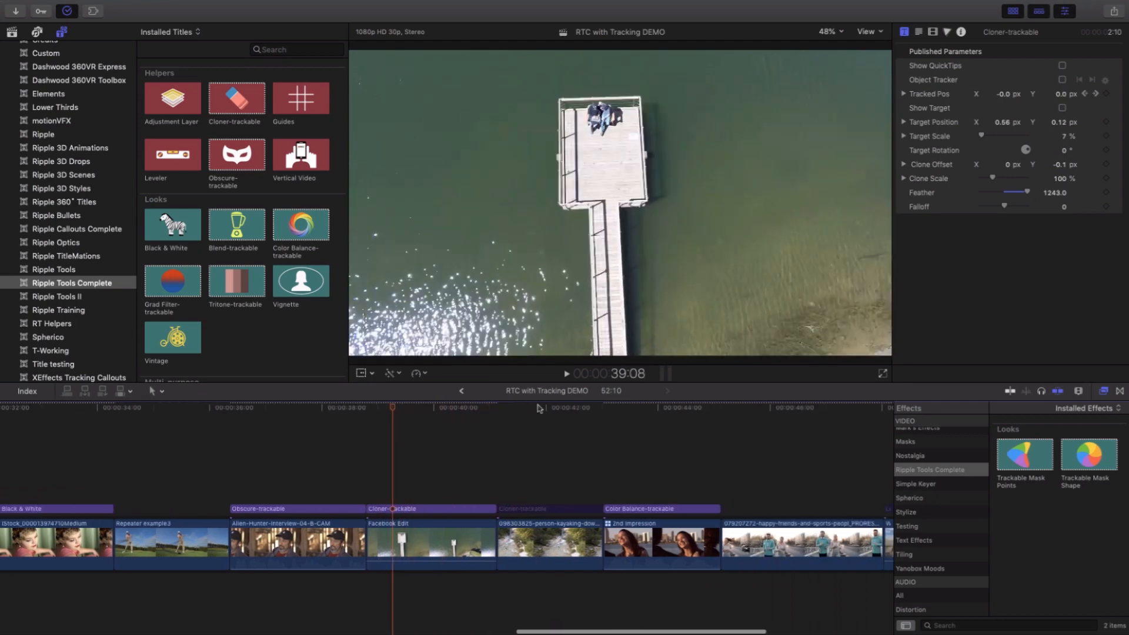
{"action": "left_click_drag", "start_coordinate": [538, 408], "coordinate": [505, 416]}
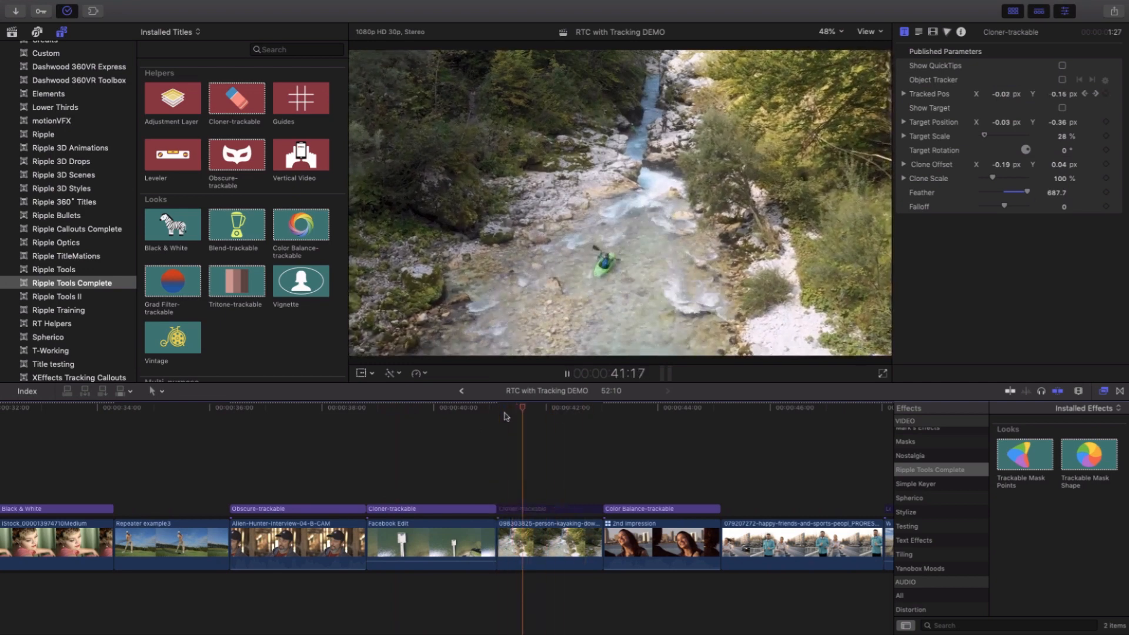
{"action": "key", "text": "space"}
{"action": "key", "text": "space"}
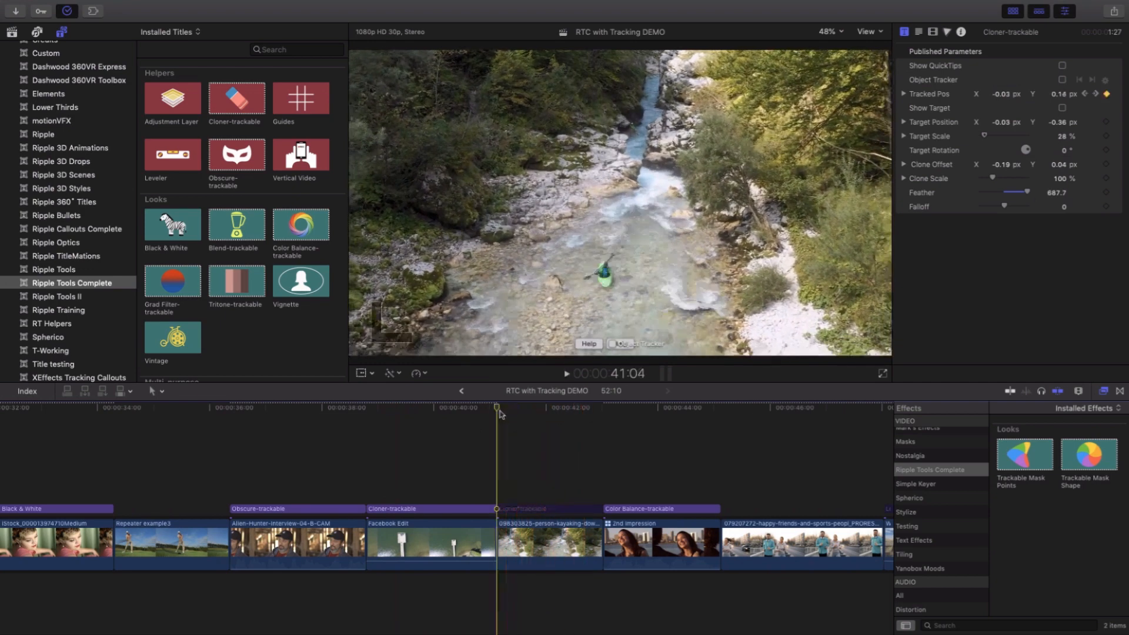
{"action": "key", "text": "space"}
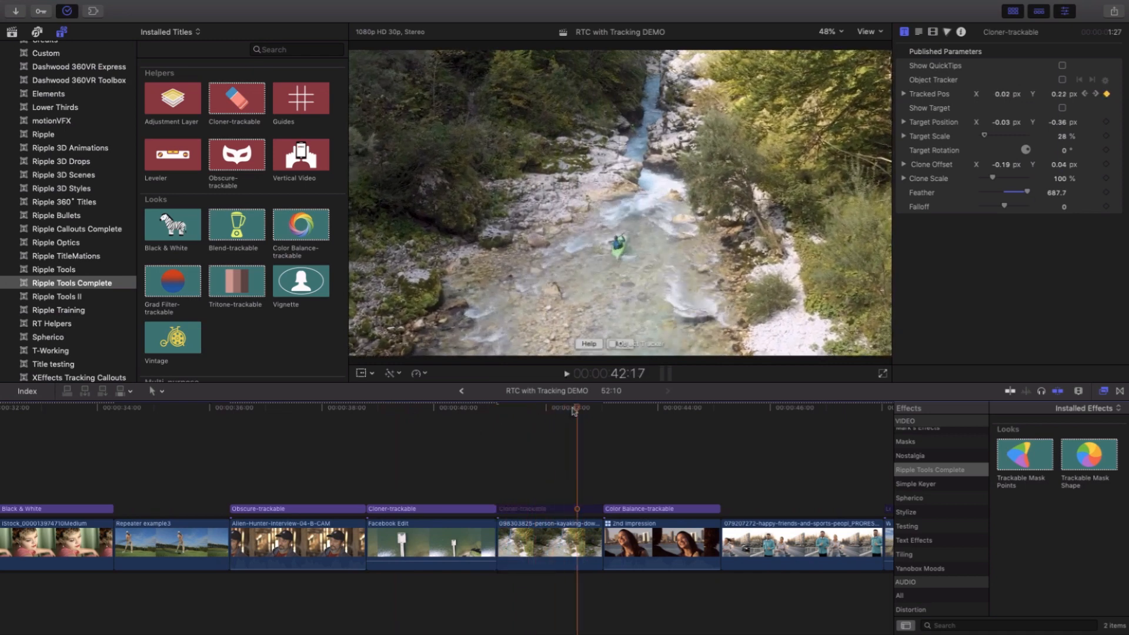
{"action": "mouse_move", "coordinate": [531, 412]}
{"action": "left_mouse_down"}
{"action": "mouse_move", "coordinate": [513, 413]}
{"action": "mouse_move", "coordinate": [594, 420]}
{"action": "mouse_move", "coordinate": [500, 420]}
{"action": "mouse_move", "coordinate": [539, 415]}
{"action": "mouse_move", "coordinate": [520, 414]}
{"action": "left_mouse_up"}
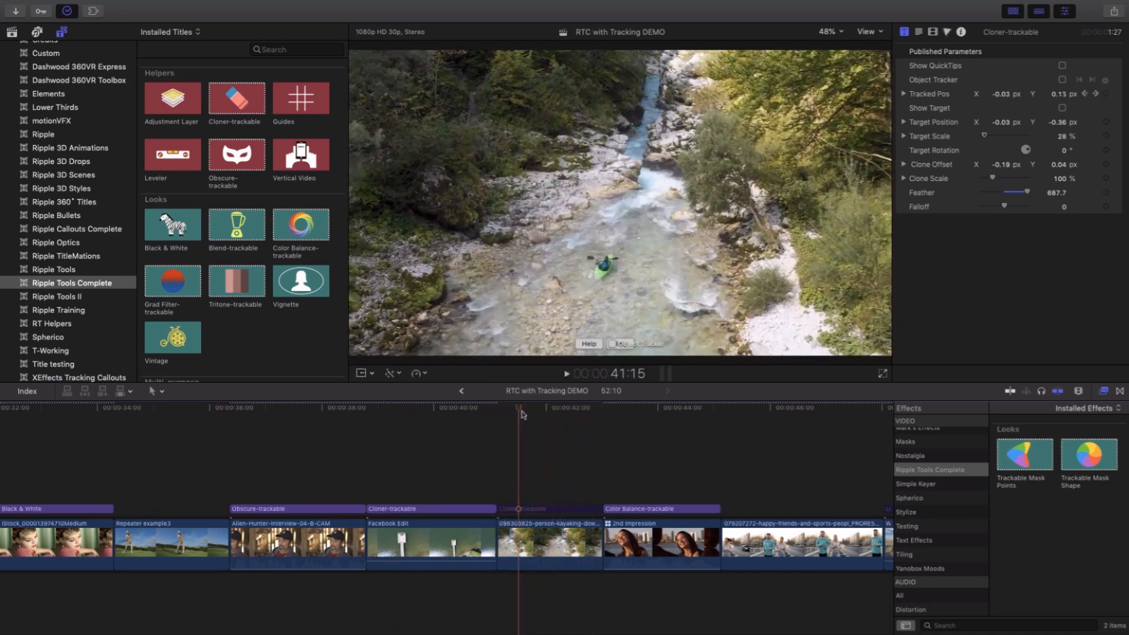
{"action": "left_click", "coordinate": [524, 510]}
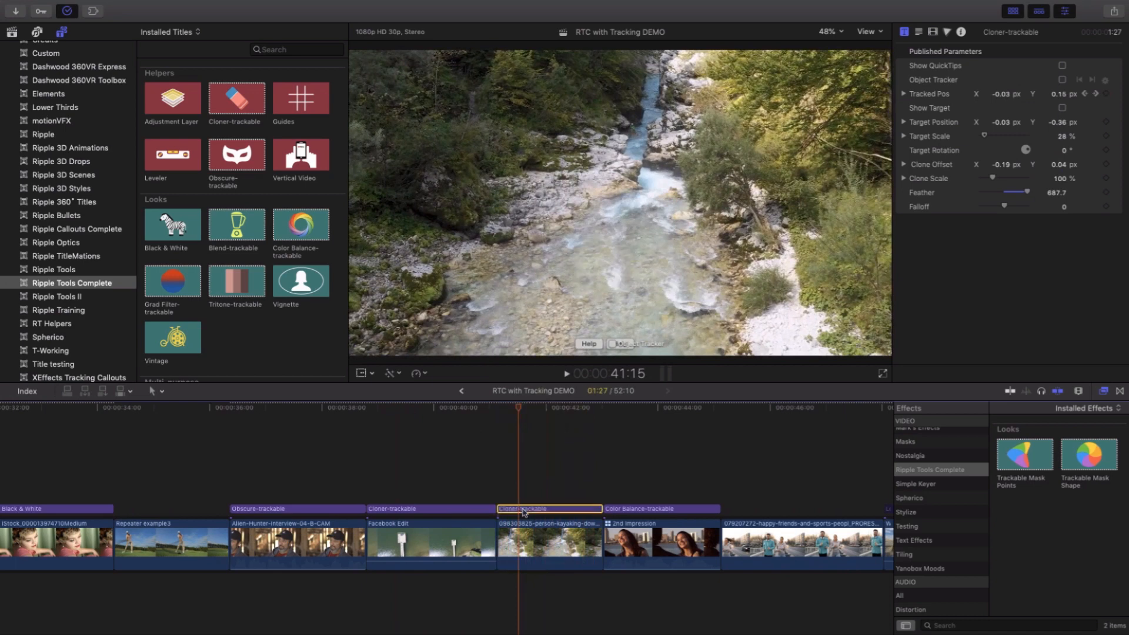
- Disable the Cloner-trackable title over the kayaking clip and preview the laughing woman's clip under the Color Balance-trackable title
{"action": "left_click_drag", "start_coordinate": [519, 410], "coordinate": [555, 418]}
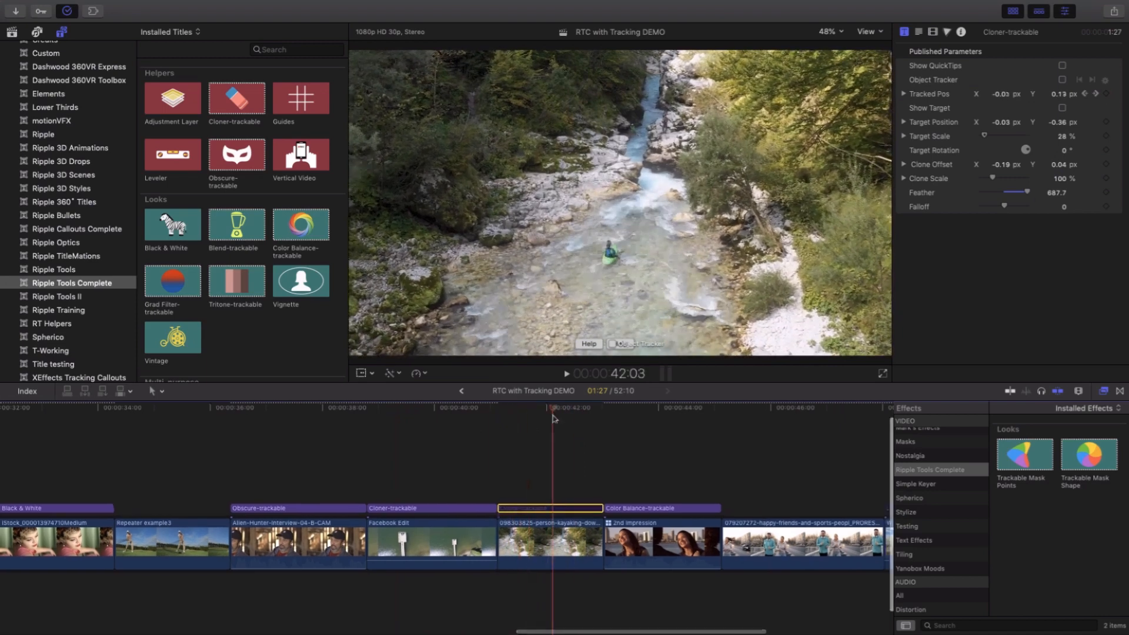
{"action": "scroll", "coordinate": [565, 418], "scroll_direction": "right", "scroll_amount": 3}
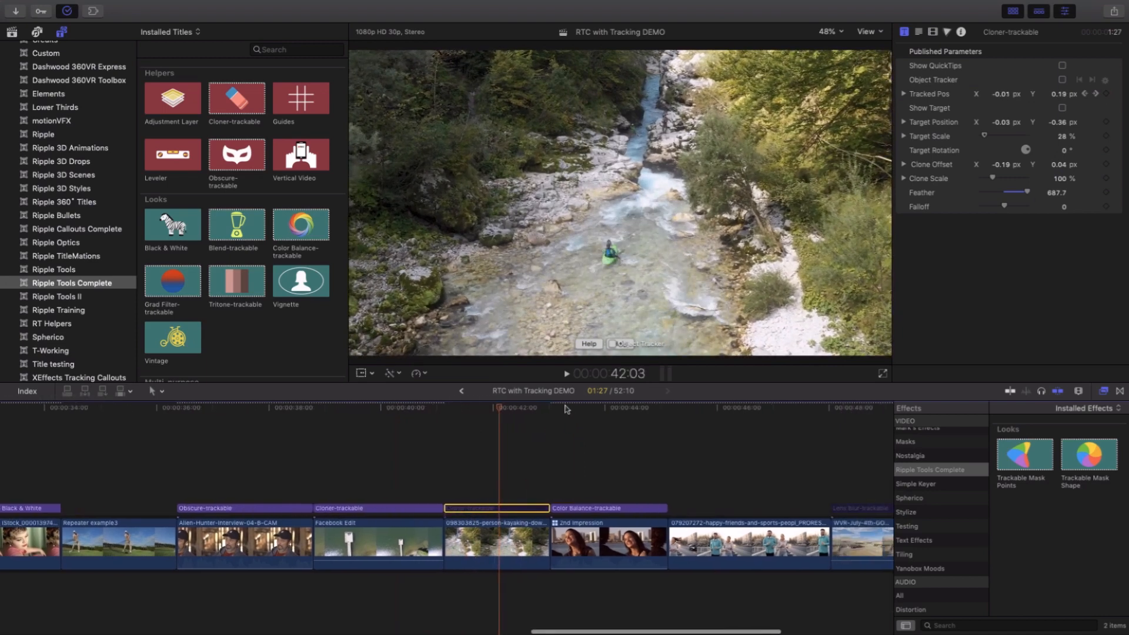
{"action": "left_click", "coordinate": [566, 409]}
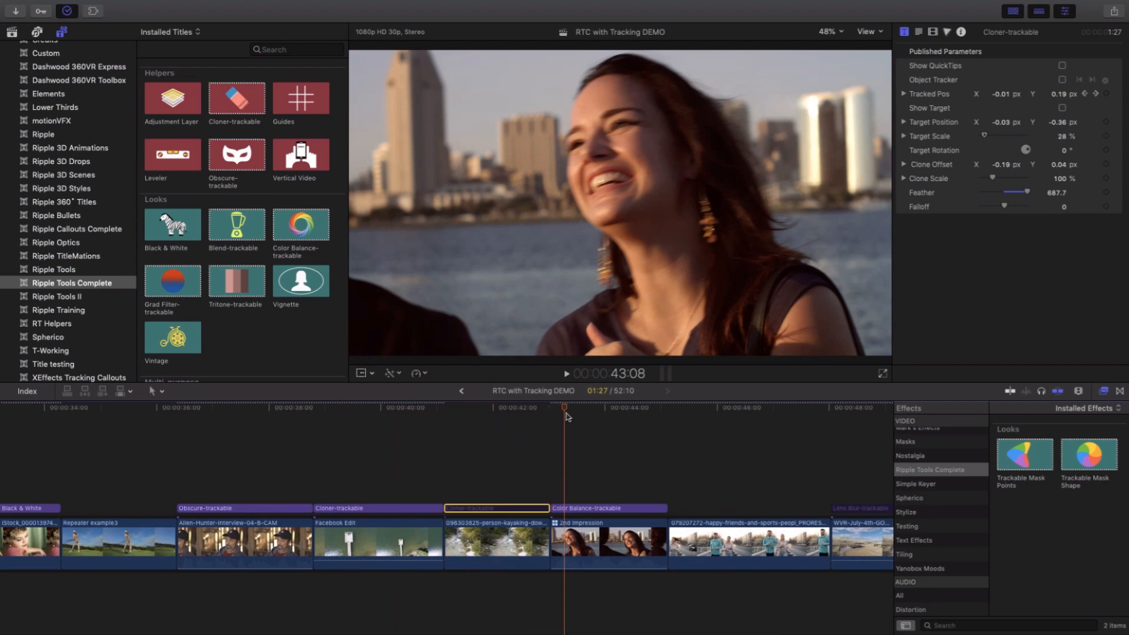
{"action": "left_click", "coordinate": [566, 421]}
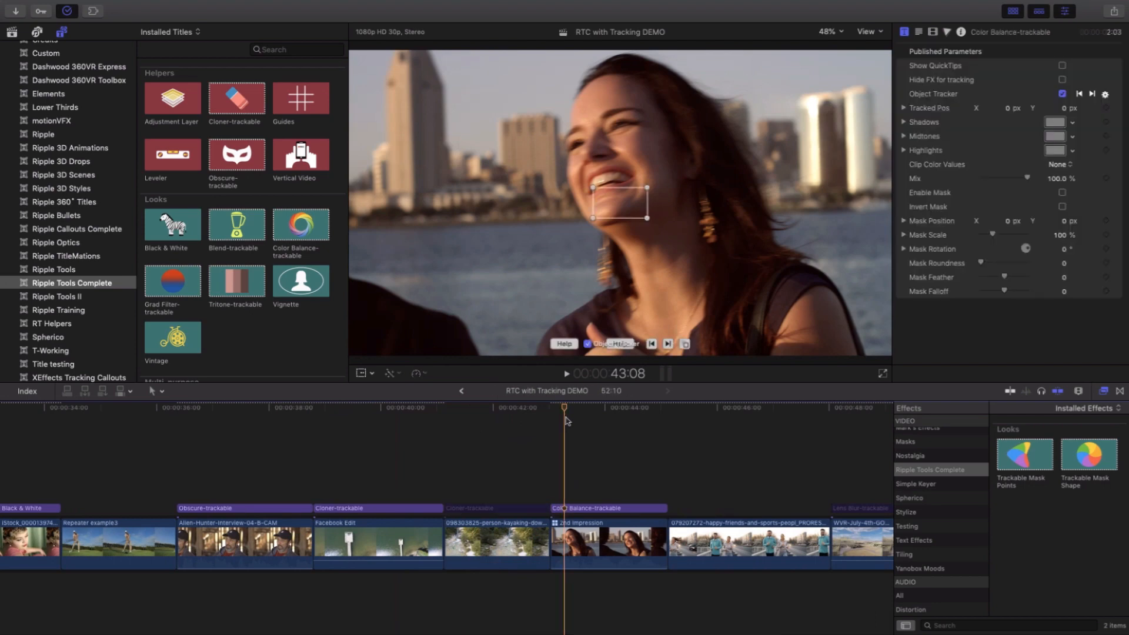
{"action": "scroll", "coordinate": [568, 419], "scroll_direction": "right", "scroll_amount": 1}
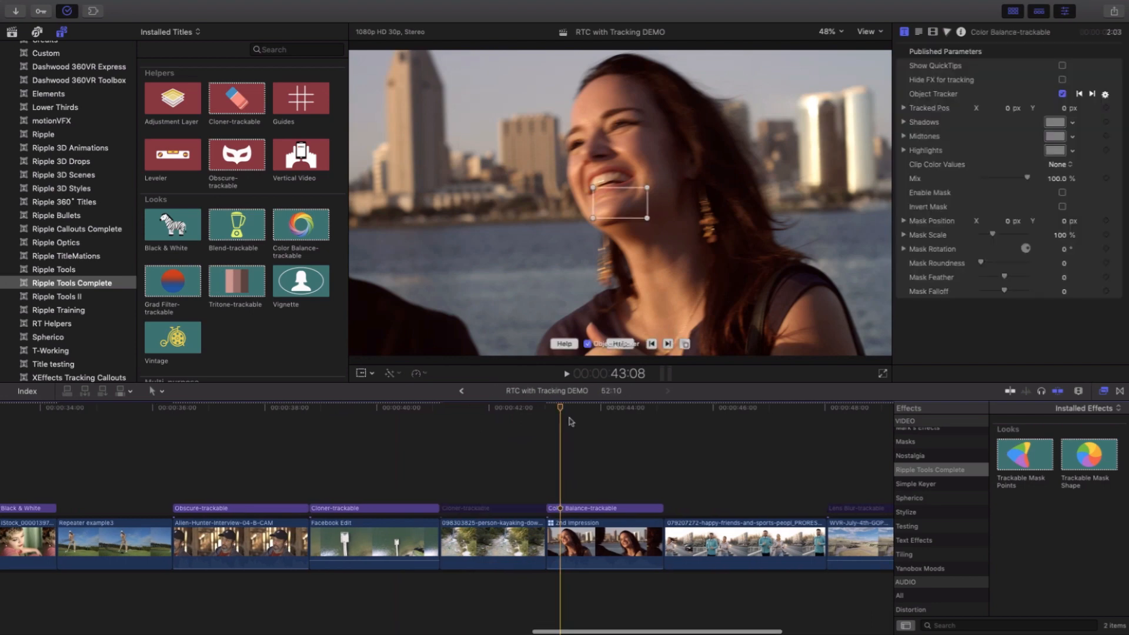
{"action": "left_click_drag", "start_coordinate": [562, 407], "coordinate": [584, 421]}
{"action": "scroll", "coordinate": [583, 421], "scroll_direction": "right", "scroll_amount": 1}
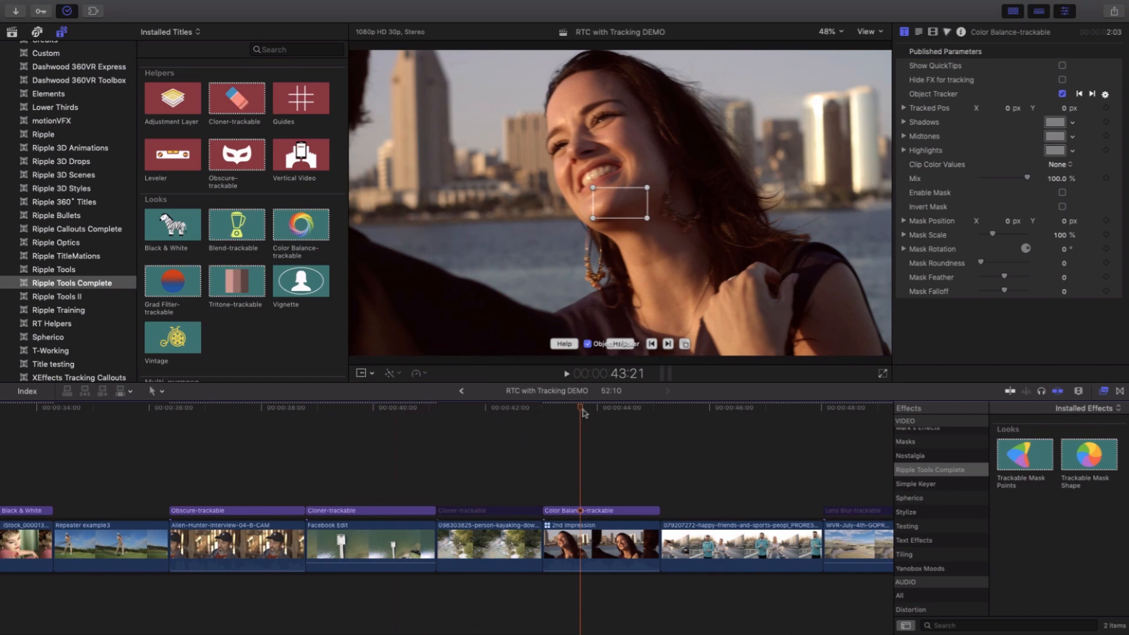
{"action": "left_click_drag", "start_coordinate": [584, 411], "coordinate": [581, 416]}
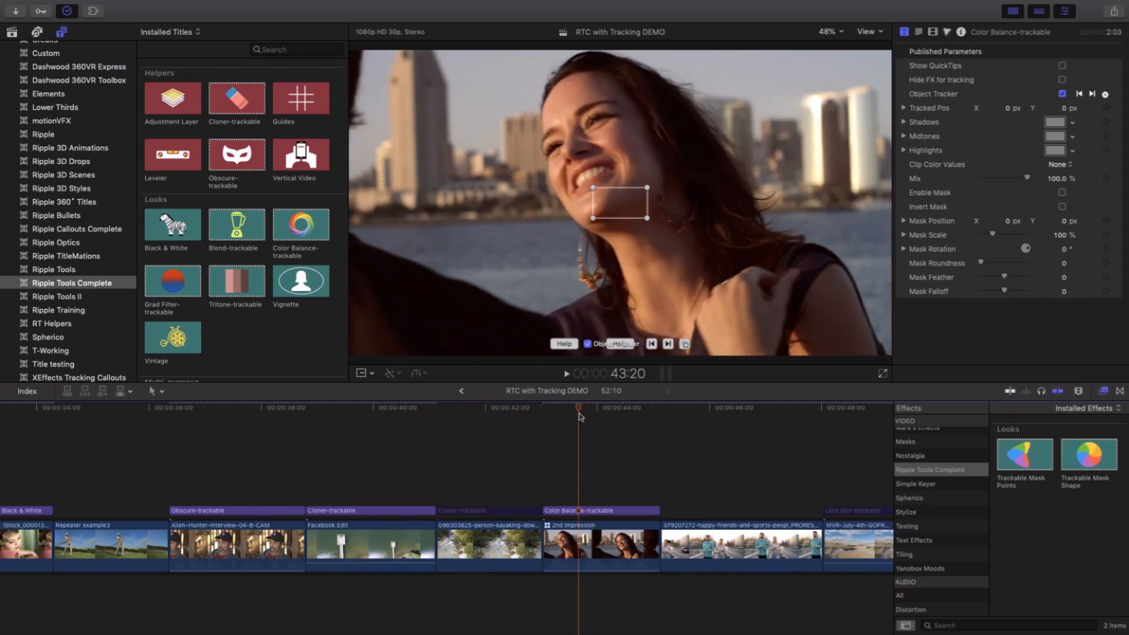
- Track the woman's face forward from the clip's start with the Color Balance title, check the track, and turn off Object Tracker
{"action": "key", "text": "Up"}
{"action": "left_click_drag", "start_coordinate": [625, 194], "coordinate": [704, 213]}
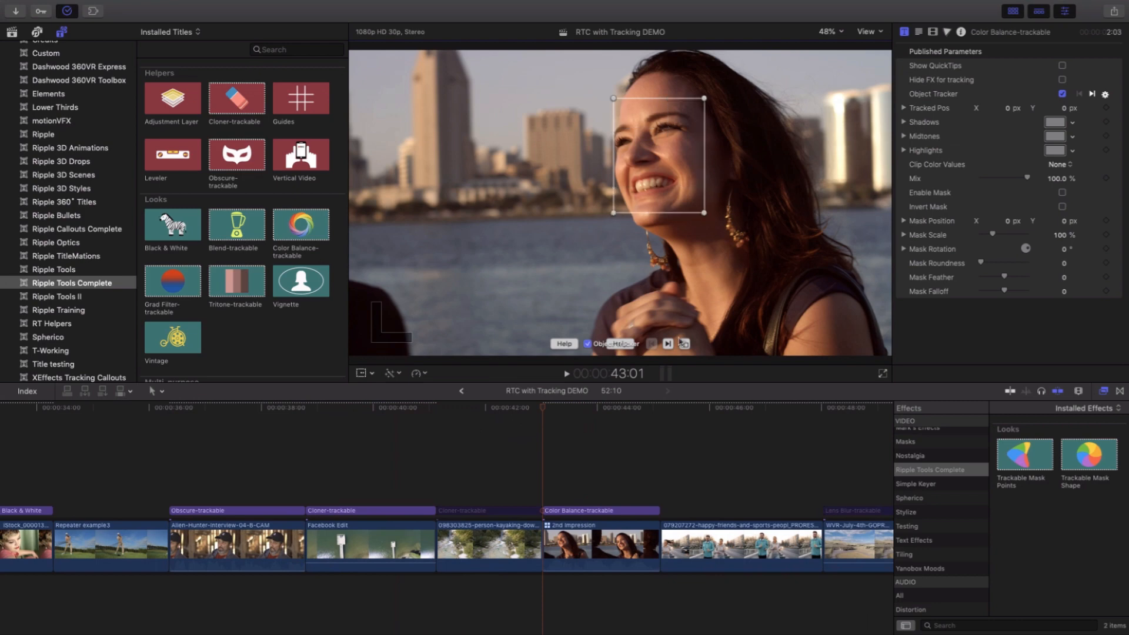
{"action": "left_click", "coordinate": [670, 346]}
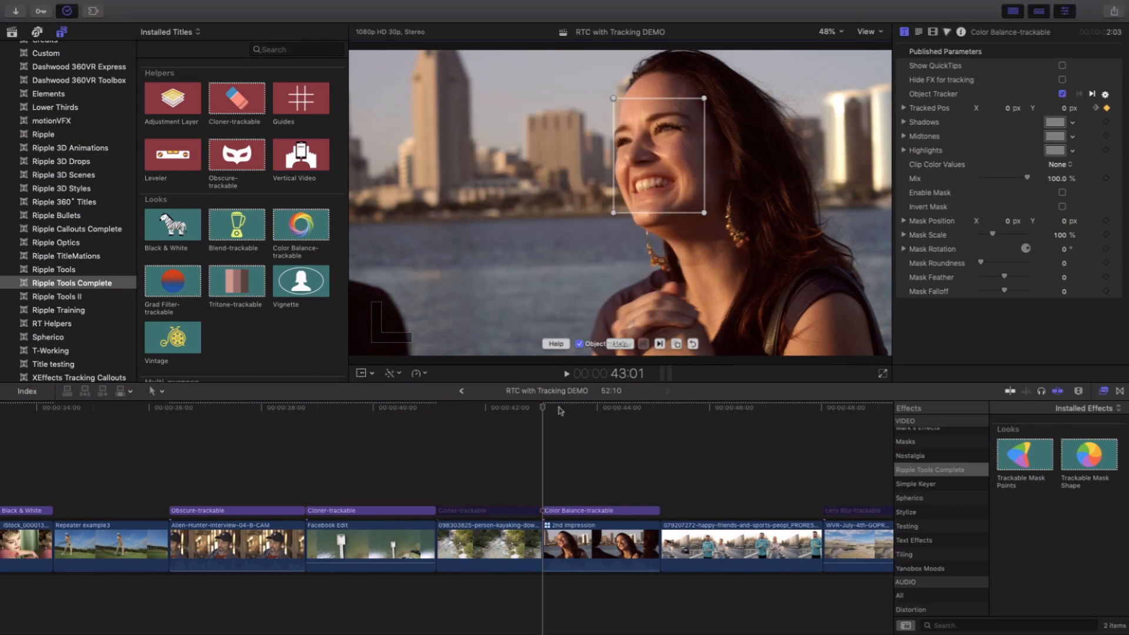
{"action": "left_click", "coordinate": [638, 408]}
{"action": "left_click_drag", "start_coordinate": [638, 410], "coordinate": [587, 411]}
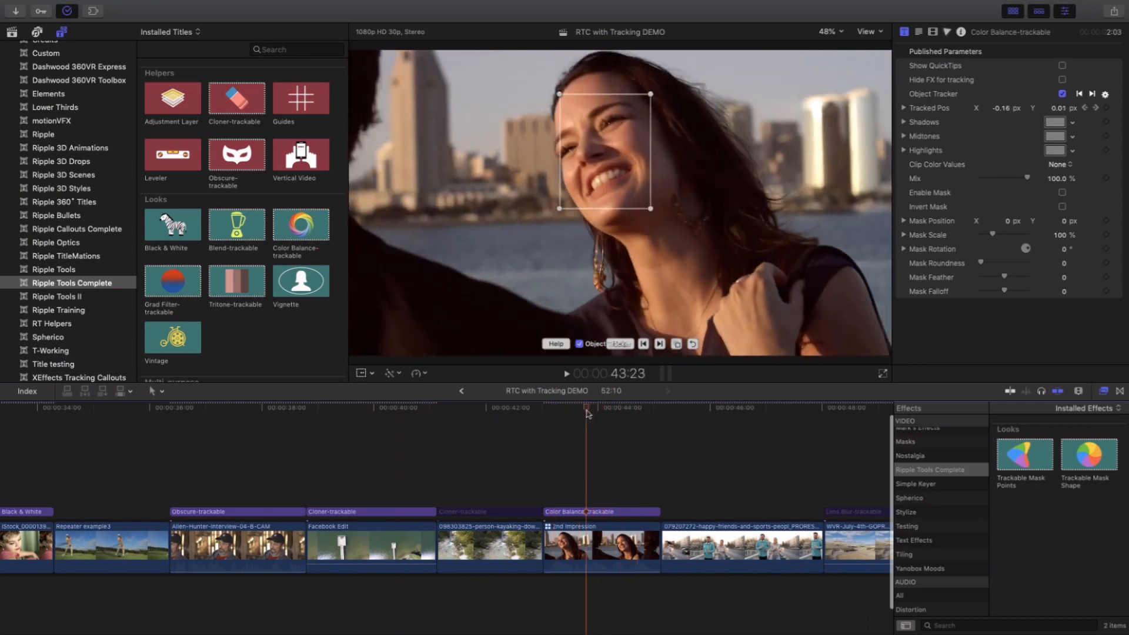
{"action": "key", "text": "Up"}
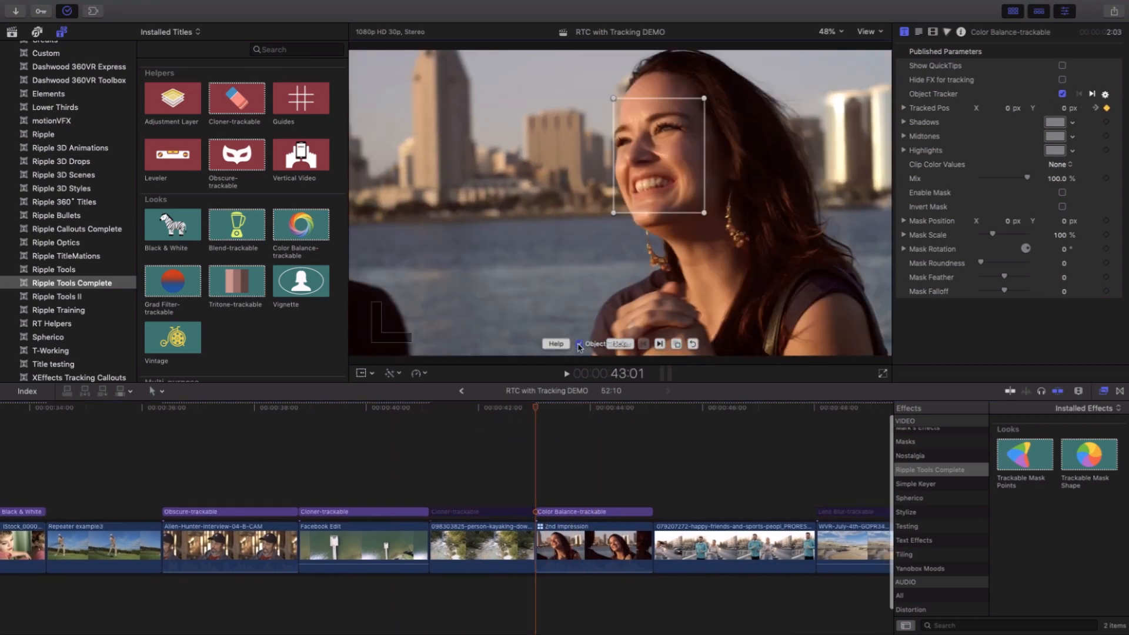
{"action": "left_click", "coordinate": [580, 345]}
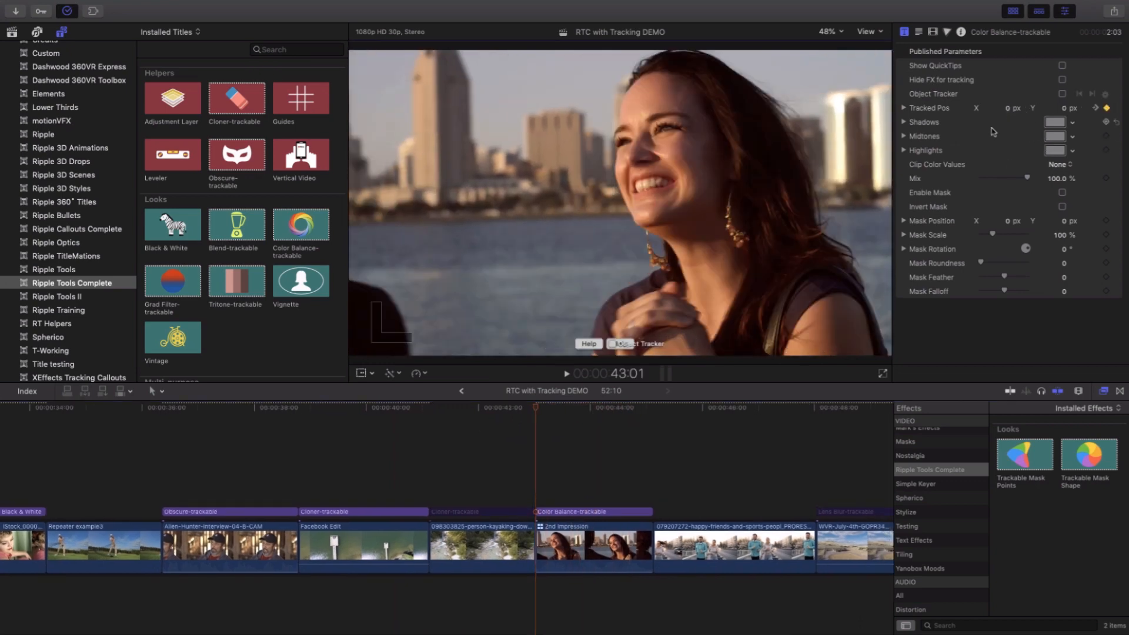
- Tint the Color Balance title's Midtones a muted reddish brown
{"action": "left_click", "coordinate": [1057, 138]}
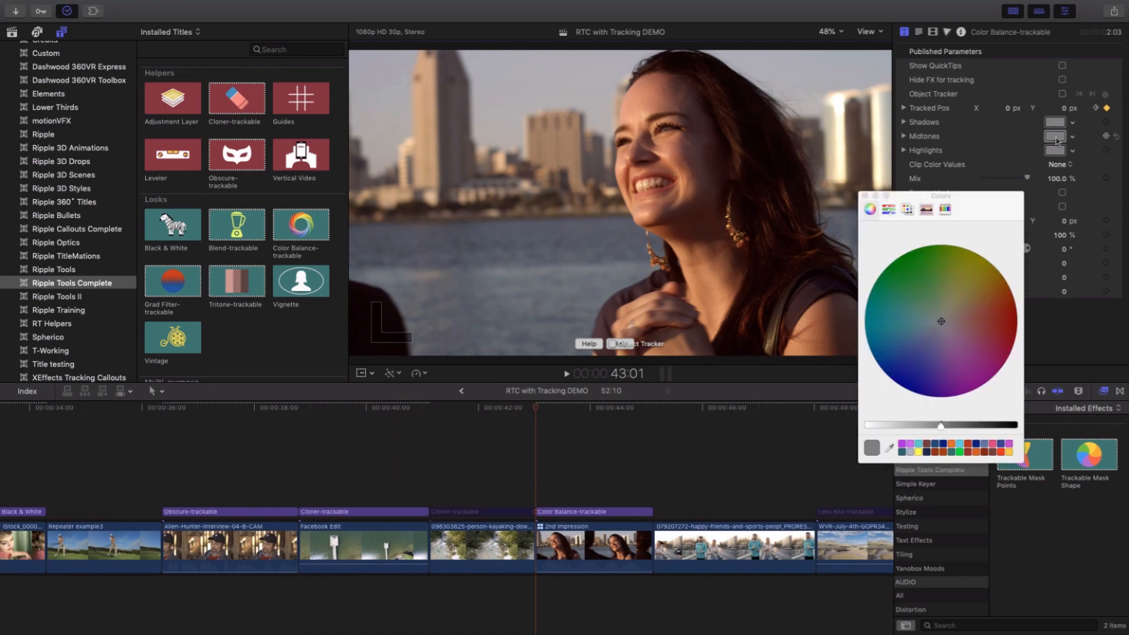
{"action": "left_click_drag", "start_coordinate": [942, 323], "coordinate": [969, 321]}
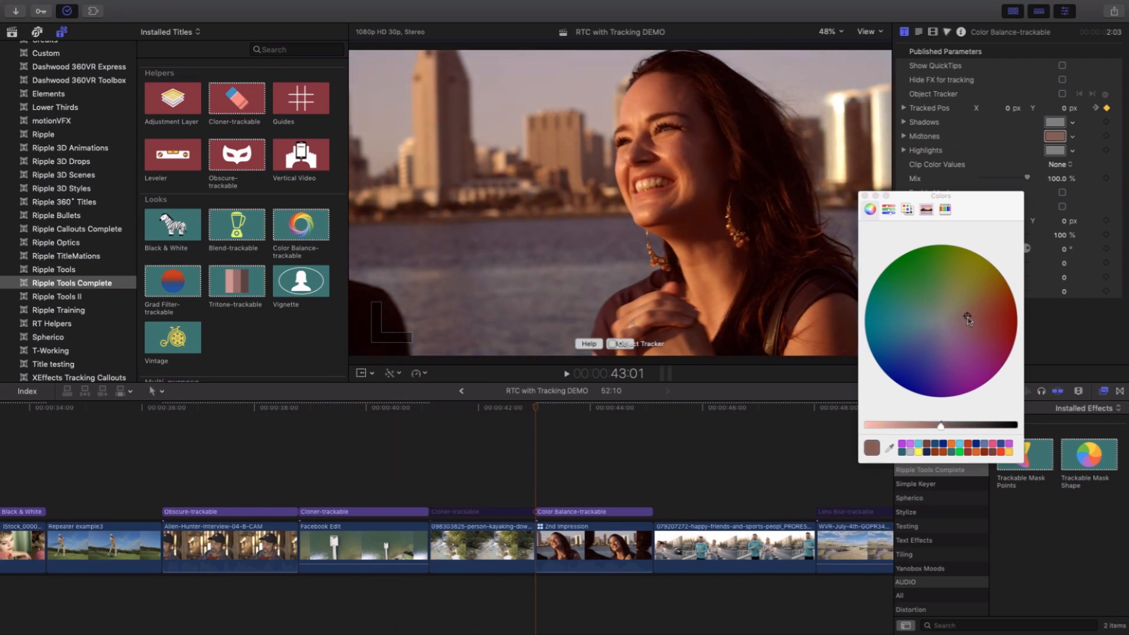
{"action": "left_click", "coordinate": [863, 196]}
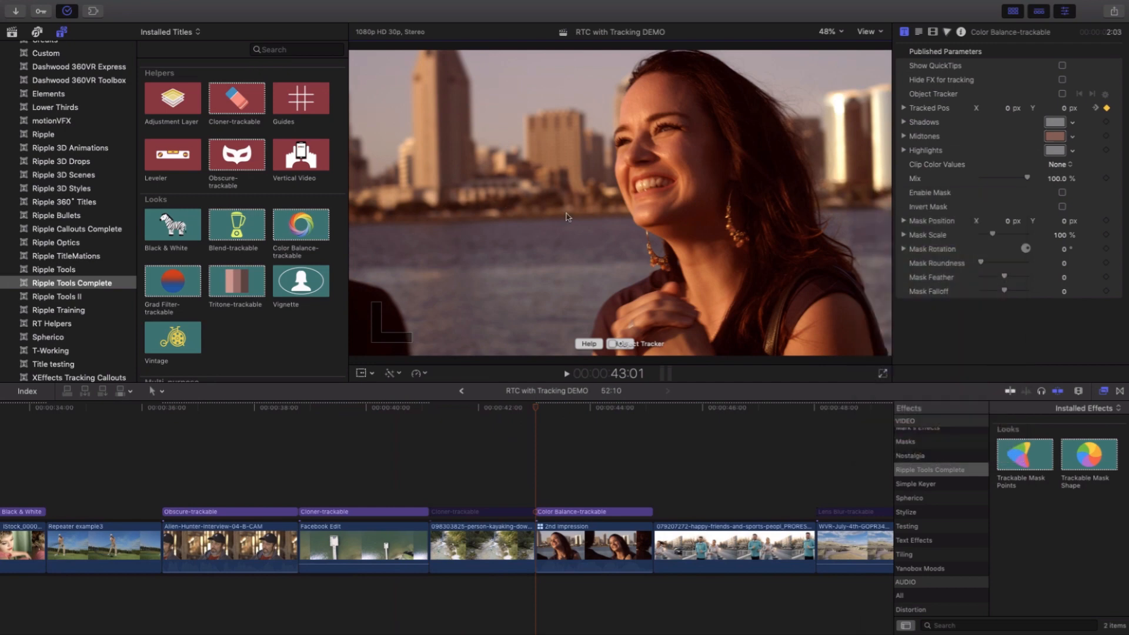
- Enable the mask over the woman's face with Mask Scale X 12.74 % and Y 28.5 %, Roundness 314 and Feather 1730.0
{"action": "left_click", "coordinate": [1063, 193]}
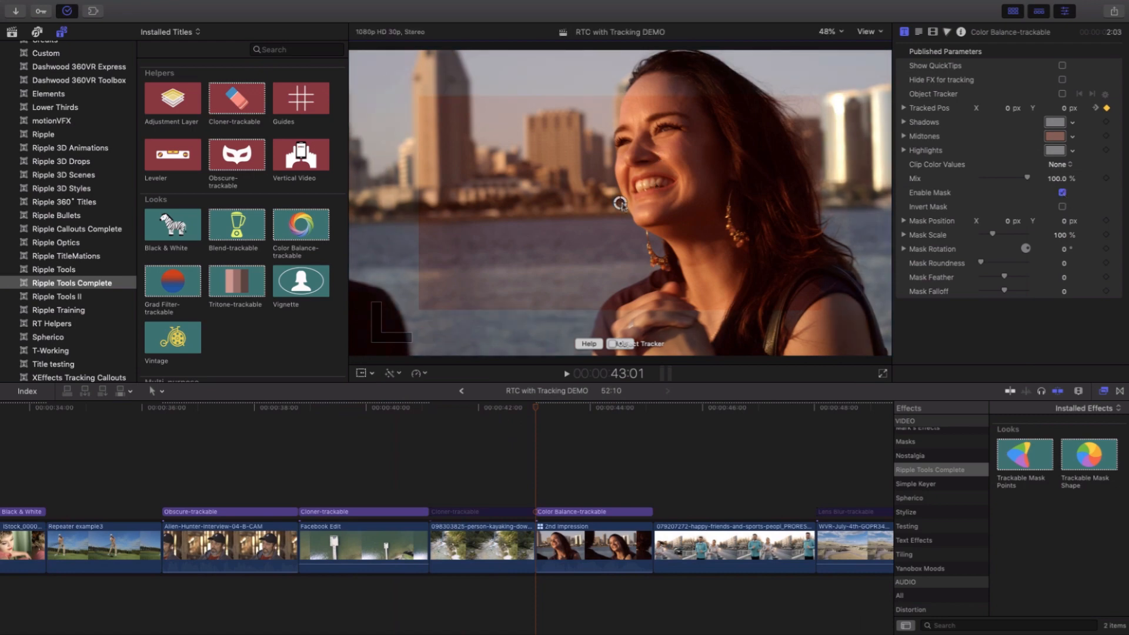
{"action": "left_click_drag", "start_coordinate": [620, 203], "coordinate": [657, 146]}
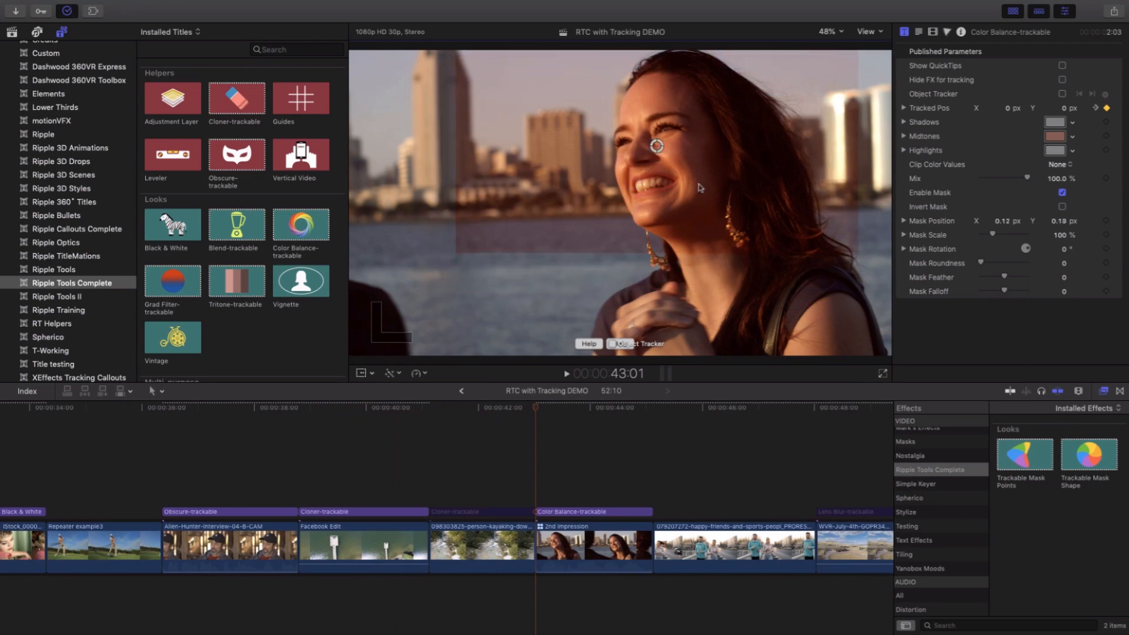
{"action": "left_click", "coordinate": [904, 234]}
{"action": "left_click_drag", "start_coordinate": [1061, 252], "coordinate": [1061, 251]}
{"action": "left_click_drag", "start_coordinate": [1063, 264], "coordinate": [1066, 323]}
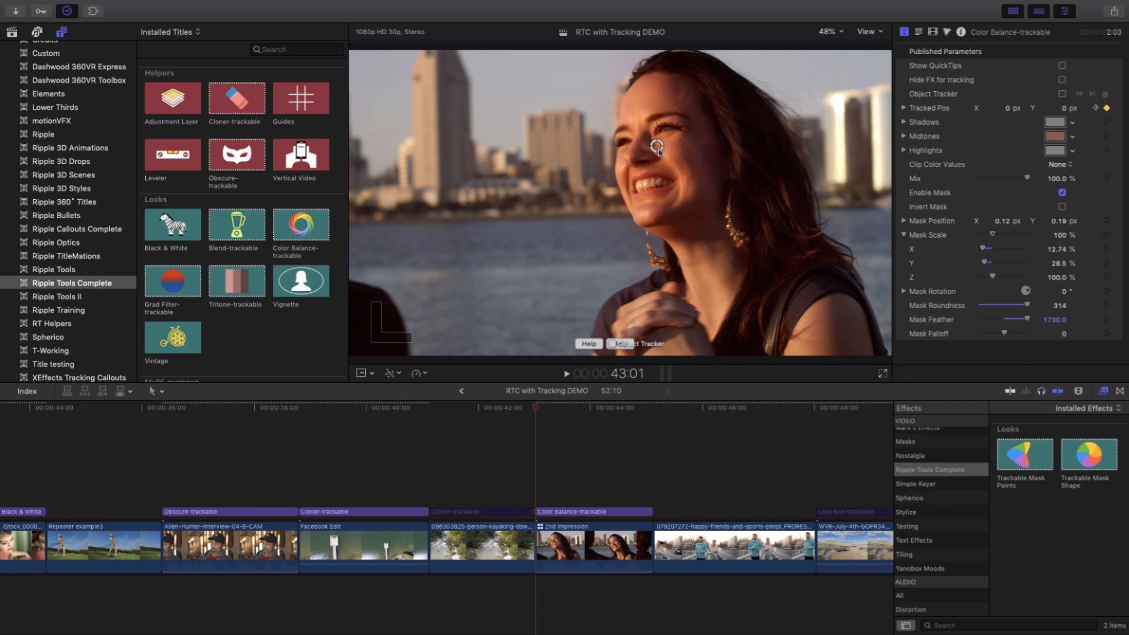
- Fine-tune the Color Balance mask over the woman's face to position X 0.11 px, Y 0.18 px, and skim the tracked result
{"action": "left_click_drag", "start_coordinate": [657, 147], "coordinate": [661, 147]}
{"action": "left_click_drag", "start_coordinate": [551, 412], "coordinate": [608, 416]}
{"action": "left_click_drag", "start_coordinate": [661, 184], "coordinate": [652, 183]}
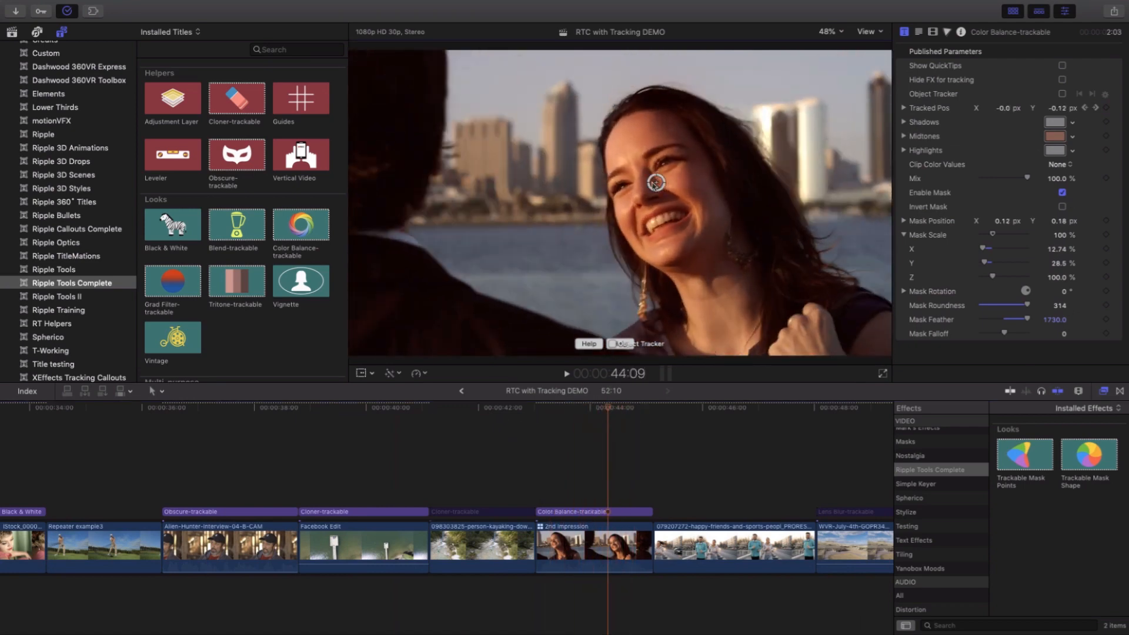
{"action": "mouse_move", "coordinate": [586, 414]}
{"action": "left_mouse_down"}
{"action": "mouse_move", "coordinate": [565, 415]}
{"action": "mouse_move", "coordinate": [594, 415]}
{"action": "mouse_move", "coordinate": [576, 416]}
{"action": "left_mouse_up"}
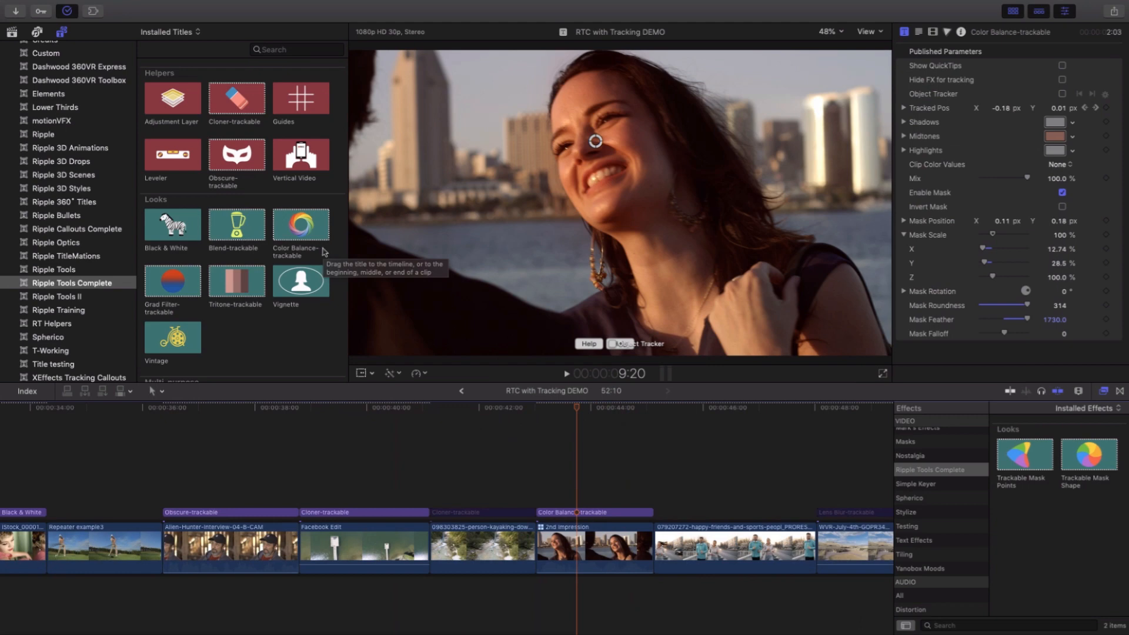
- Skim and play the clip of the two joggers beside the road
{"action": "left_click", "coordinate": [576, 407]}
{"action": "scroll", "coordinate": [576, 412], "scroll_direction": "right", "scroll_amount": 3}
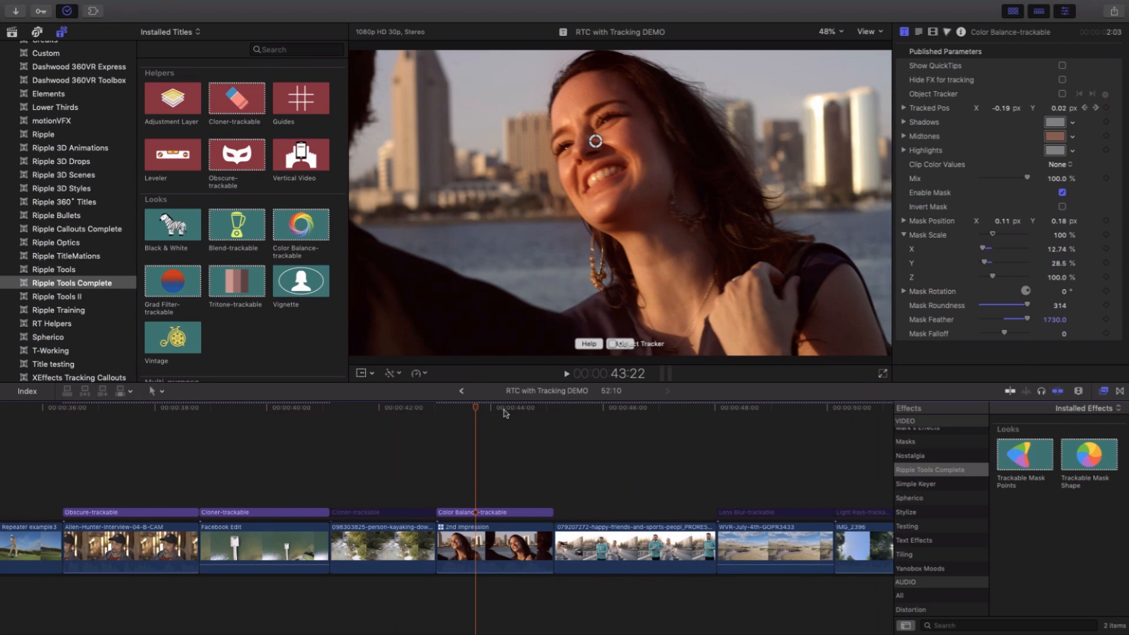
{"action": "left_click", "coordinate": [593, 410]}
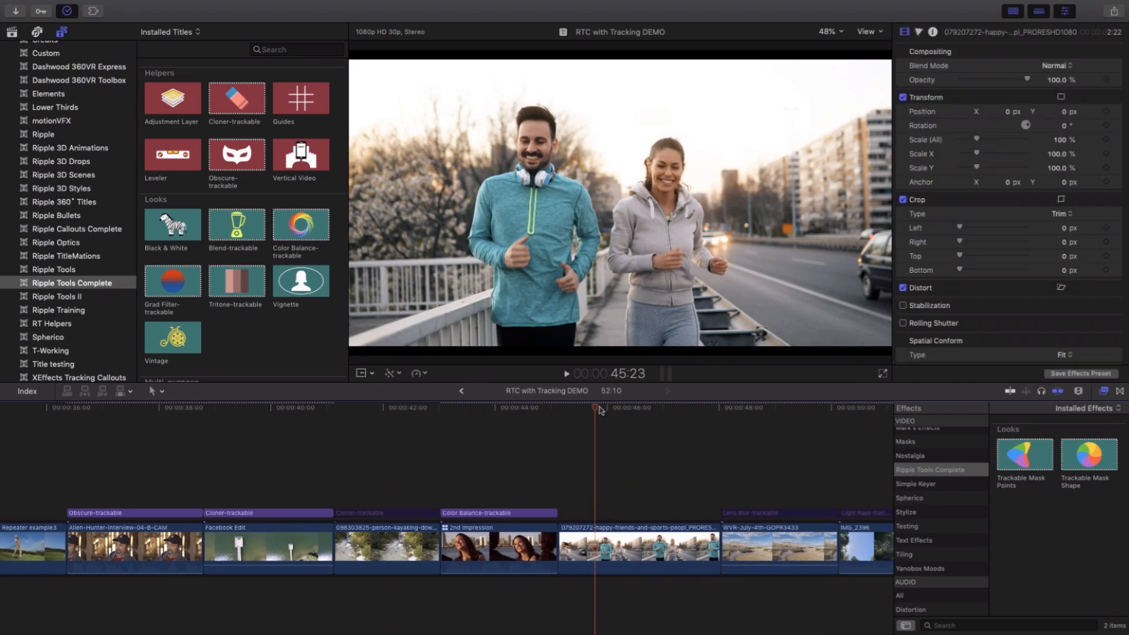
{"action": "left_click", "coordinate": [613, 410]}
{"action": "scroll", "coordinate": [613, 410], "scroll_direction": "right", "scroll_amount": 1}
{"action": "left_click_drag", "start_coordinate": [627, 409], "coordinate": [576, 423]}
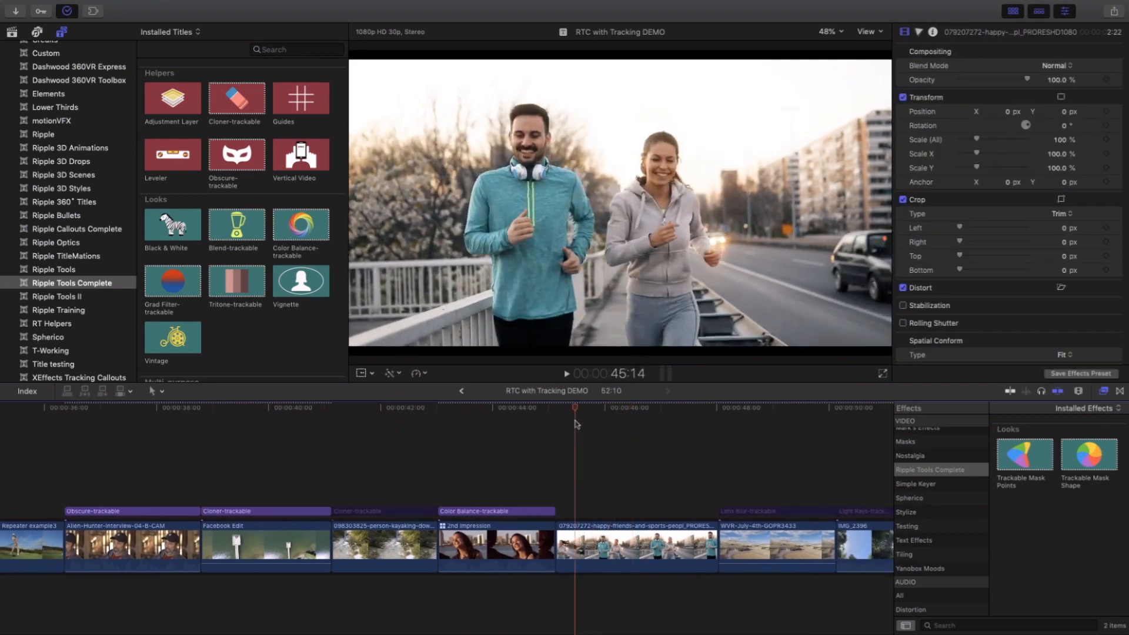
{"action": "key", "text": "space"}
{"action": "key", "text": "space"}
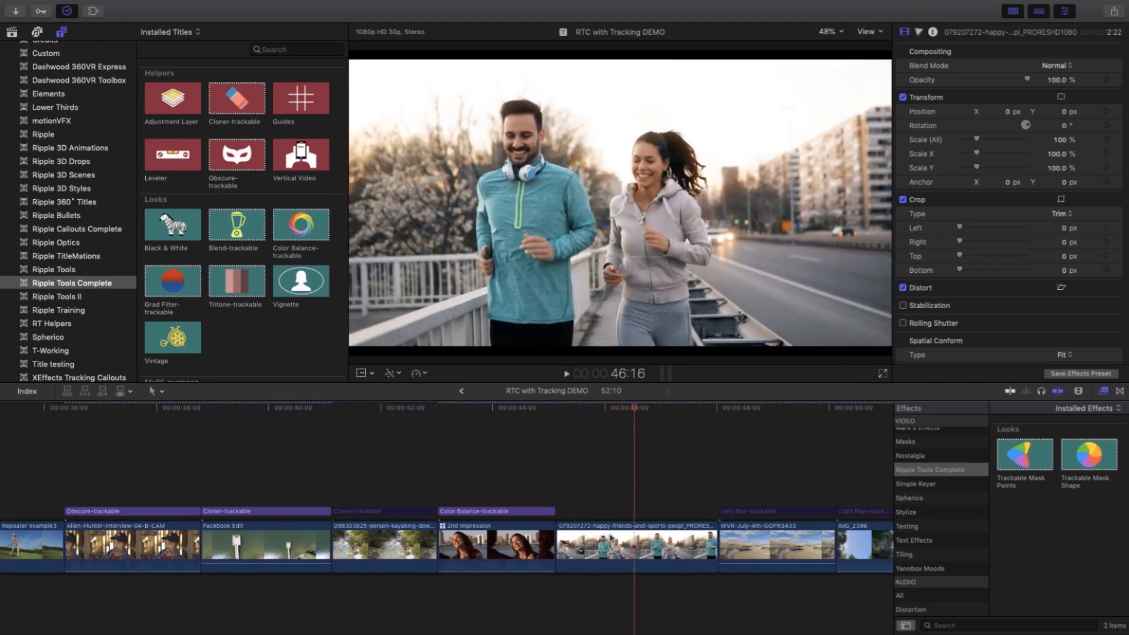
- Duplicate the joggers clip as a connected clip directly above the original and return to its start
{"action": "left_click_drag", "start_coordinate": [606, 547], "coordinate": [606, 492]}
{"action": "left_click", "coordinate": [609, 407]}
{"action": "key", "text": "Up"}
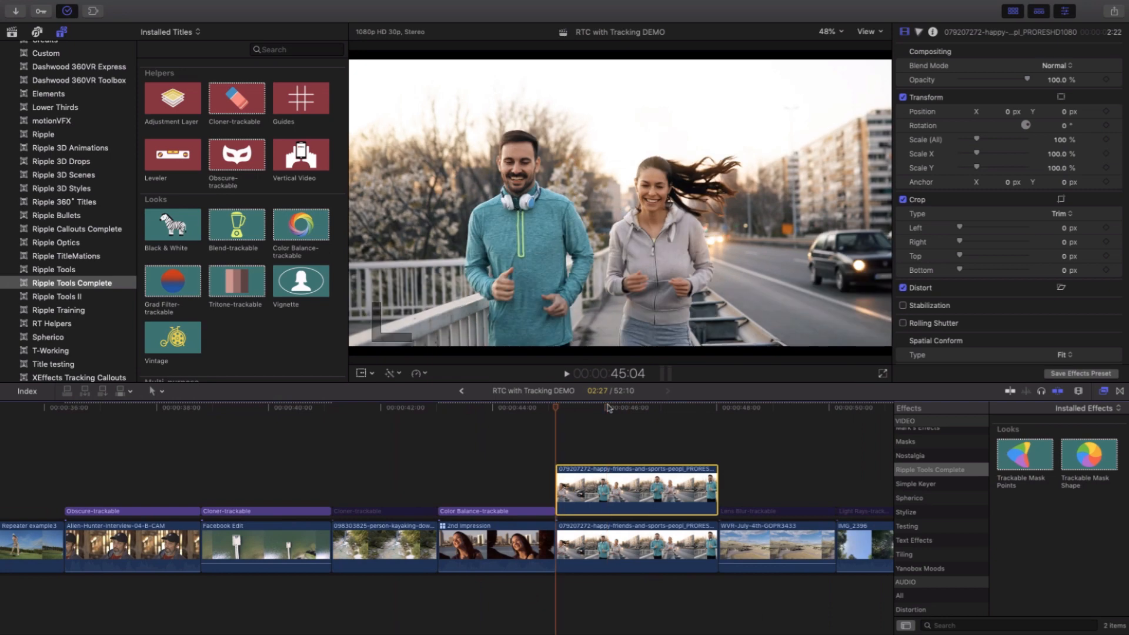
- Apply the Ripple Tools Complete effect Trackable Mask Points to the upper joggers clip and park at its first frame
{"action": "scroll", "coordinate": [610, 407], "scroll_direction": "right", "scroll_amount": 1}
{"action": "scroll", "coordinate": [974, 514], "scroll_direction": "up", "scroll_amount": 1}
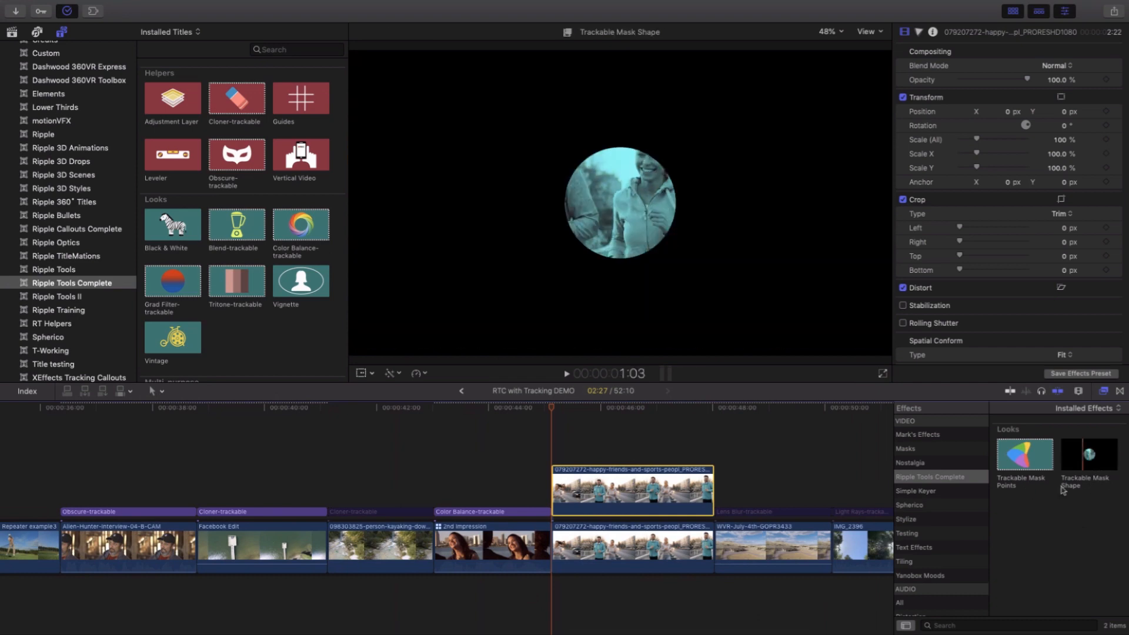
{"action": "double_click", "coordinate": [1025, 455]}
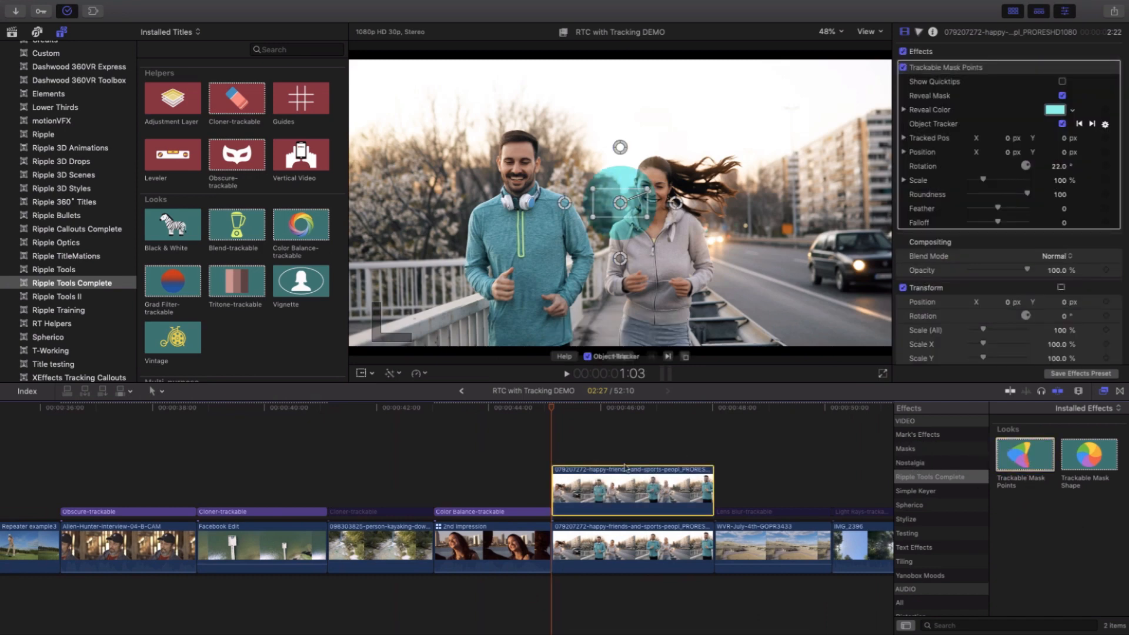
{"action": "left_click_drag", "start_coordinate": [554, 407], "coordinate": [580, 412]}
{"action": "key", "text": "Up"}
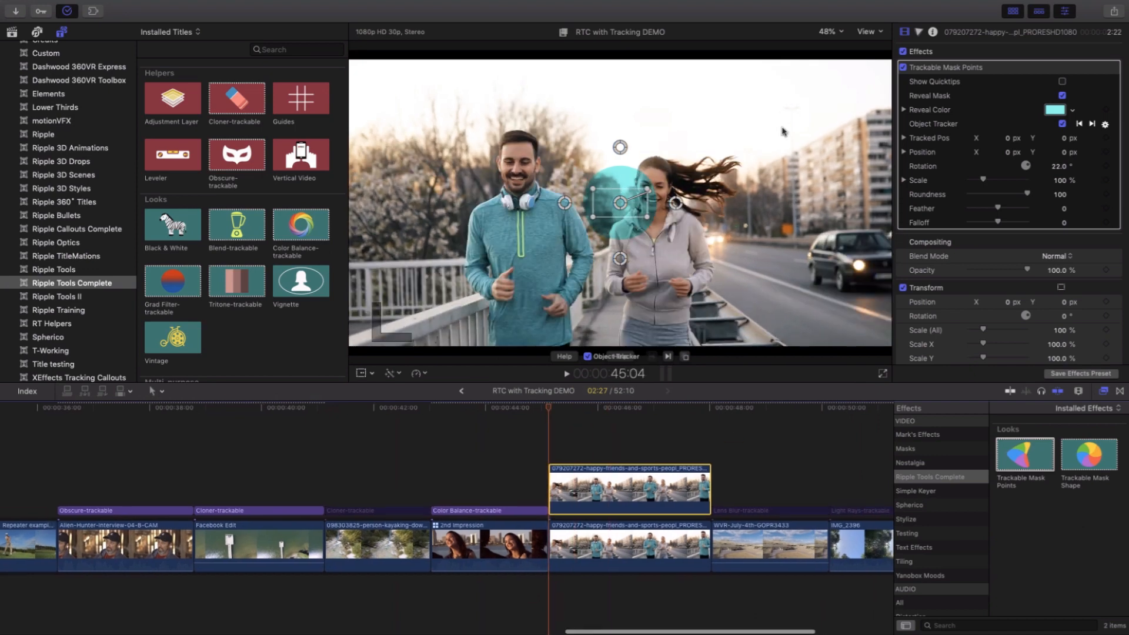
- Turn off Reveal Mask, track the jogging woman's face forward from the clip's start, and turn off Object Tracker
{"action": "left_click", "coordinate": [1063, 96]}
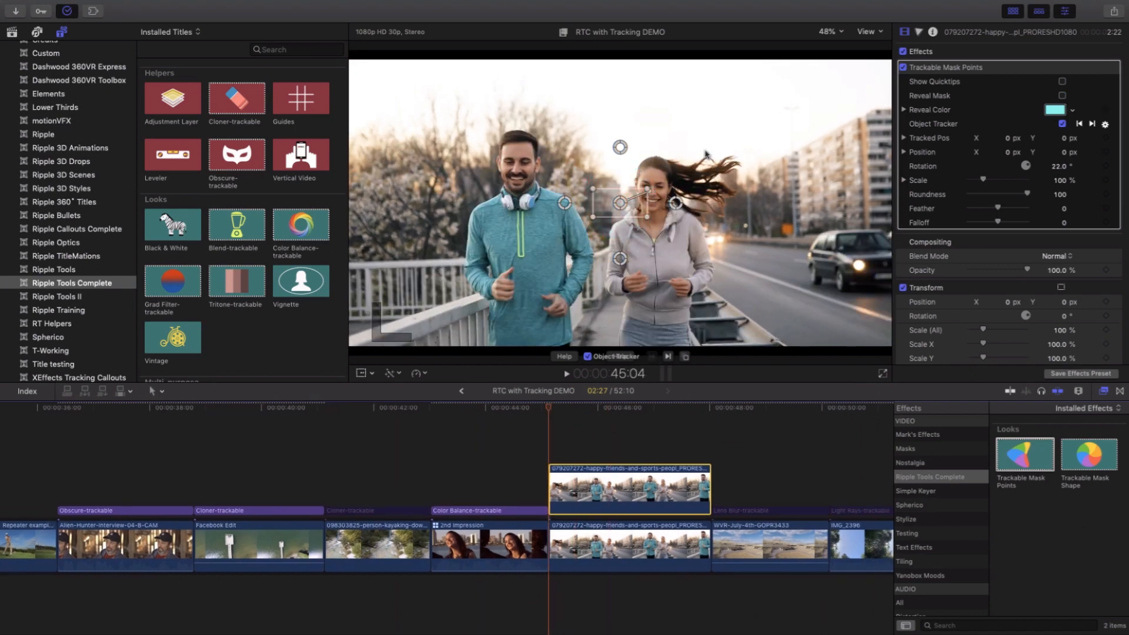
{"action": "left_click_drag", "start_coordinate": [602, 192], "coordinate": [669, 208]}
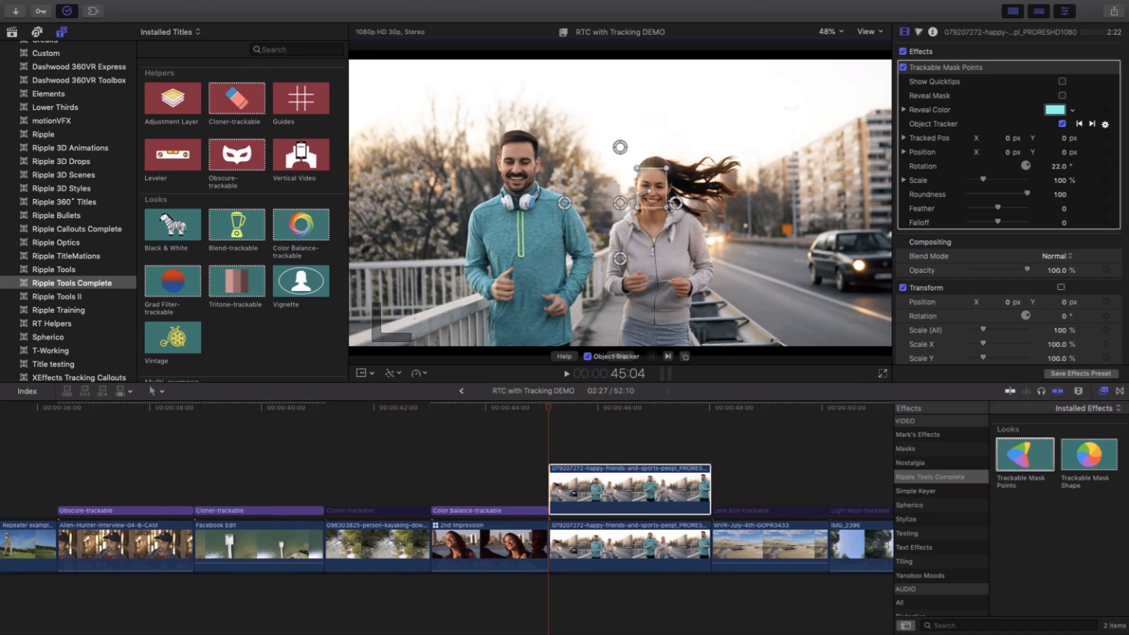
{"action": "left_click", "coordinate": [669, 358]}
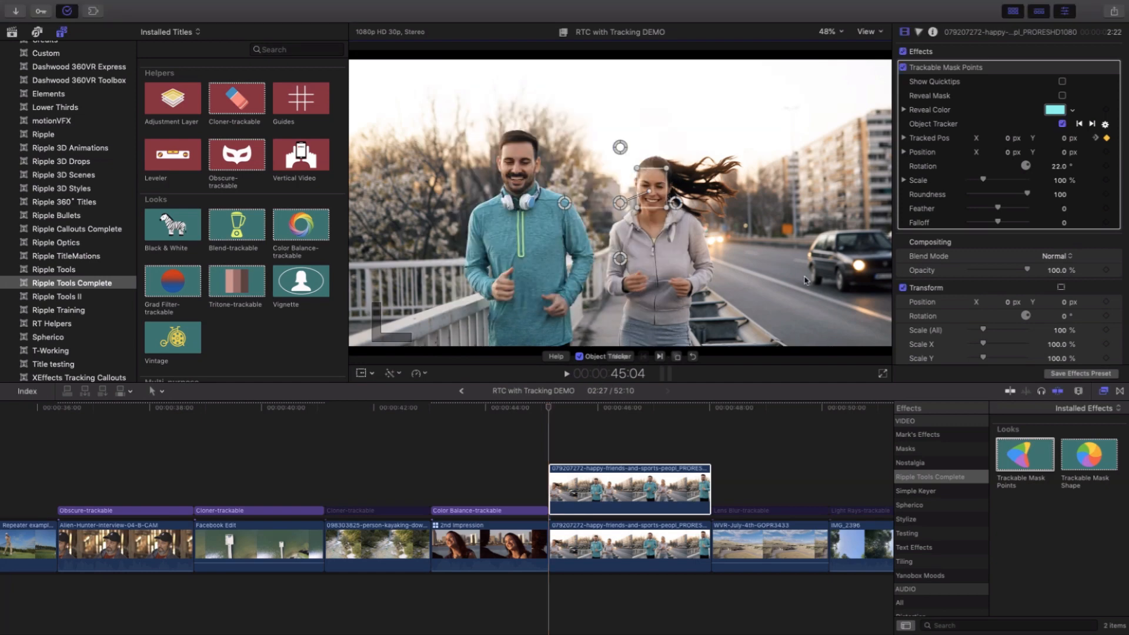
{"action": "left_click", "coordinate": [579, 357]}
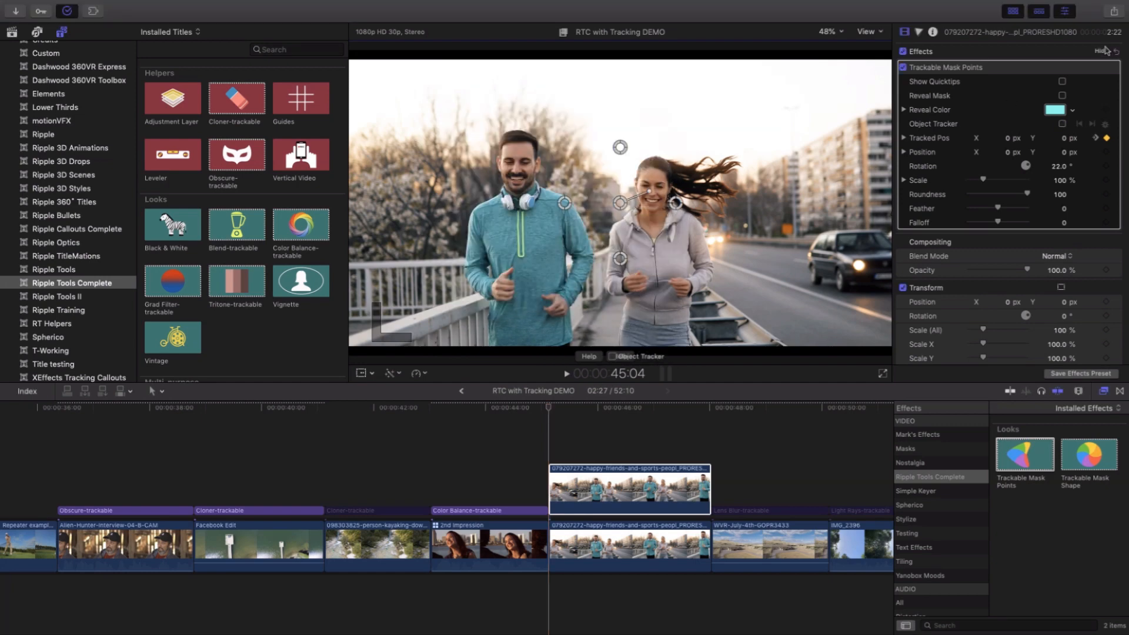
- Turn on Reveal Mask, centre the mask on the jogging woman's face and pull its four points in to fit the face
{"action": "left_click", "coordinate": [1063, 96]}
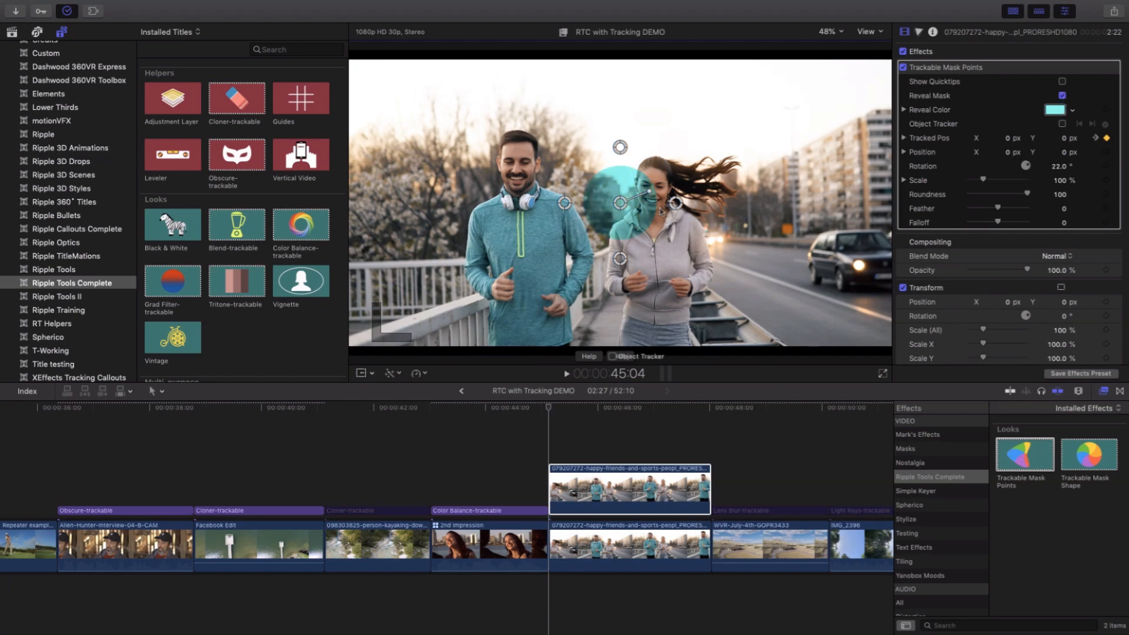
{"action": "left_click_drag", "start_coordinate": [620, 203], "coordinate": [653, 191]}
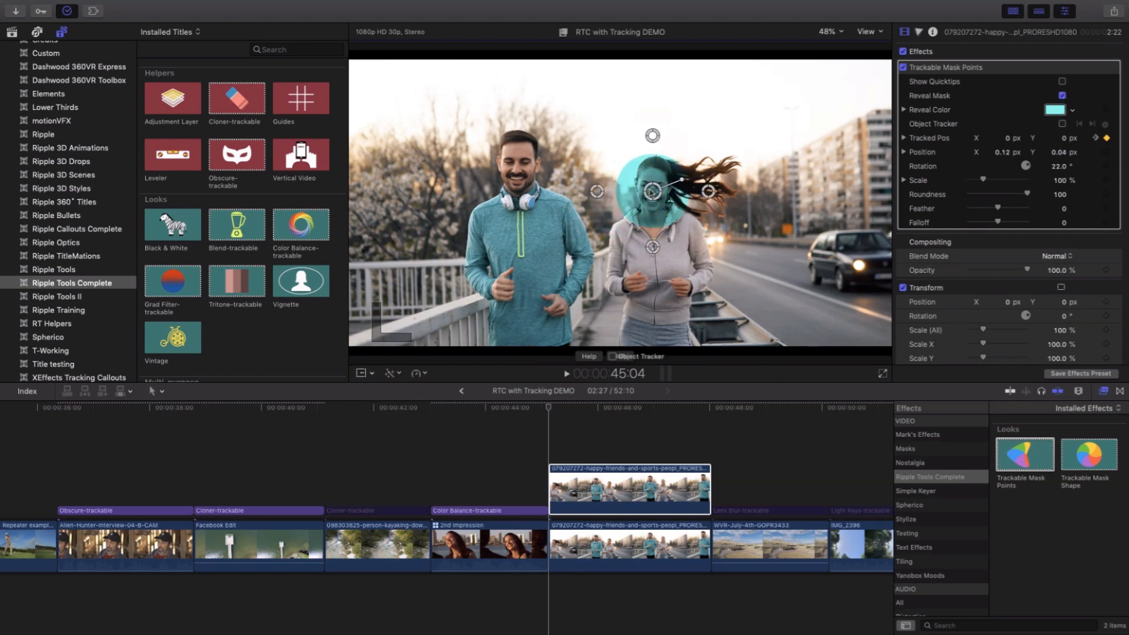
{"action": "left_click_drag", "start_coordinate": [652, 137], "coordinate": [651, 155]}
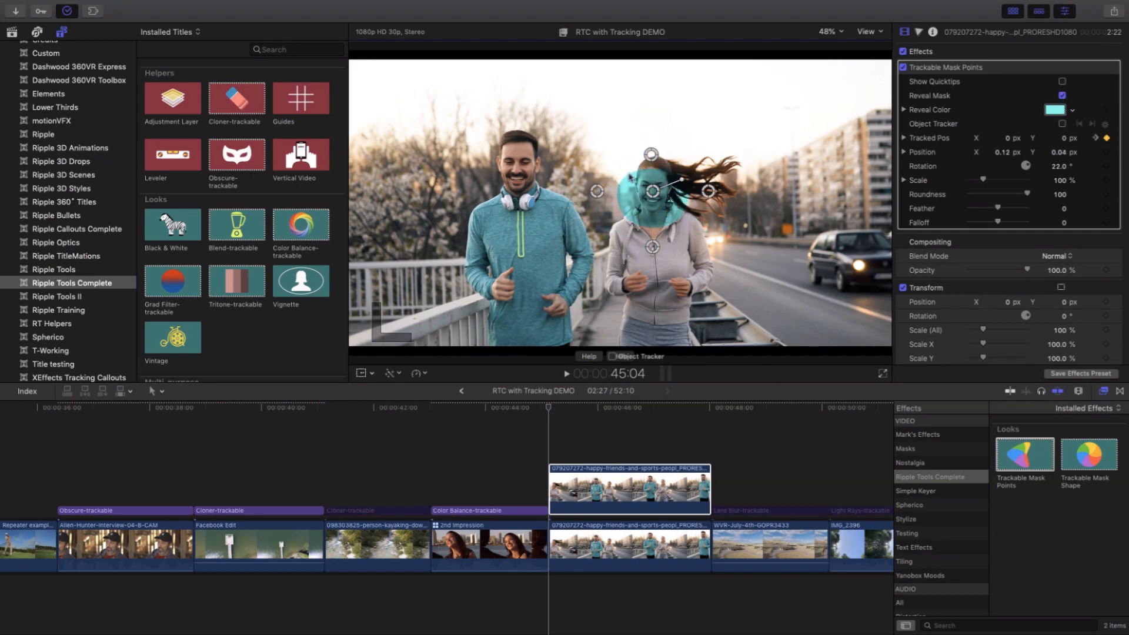
{"action": "left_click_drag", "start_coordinate": [597, 192], "coordinate": [621, 189]}
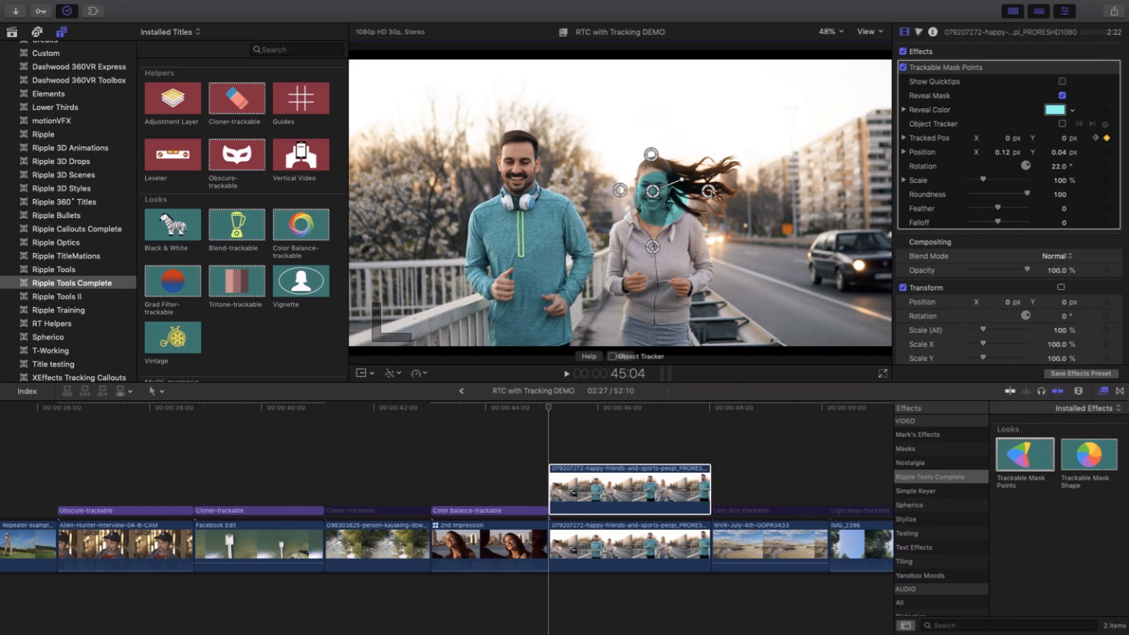
{"action": "left_click_drag", "start_coordinate": [710, 191], "coordinate": [684, 190]}
{"action": "left_click_drag", "start_coordinate": [653, 248], "coordinate": [626, 187]}
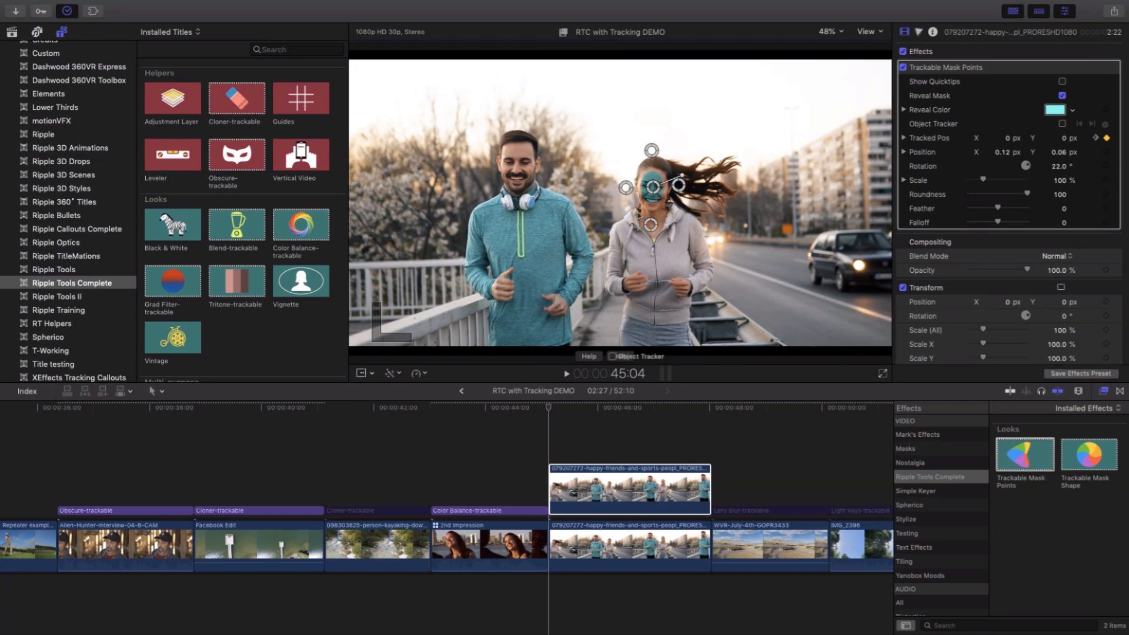
{"action": "left_click_drag", "start_coordinate": [650, 227], "coordinate": [651, 224]}
- Set the mask's Feather to 50, fine-tune its position and lower point on the face, and turn off Reveal Mask
{"action": "left_click_drag", "start_coordinate": [1064, 211], "coordinate": [1064, 213]}
{"action": "left_click_drag", "start_coordinate": [654, 187], "coordinate": [656, 190]}
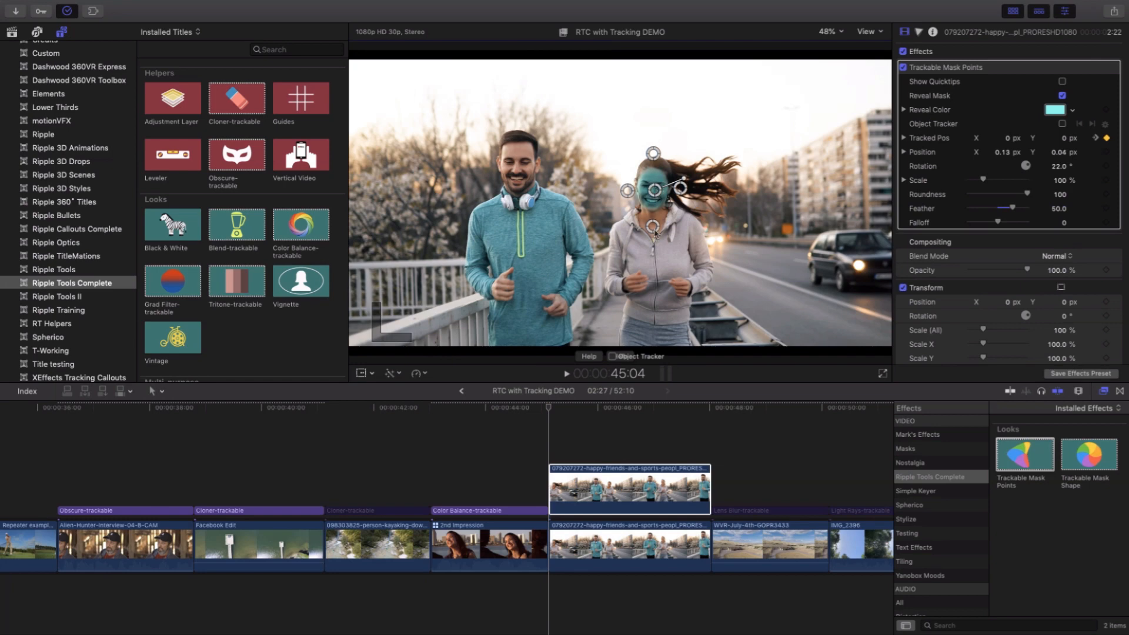
{"action": "left_click_drag", "start_coordinate": [655, 230], "coordinate": [658, 232]}
{"action": "left_click", "coordinate": [1062, 95]}
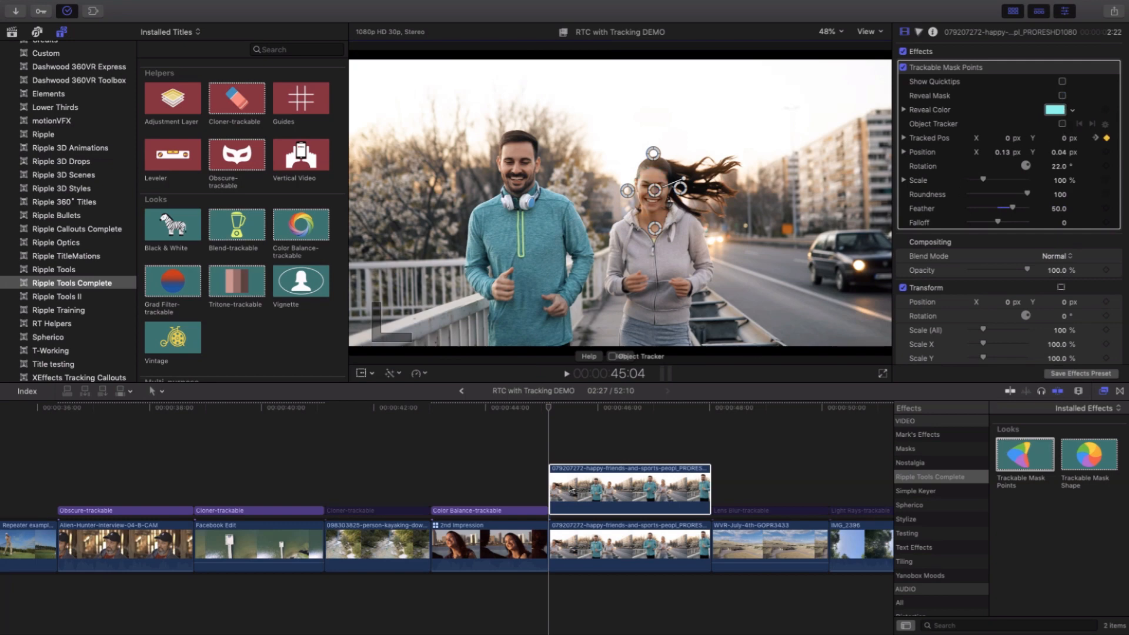
- Add a Color Board correction to the upper joggers clip with exposure Highlights at 34% and play the result
{"action": "left_click", "coordinate": [571, 489]}
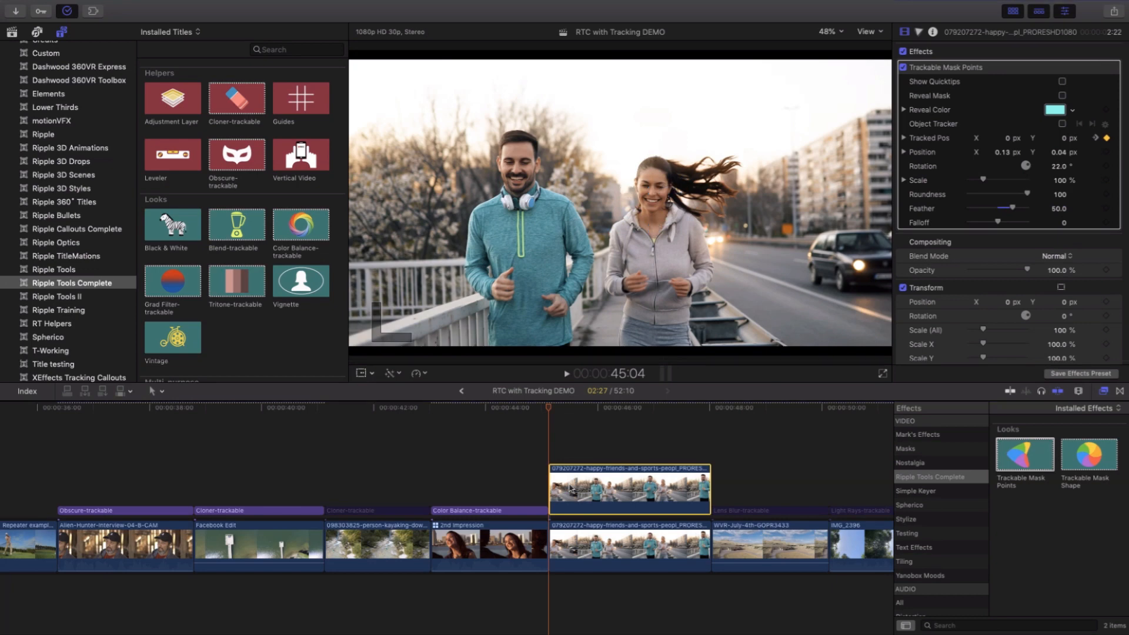
{"action": "key", "text": "super+6"}
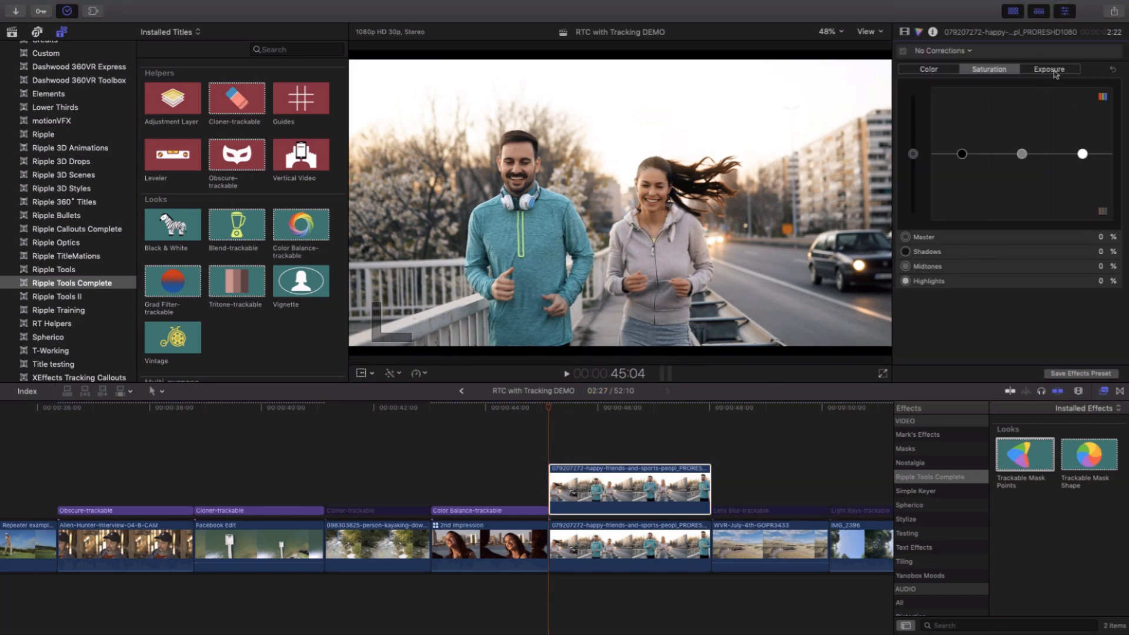
{"action": "left_click", "coordinate": [970, 52]}
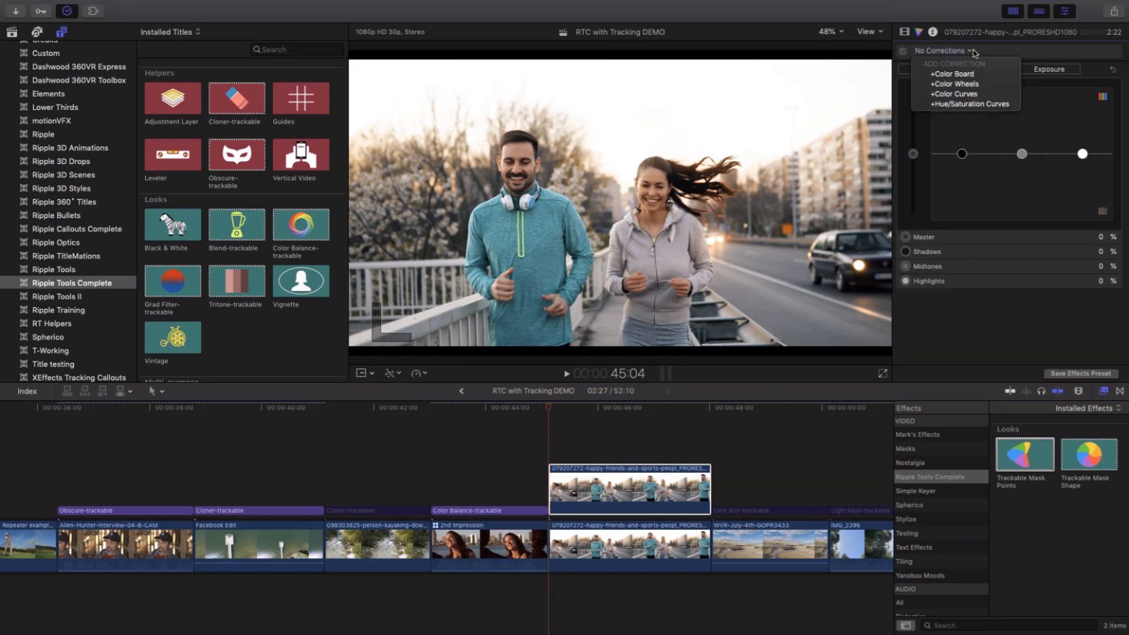
{"action": "left_click", "coordinate": [973, 52]}
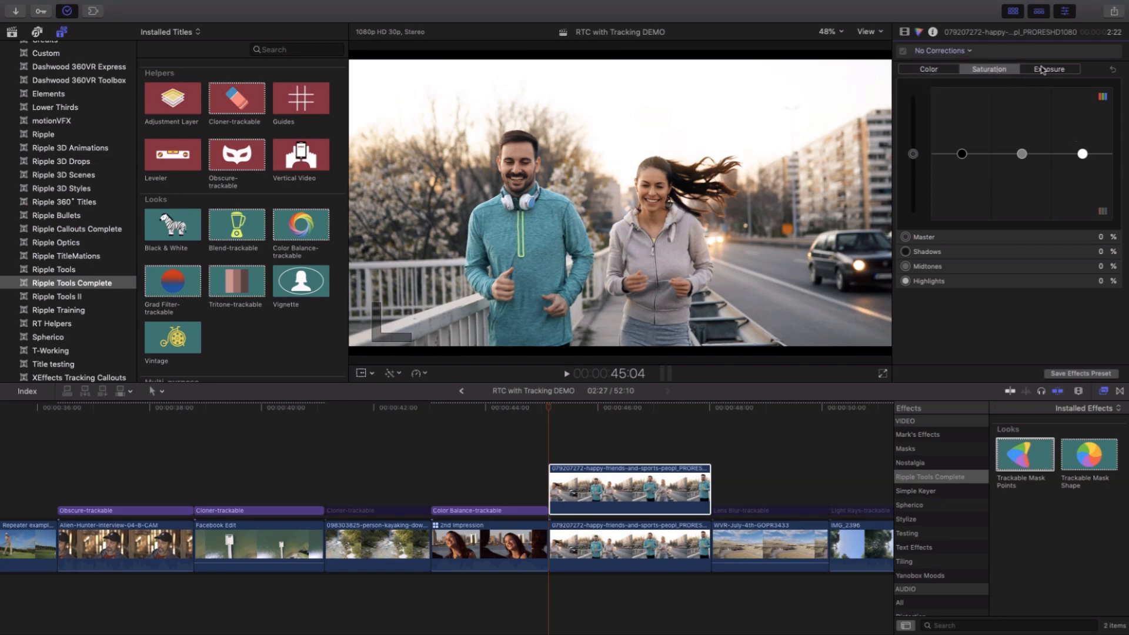
{"action": "left_click", "coordinate": [1042, 70]}
{"action": "left_click_drag", "start_coordinate": [1083, 153], "coordinate": [1086, 130]}
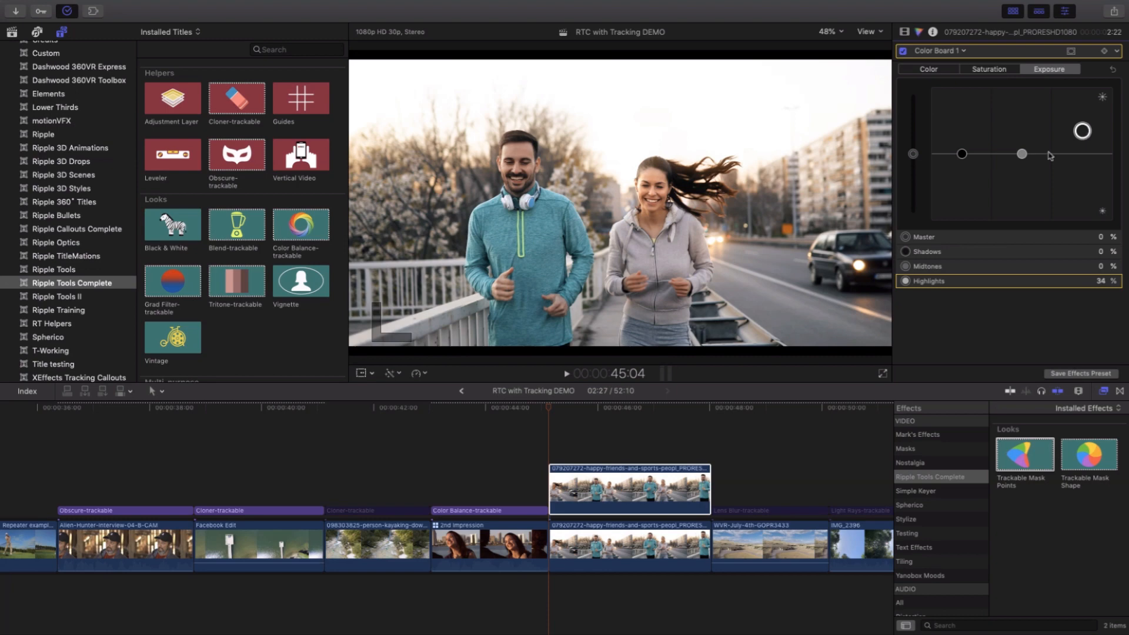
{"action": "key", "text": "space"}
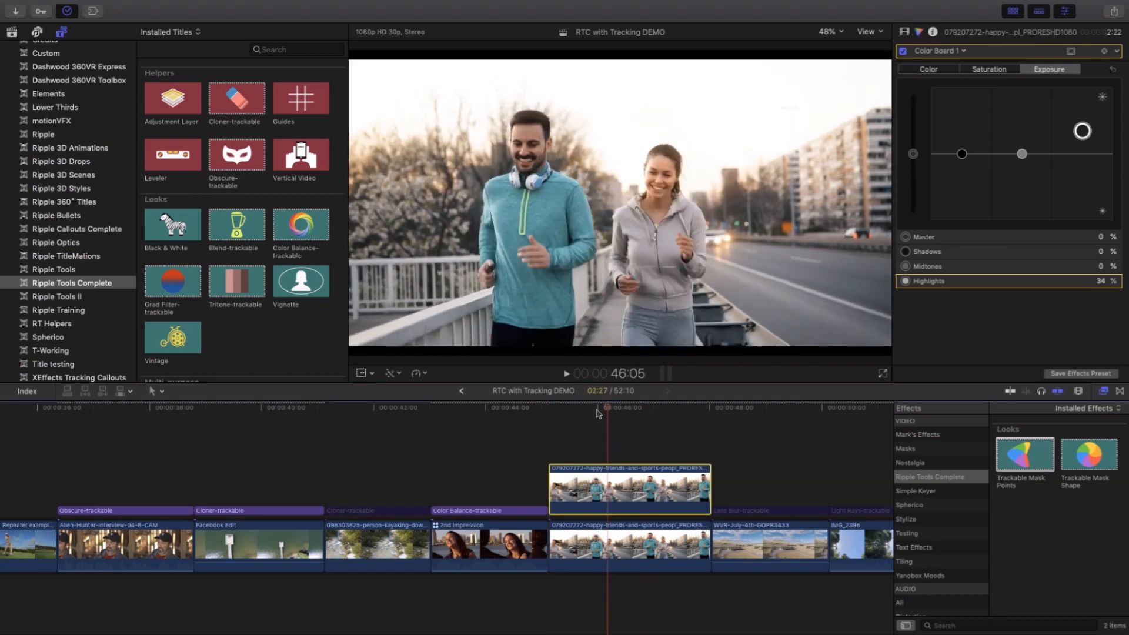
{"action": "left_click_drag", "start_coordinate": [598, 414], "coordinate": [557, 417]}
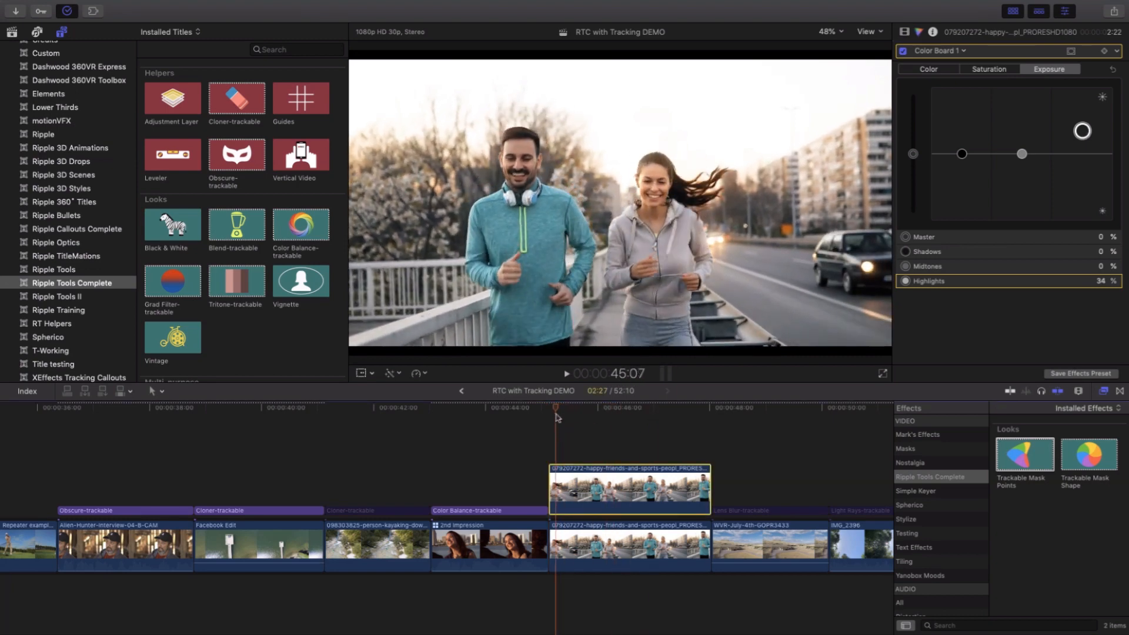
- Set the Color Board's Master saturation to 39% on the upper joggers clip and scrub through the clip
{"action": "left_click_drag", "start_coordinate": [963, 154], "coordinate": [913, 130]}
{"action": "left_click", "coordinate": [990, 69]}
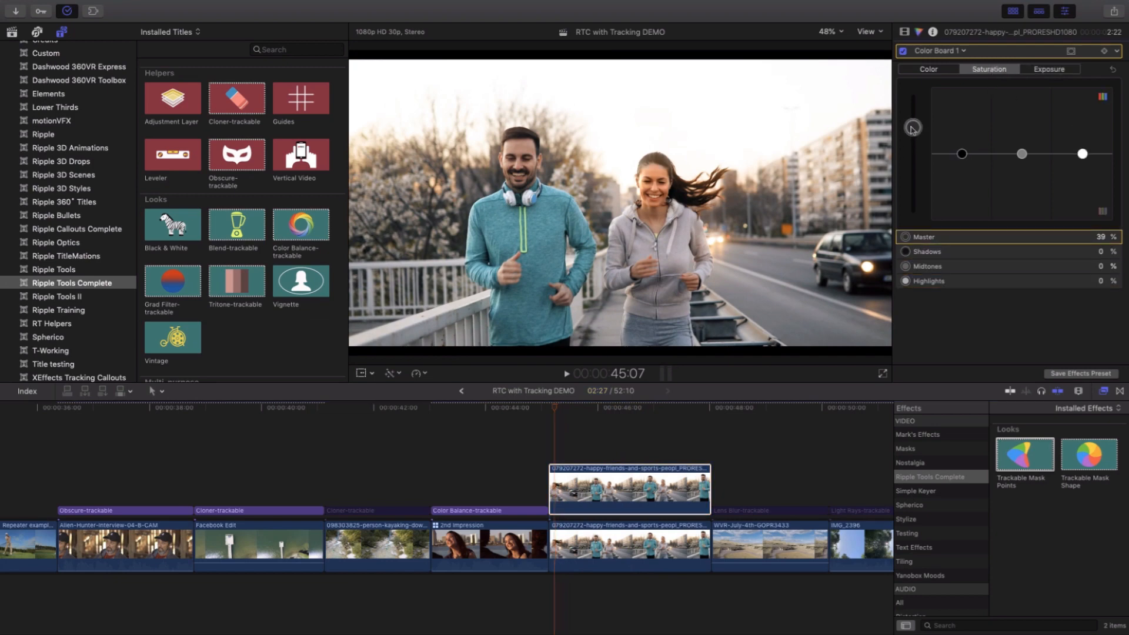
{"action": "left_click_drag", "start_coordinate": [564, 410], "coordinate": [597, 412]}
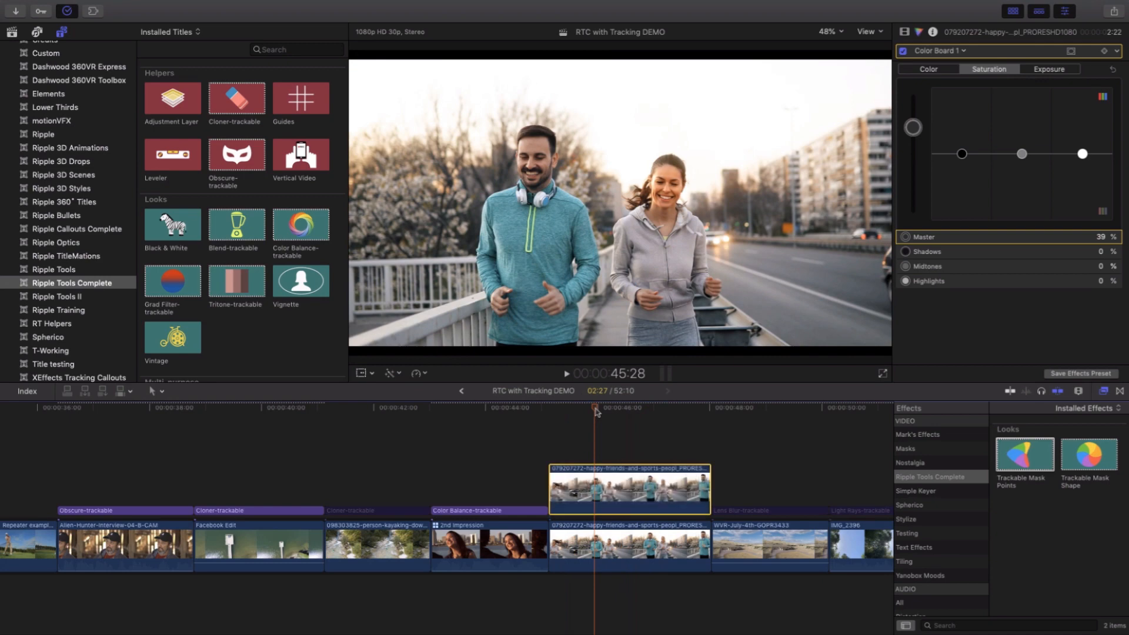
{"action": "scroll", "coordinate": [602, 412], "scroll_direction": "right", "scroll_amount": 5}
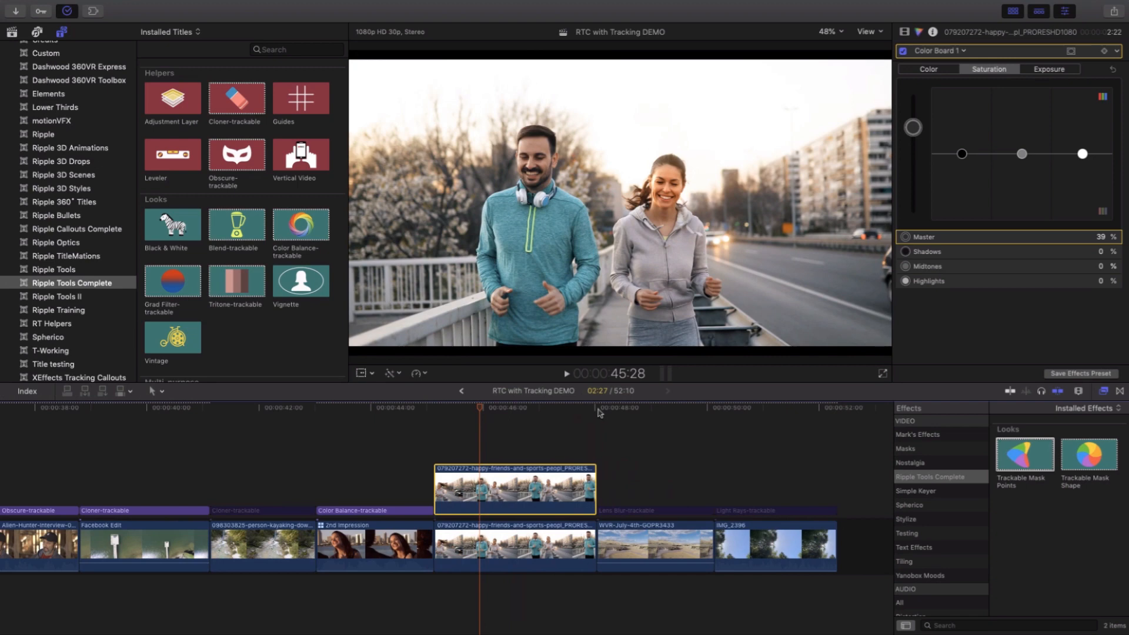
{"action": "mouse_move", "coordinate": [501, 410]}
{"action": "left_mouse_down"}
{"action": "mouse_move", "coordinate": [523, 412]}
{"action": "mouse_move", "coordinate": [501, 413]}
{"action": "left_mouse_up"}
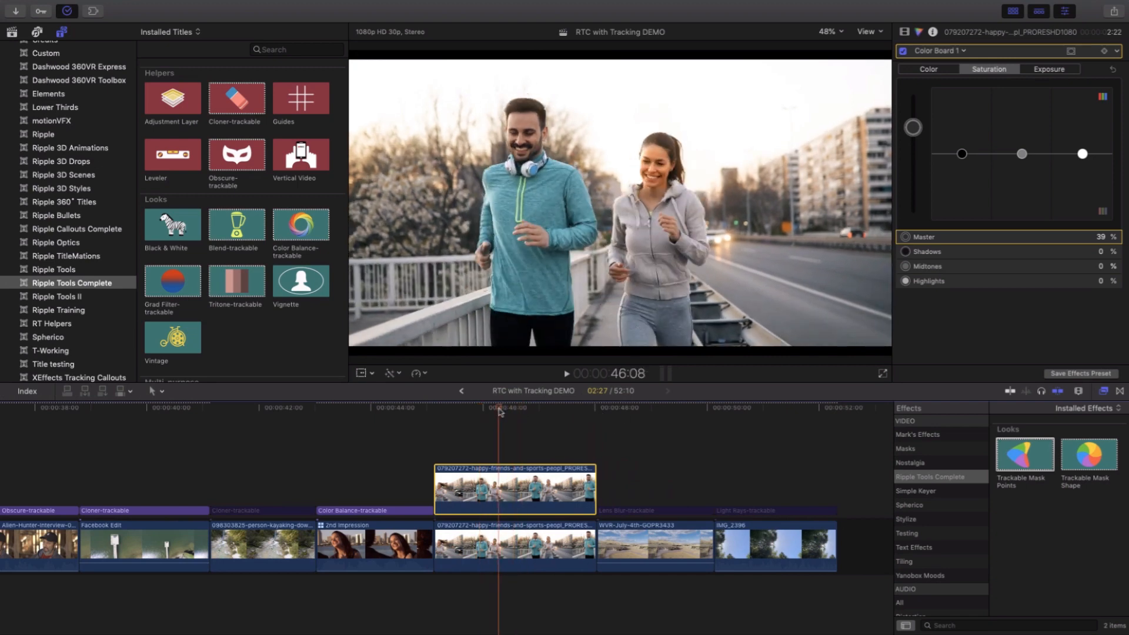
- Enable the Lens Blur-trackable title above the aerial ranch clip and scrub through it
{"action": "mouse_move", "coordinate": [642, 412]}
{"action": "left_mouse_down"}
{"action": "mouse_move", "coordinate": [606, 414]}
{"action": "mouse_move", "coordinate": [678, 435]}
{"action": "mouse_move", "coordinate": [629, 433]}
{"action": "mouse_move", "coordinate": [647, 434]}
{"action": "left_mouse_up"}
{"action": "left_click", "coordinate": [647, 513]}
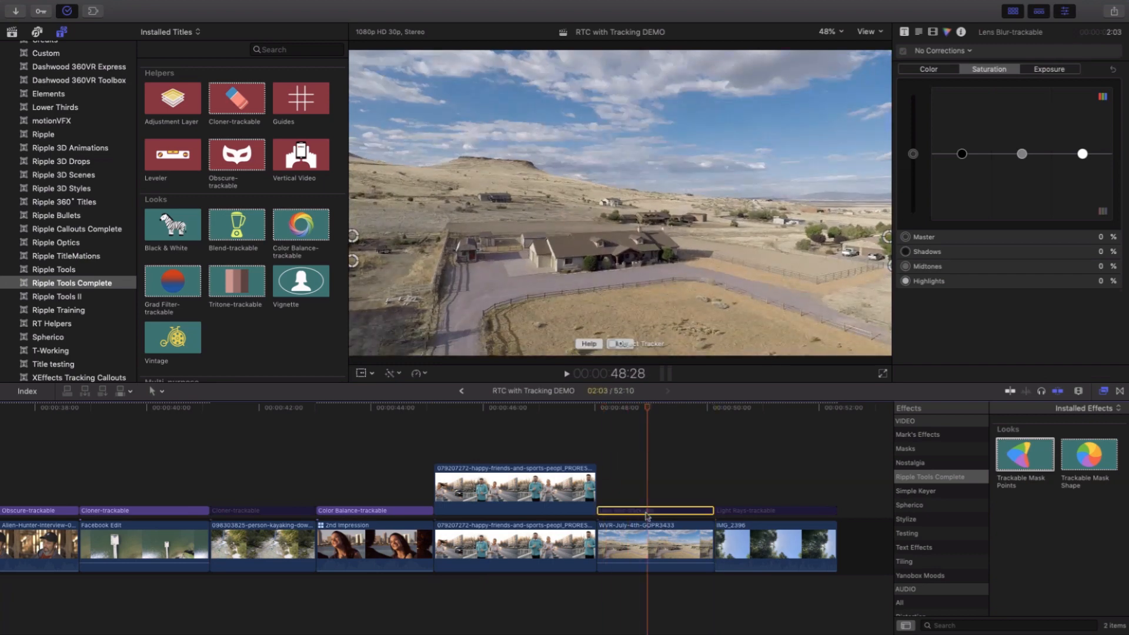
{"action": "key", "text": "v"}
{"action": "mouse_move", "coordinate": [650, 410]}
{"action": "left_mouse_down"}
{"action": "mouse_move", "coordinate": [605, 414]}
{"action": "mouse_move", "coordinate": [709, 418]}
{"action": "mouse_move", "coordinate": [620, 419]}
{"action": "mouse_move", "coordinate": [644, 419]}
{"action": "left_mouse_up"}
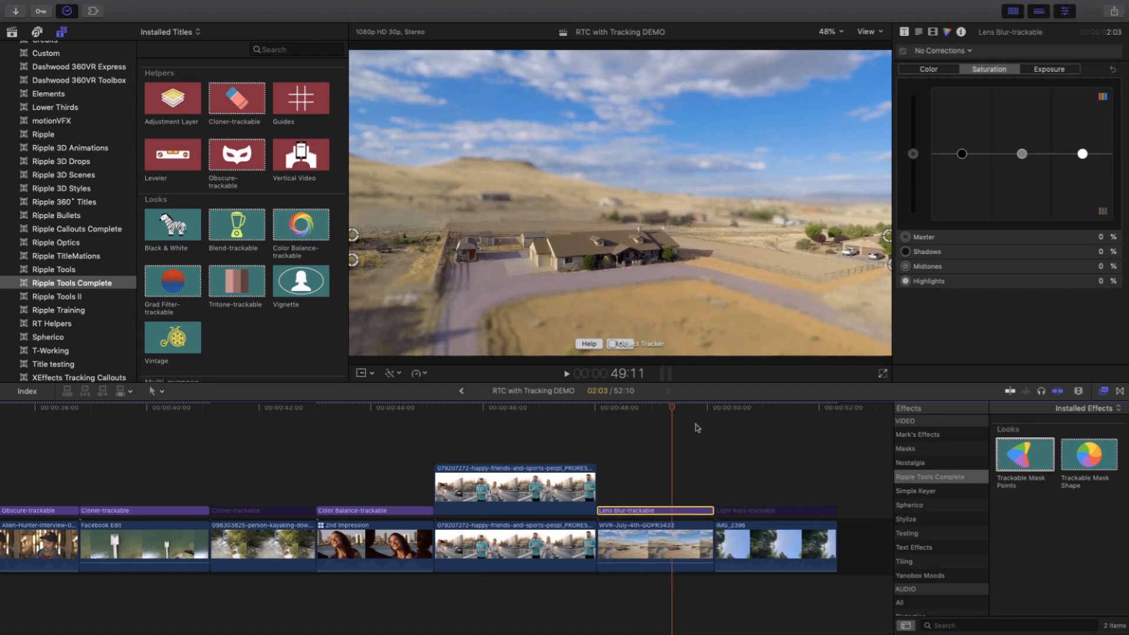
{"action": "left_click", "coordinate": [656, 429]}
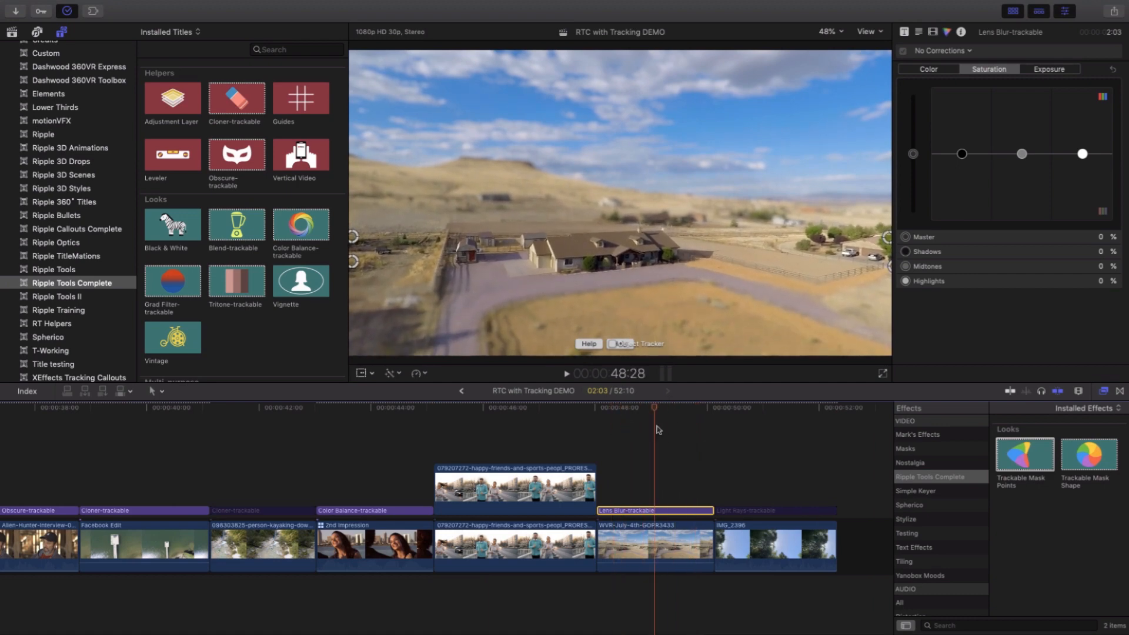
- Enable the Light Rays-trackable title above the clip of the sun behind the trees and scrub through it
{"action": "left_click", "coordinate": [761, 410]}
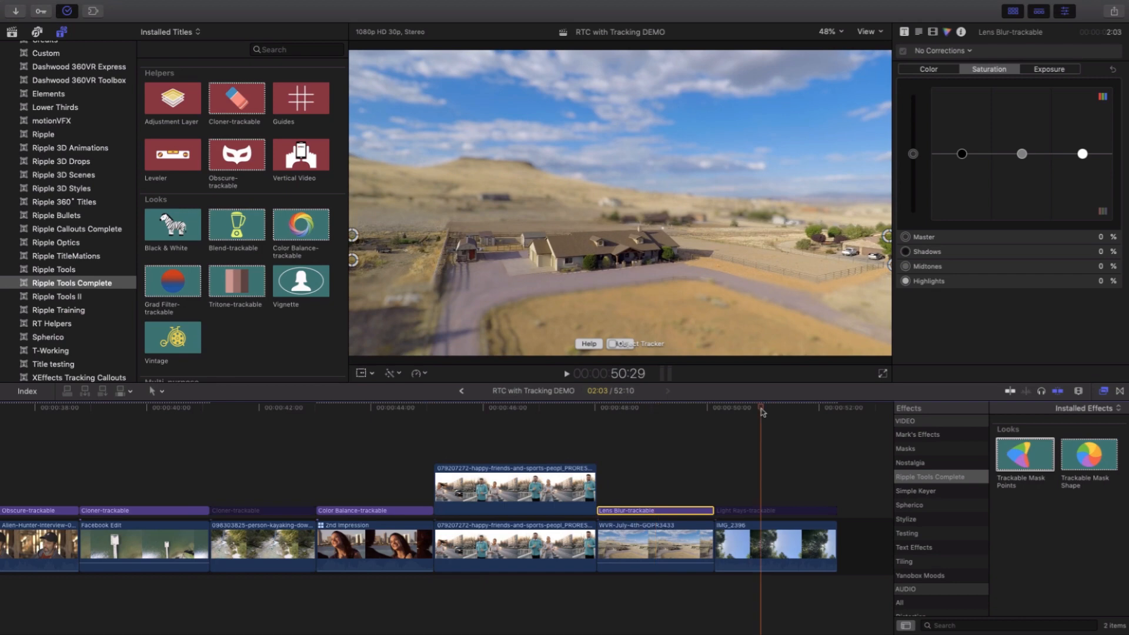
{"action": "mouse_move", "coordinate": [761, 410]}
{"action": "left_mouse_down"}
{"action": "mouse_move", "coordinate": [738, 411]}
{"action": "mouse_move", "coordinate": [774, 420]}
{"action": "mouse_move", "coordinate": [754, 426]}
{"action": "left_mouse_up"}
{"action": "left_click", "coordinate": [747, 510]}
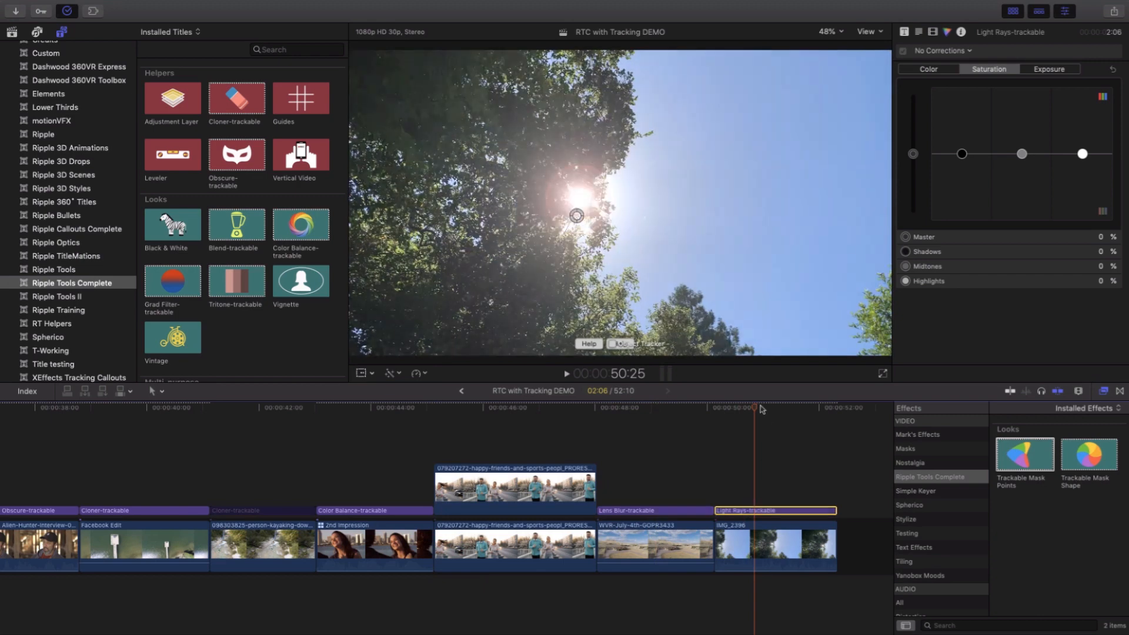
{"action": "mouse_move", "coordinate": [761, 410]}
{"action": "left_mouse_down"}
{"action": "mouse_move", "coordinate": [782, 413]}
{"action": "mouse_move", "coordinate": [745, 415]}
{"action": "mouse_move", "coordinate": [792, 420]}
{"action": "mouse_move", "coordinate": [747, 422]}
{"action": "mouse_move", "coordinate": [764, 426]}
{"action": "left_mouse_up"}
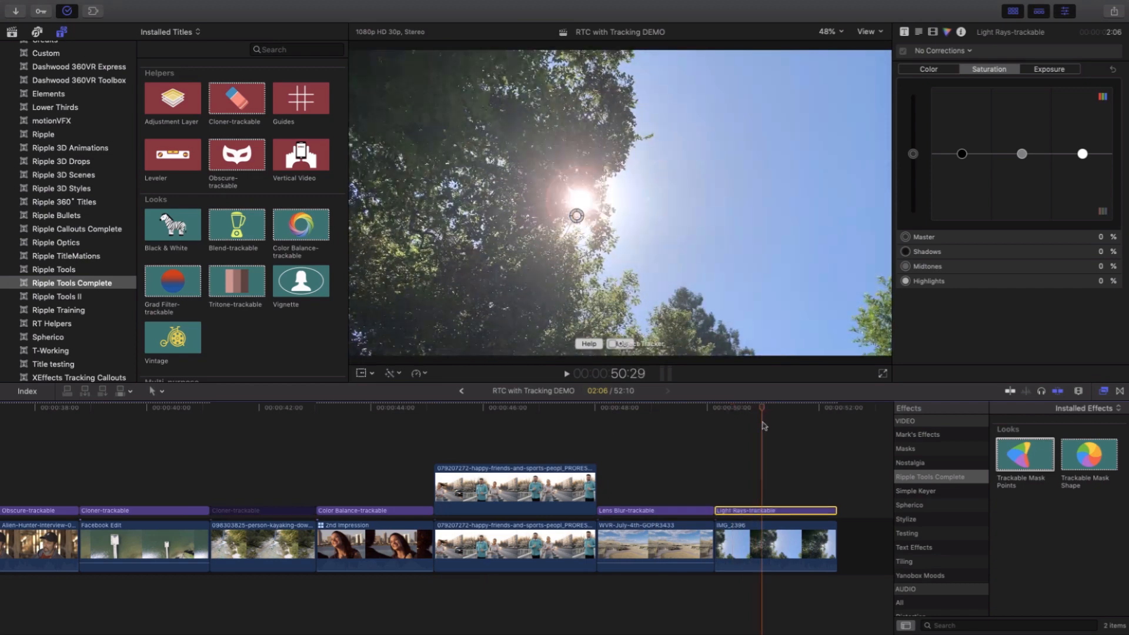
{"action": "left_click", "coordinate": [774, 430]}
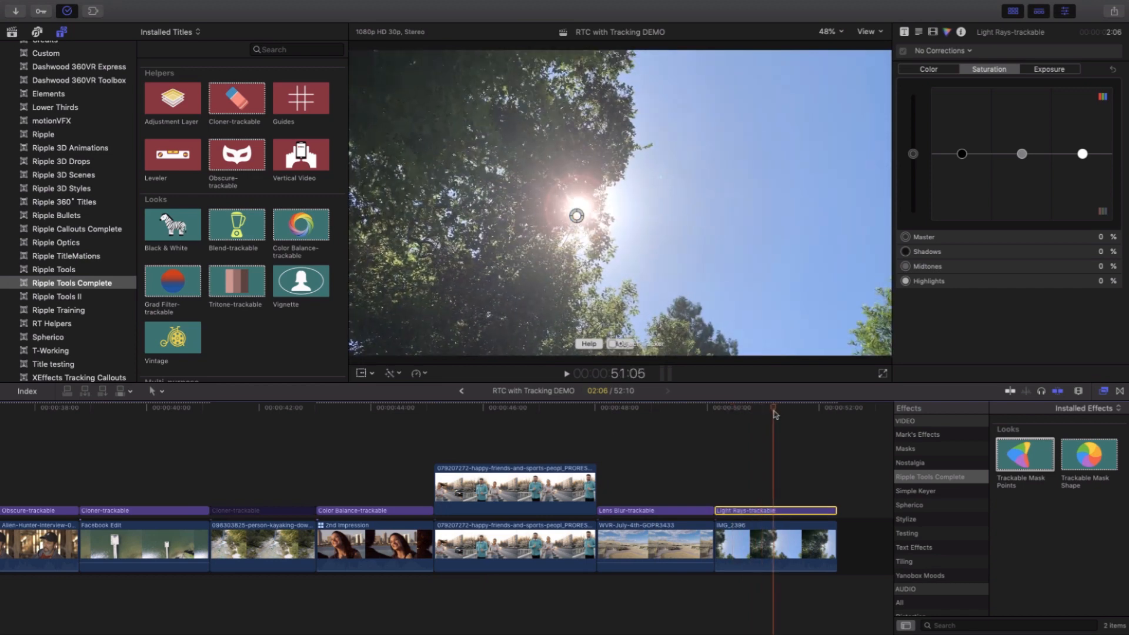